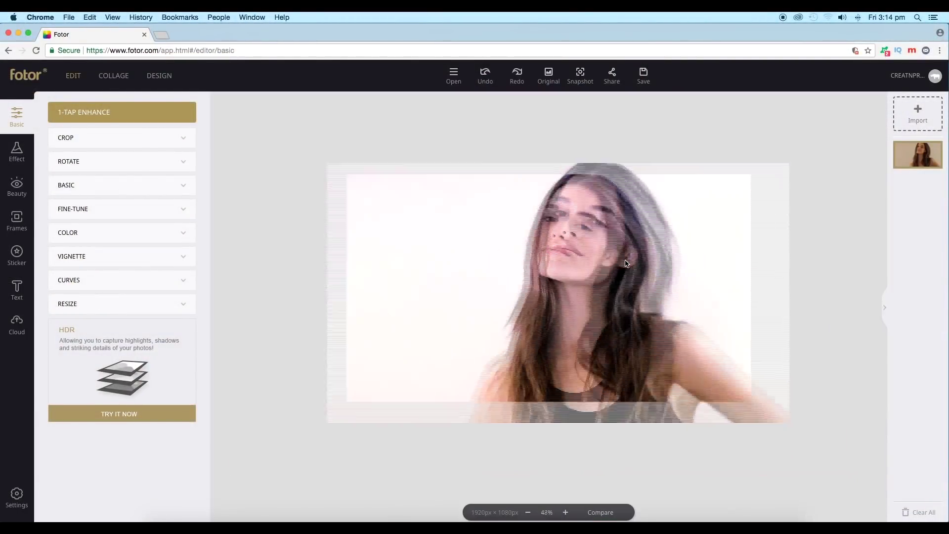
scroll(562, 262, up, 3)
scroll(576, 264, down, 3)
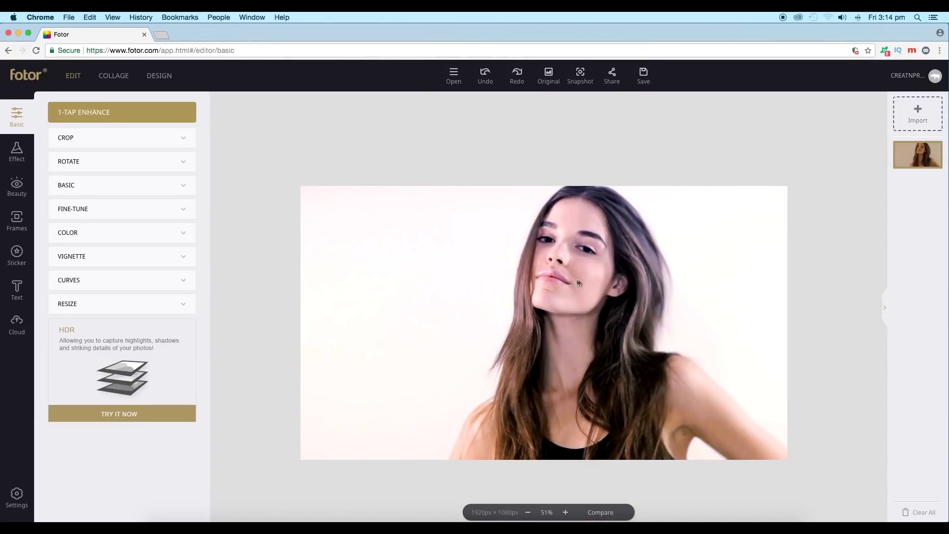
scroll(581, 262, down, 3)
scroll(576, 232, up, 5)
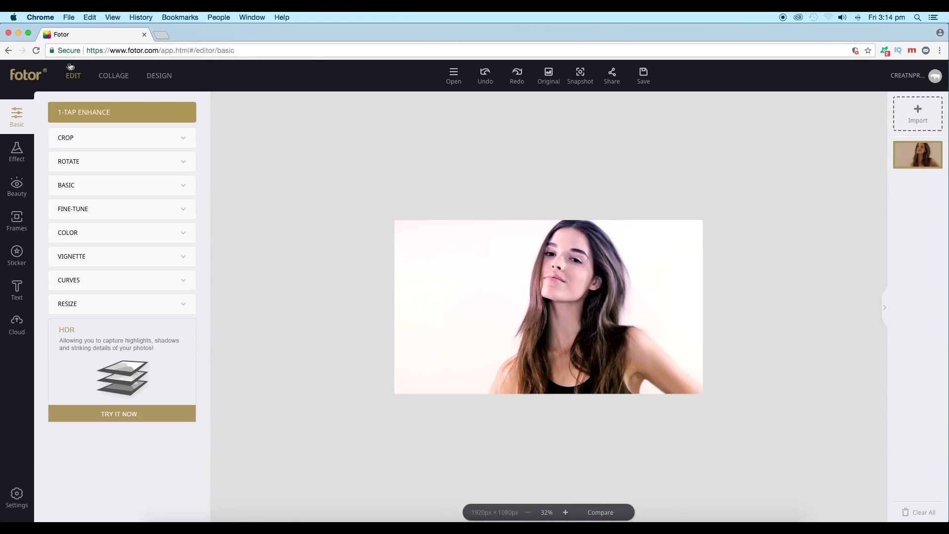
Open the Fotor home page in a new browser tab and start the photo editor from there.
right_click(30, 75)
click(55, 79)
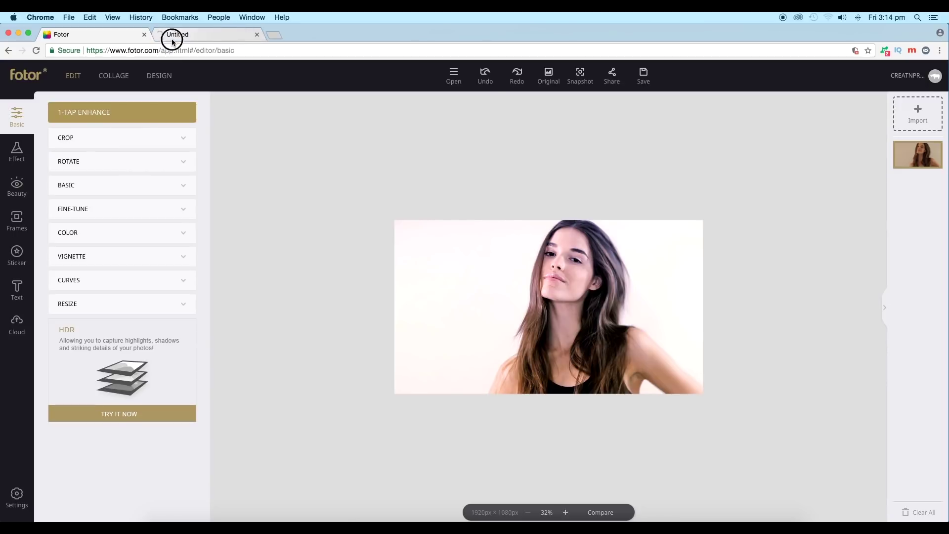
click(173, 42)
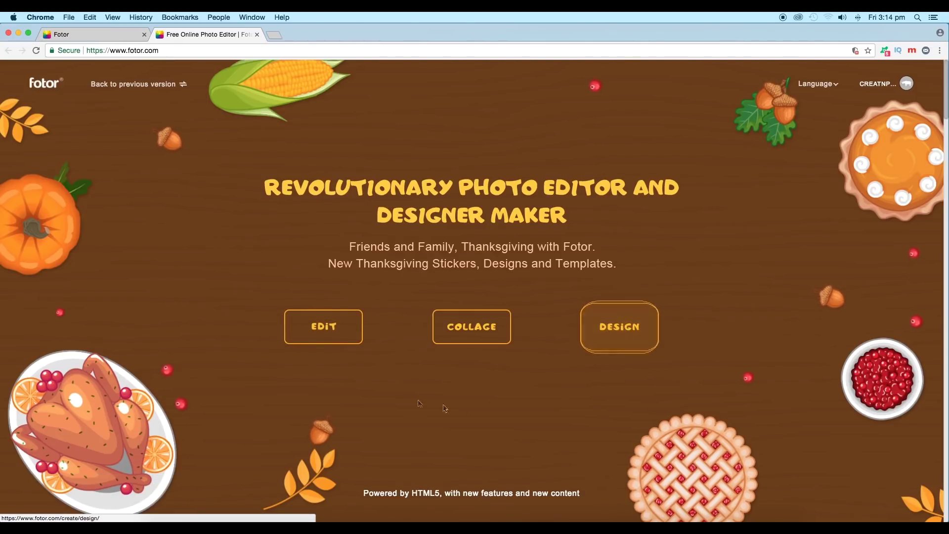
click(327, 332)
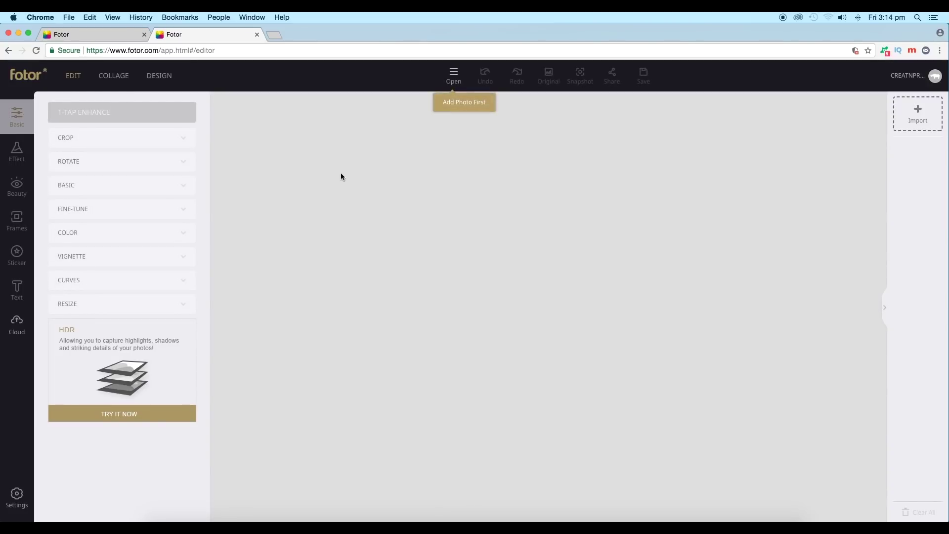
Import the portrait photo maxresdefault-2.jpg from the Downloads folder into the editor.
click(869, 120)
click(915, 116)
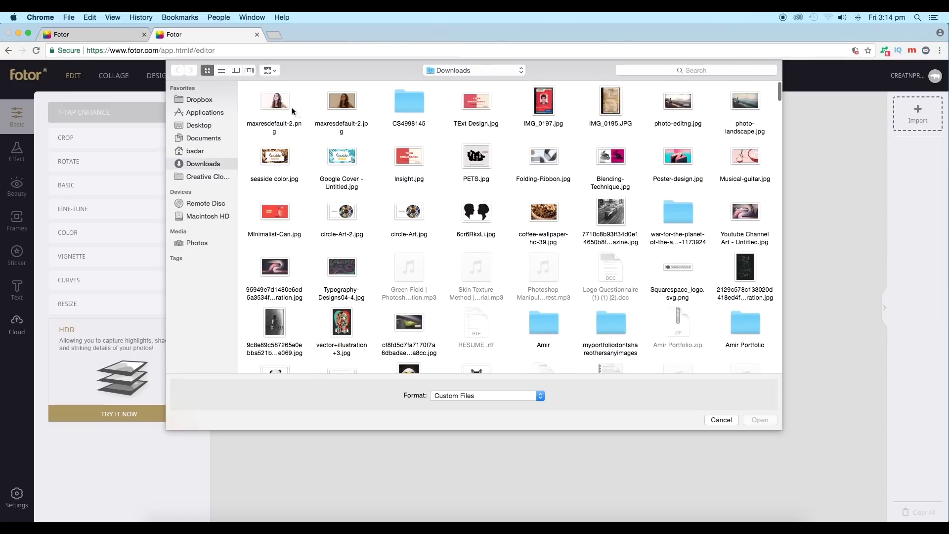
click(348, 106)
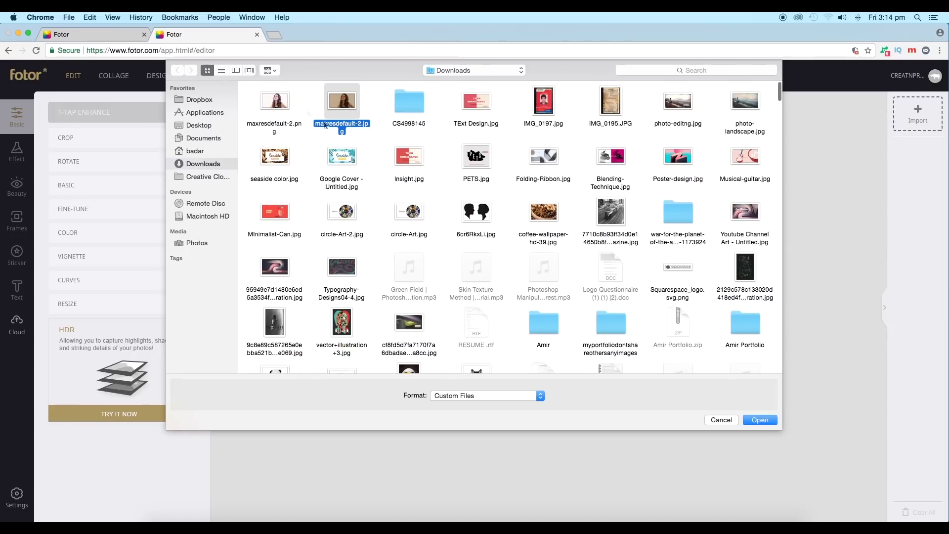
click(753, 421)
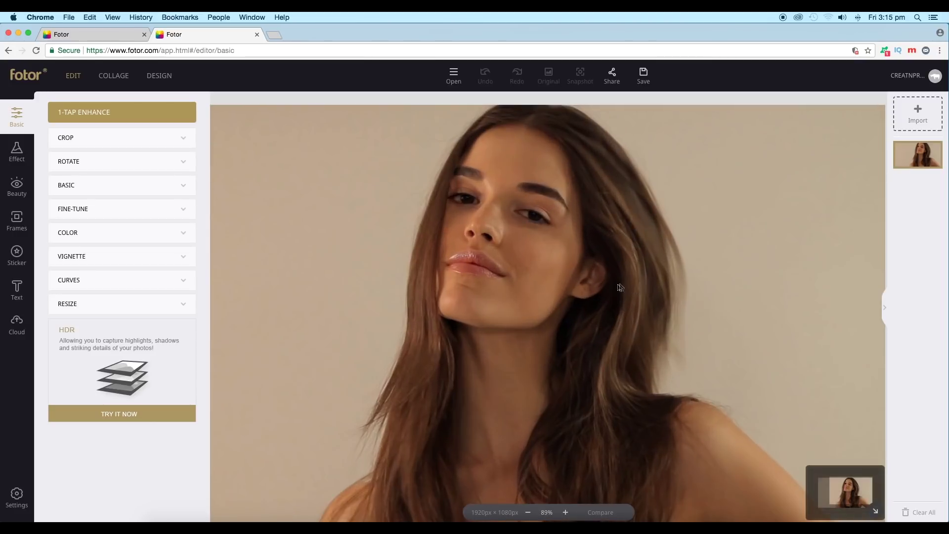
Fine-tune the portrait with Exposure set to 48 and Highlights set to 38.
scroll(564, 281, up, 5)
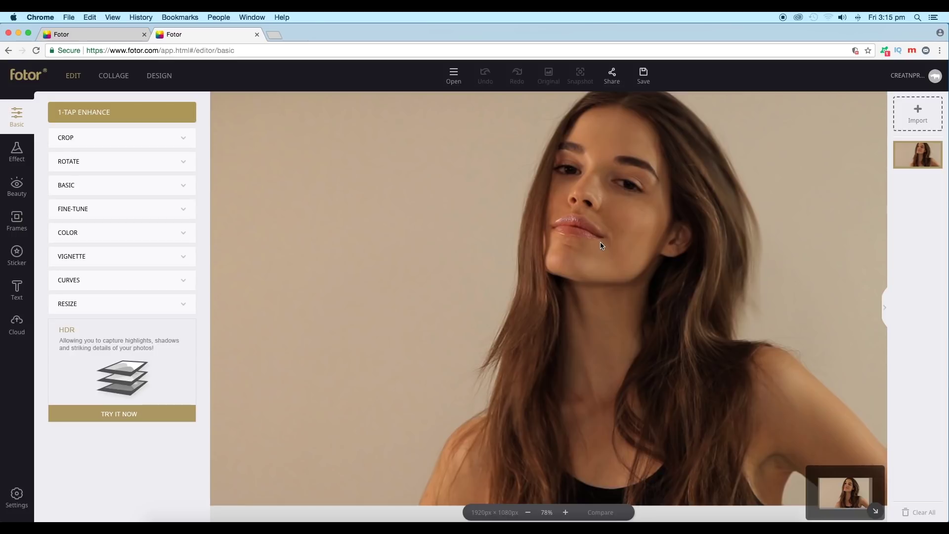
click(123, 216)
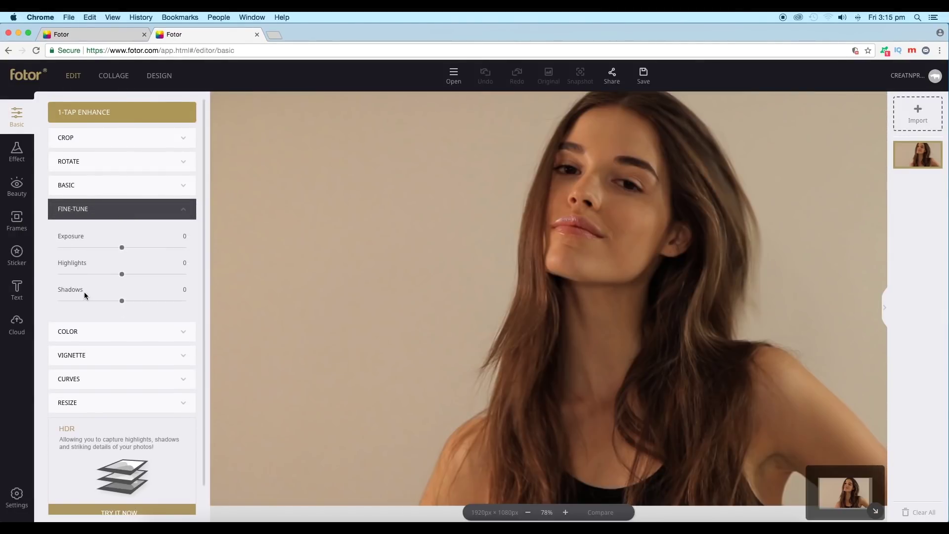
drag(124, 252, 142, 253)
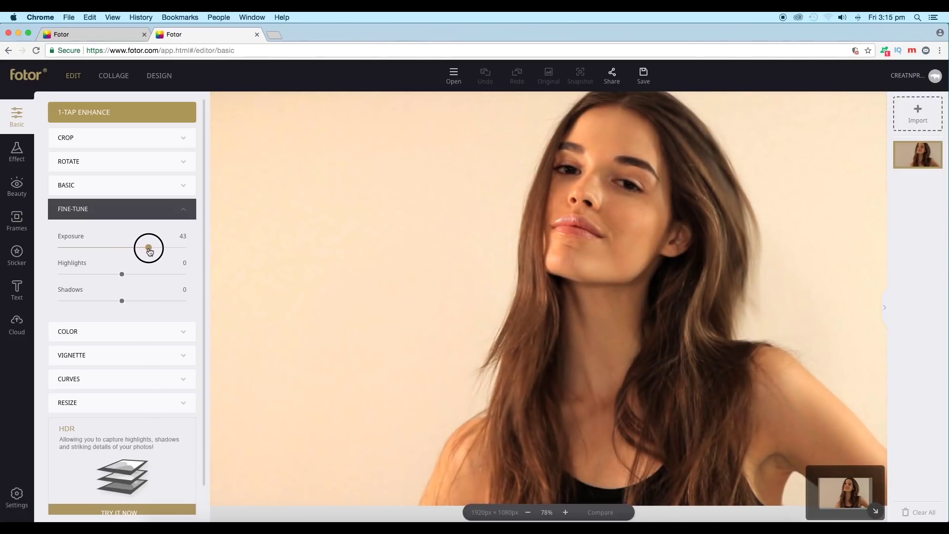
drag(149, 251, 150, 251)
scroll(623, 262, up, 3)
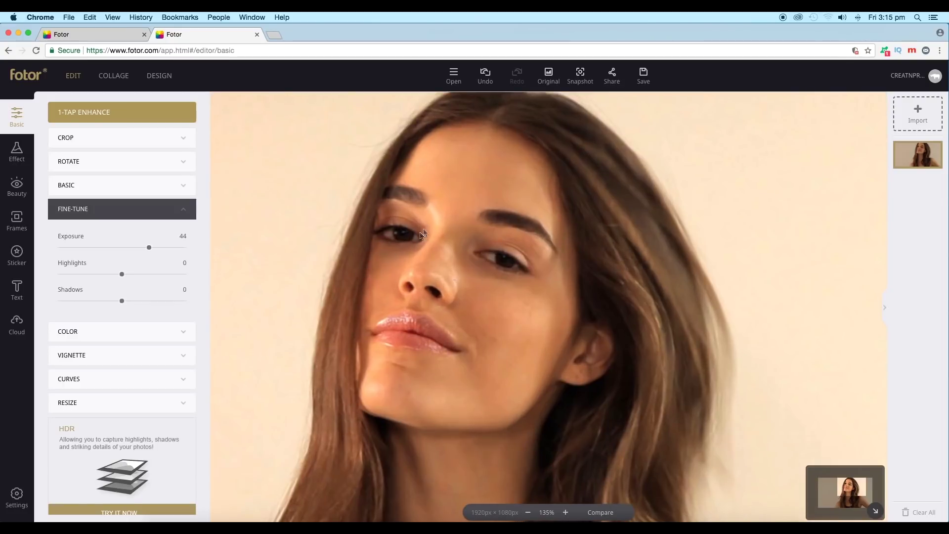
drag(124, 278, 151, 250)
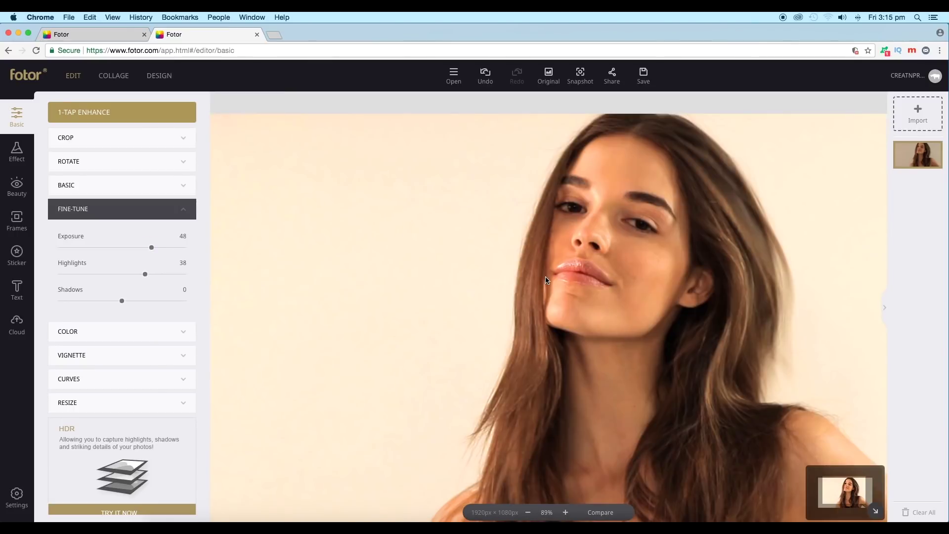
Revert the portrait to its original version for comparison and undo the reversion.
scroll(544, 276, down, 3)
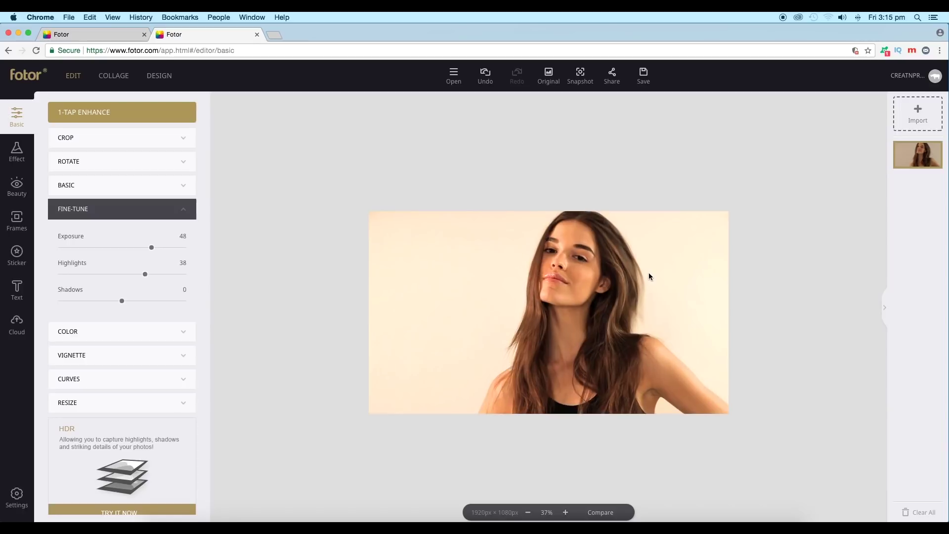
click(549, 77)
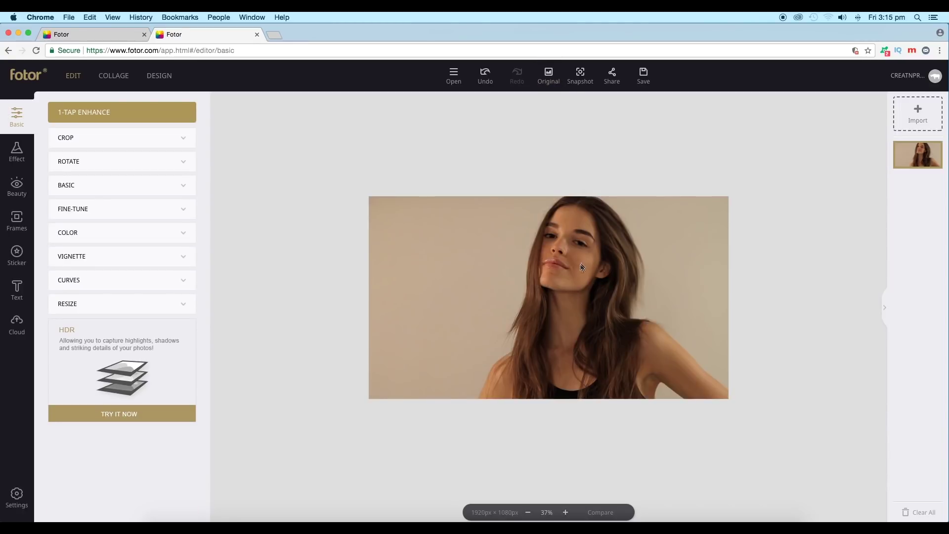
click(482, 79)
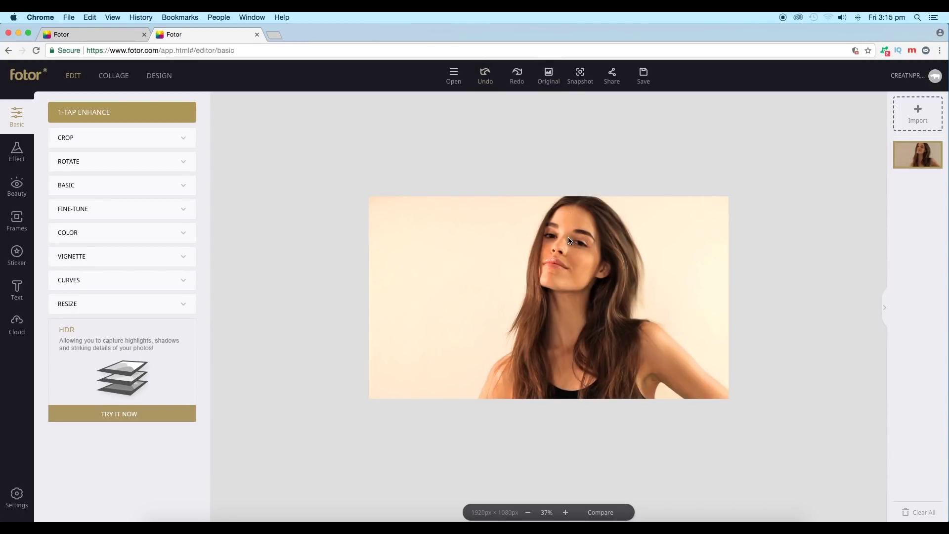
Fine-tune the portrait's Shadows, trying -35 before settling on -3, and close the Fine-Tune settings.
click(127, 216)
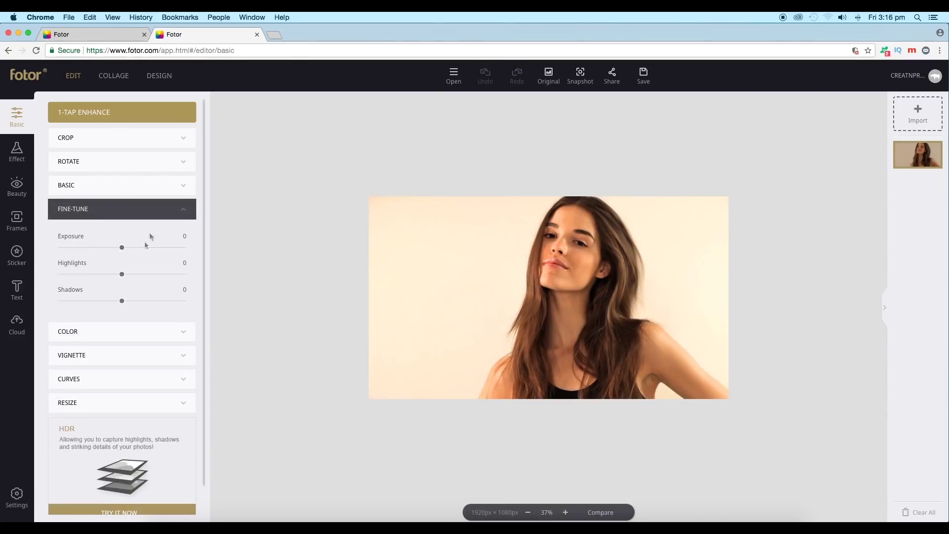
drag(122, 305, 100, 306)
scroll(622, 371, up, 5)
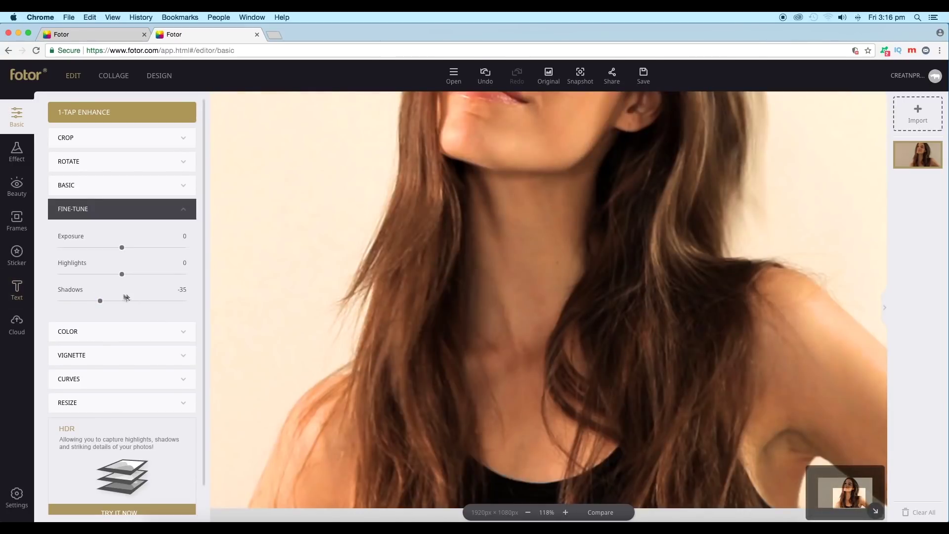
drag(104, 303, 120, 308)
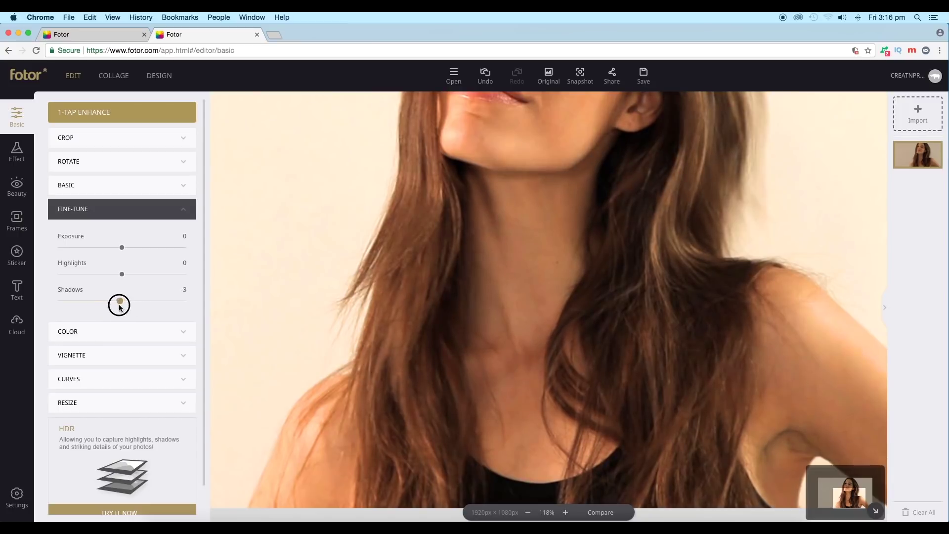
click(167, 210)
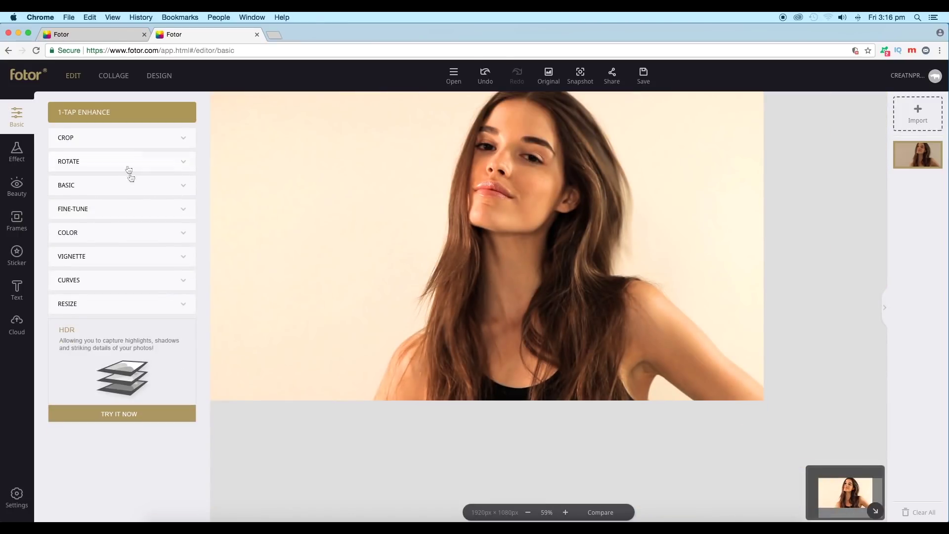
click(148, 184)
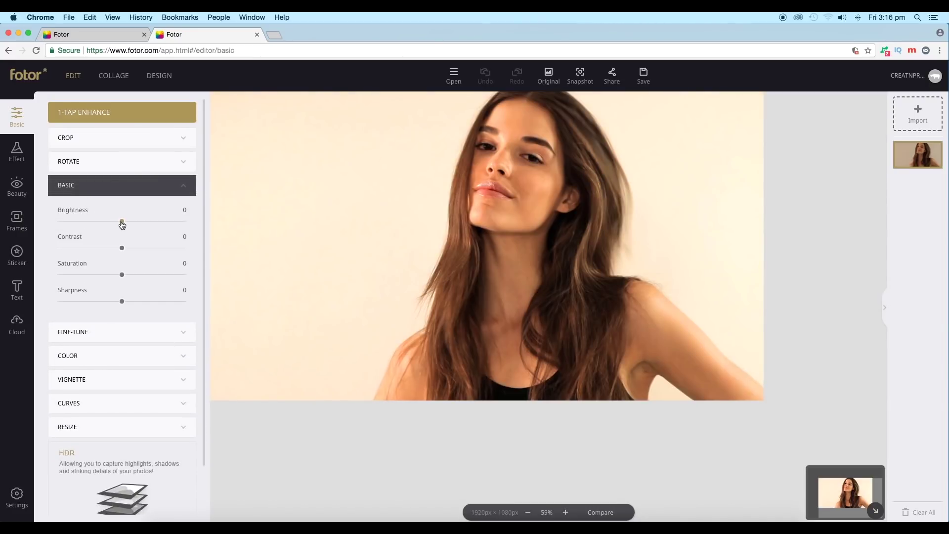
click(132, 192)
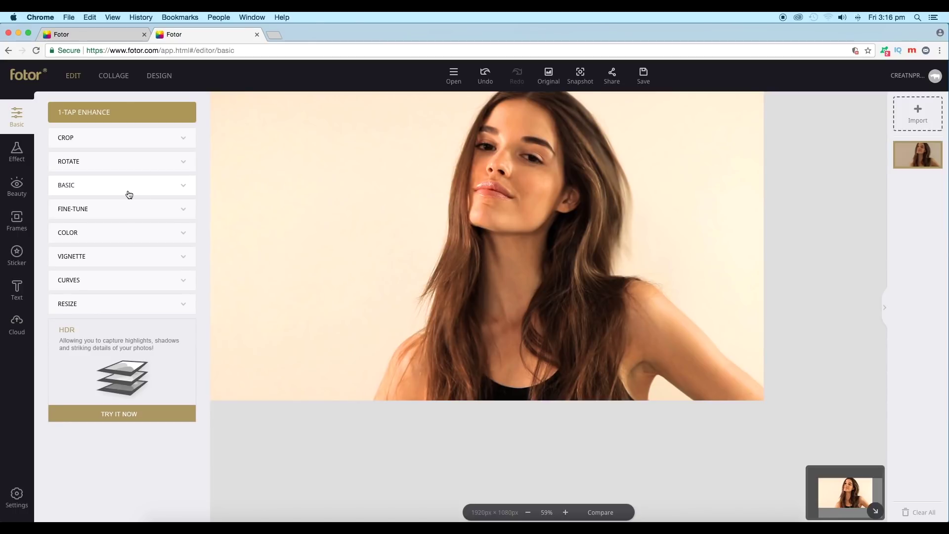
click(129, 281)
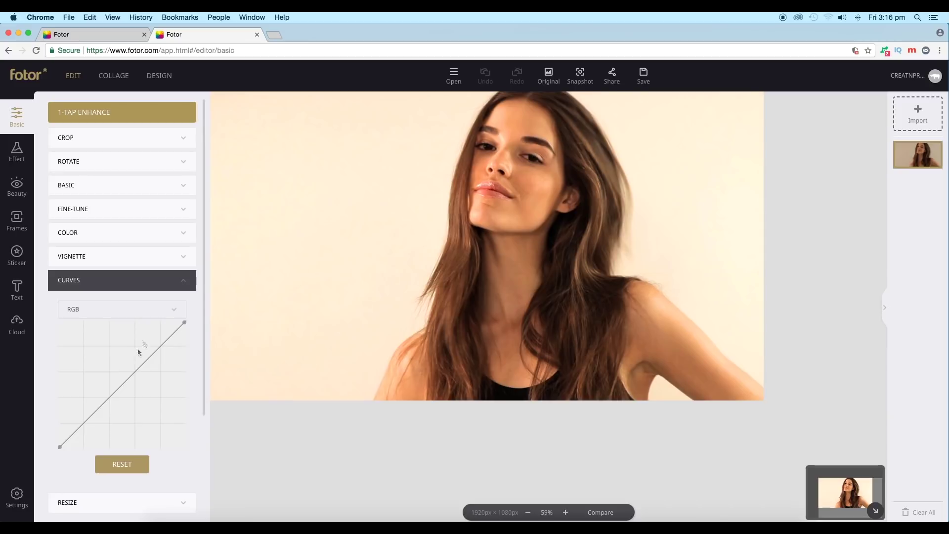
click(172, 286)
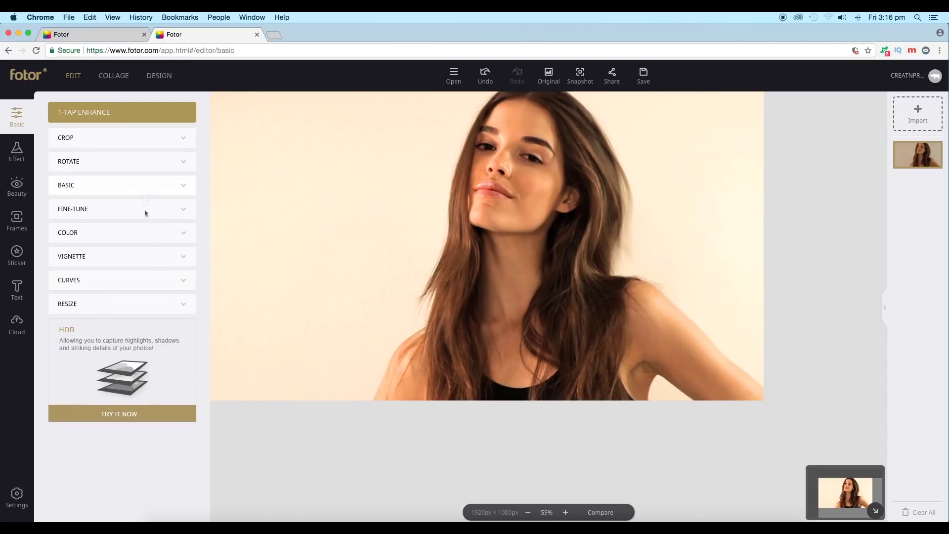
Browse the effect categories and try the Cinematic effects Lucid and Awaken on the portrait, closing the category without applying either.
click(19, 162)
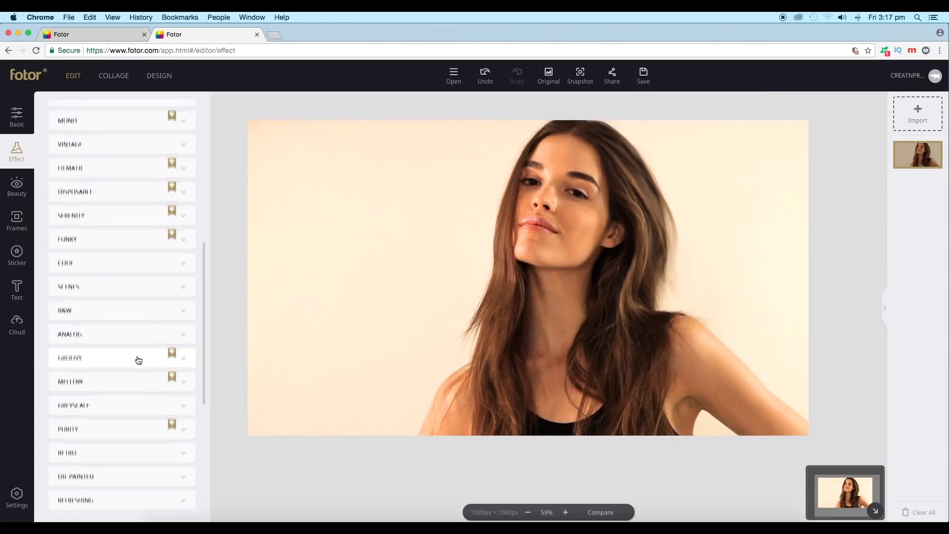
scroll(139, 360, down, 2)
scroll(139, 360, up, 5)
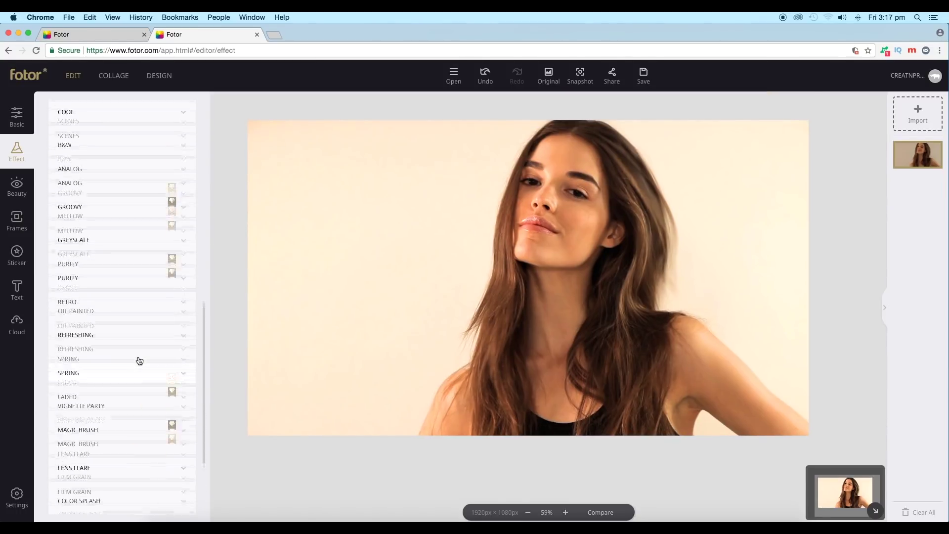
scroll(138, 361, up, 10)
click(185, 258)
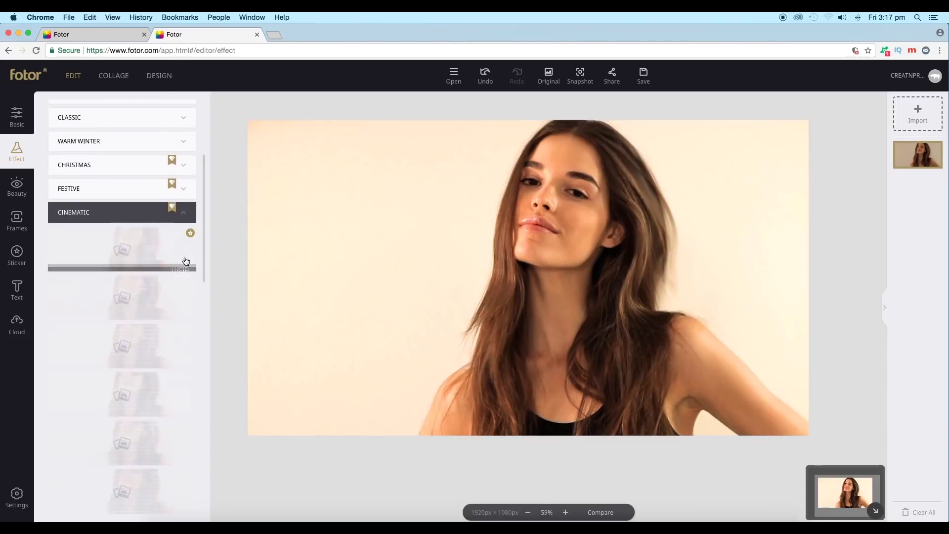
click(155, 248)
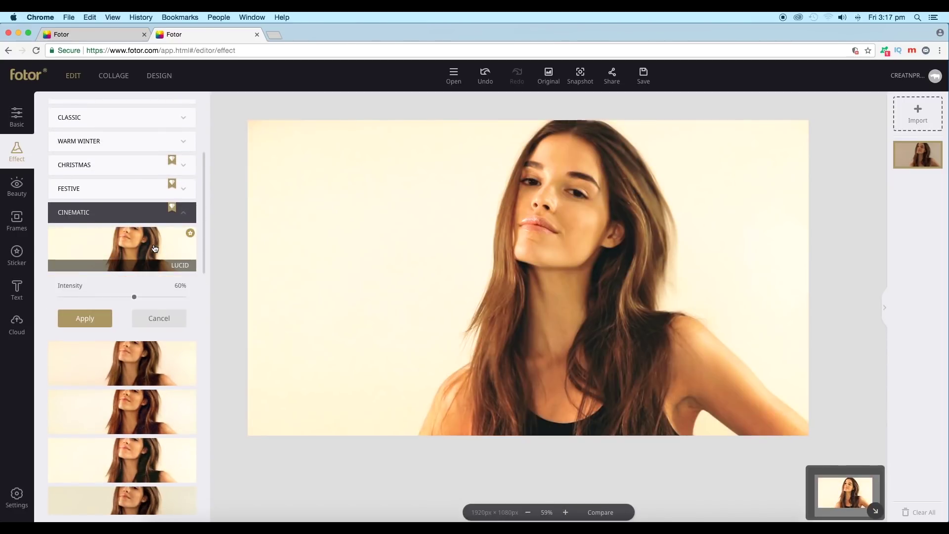
scroll(144, 385, down, 3)
click(145, 385)
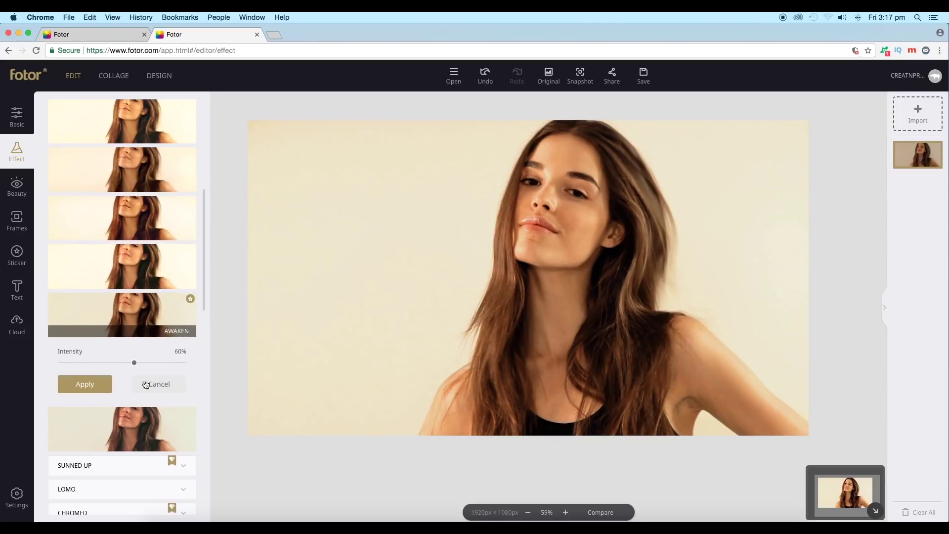
scroll(192, 256, up, 5)
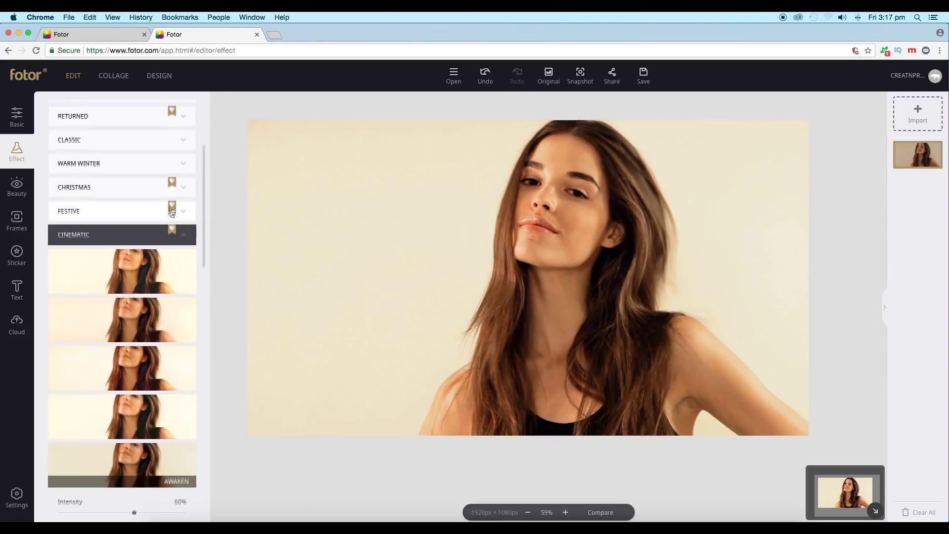
click(155, 239)
scroll(122, 229, up, 4)
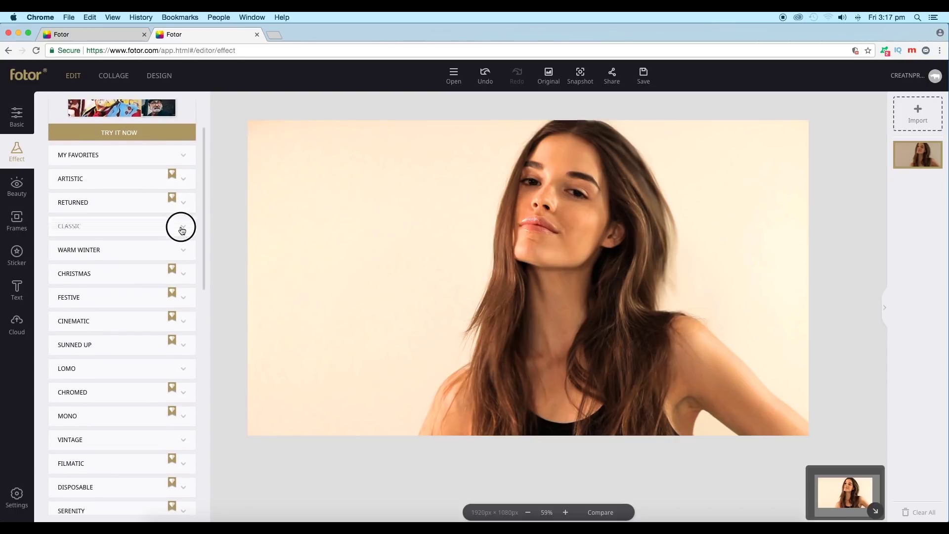
Try several Classic effects on the portrait, including Walden and Dallas, and close the category without applying one.
click(180, 227)
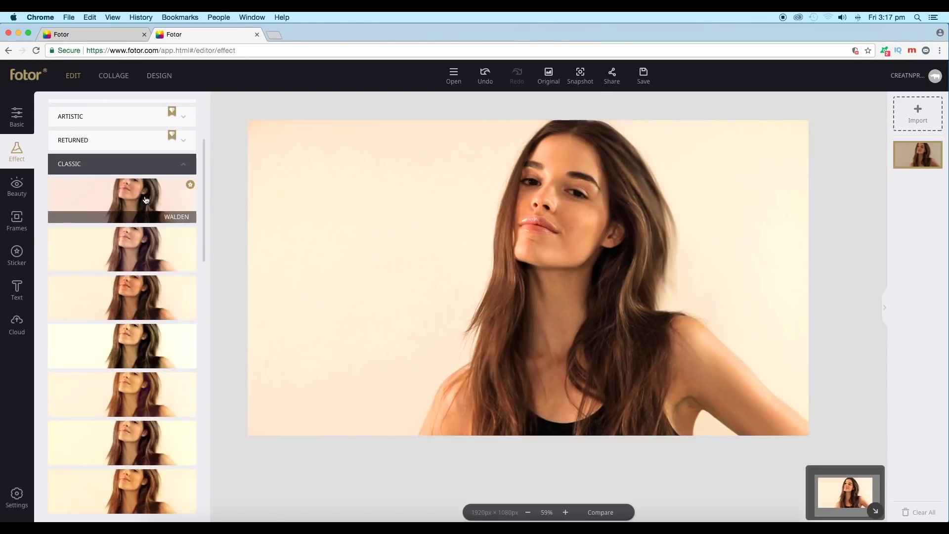
click(145, 200)
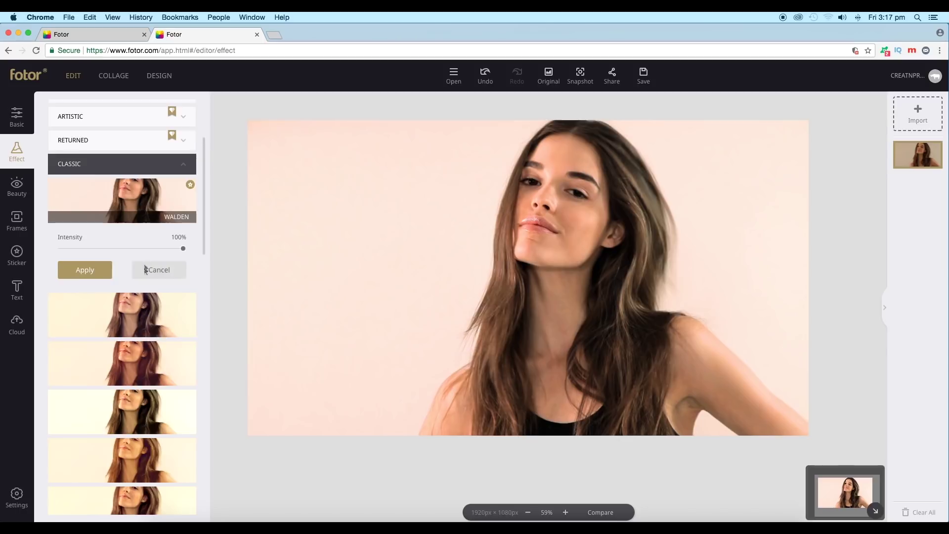
scroll(144, 259, down, 1)
click(141, 344)
scroll(141, 339, down, 5)
click(133, 388)
scroll(152, 377, up, 10)
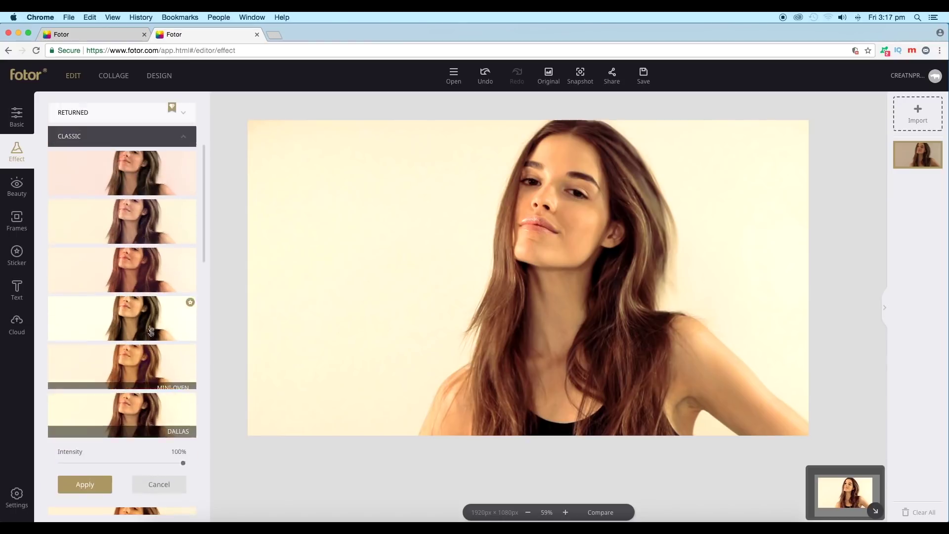
click(181, 268)
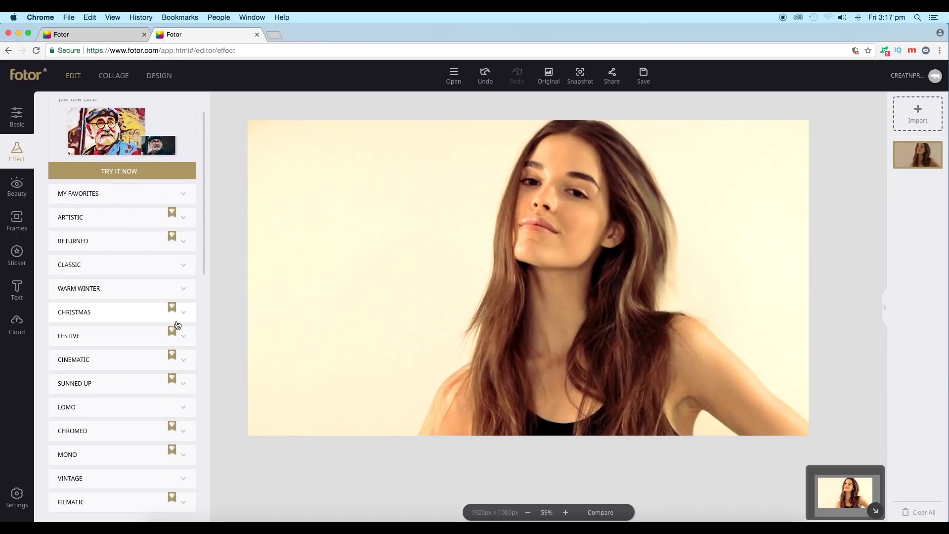
Try Vintage effects on the portrait, including Autumn, and close the category without applying one.
scroll(176, 324, down, 6)
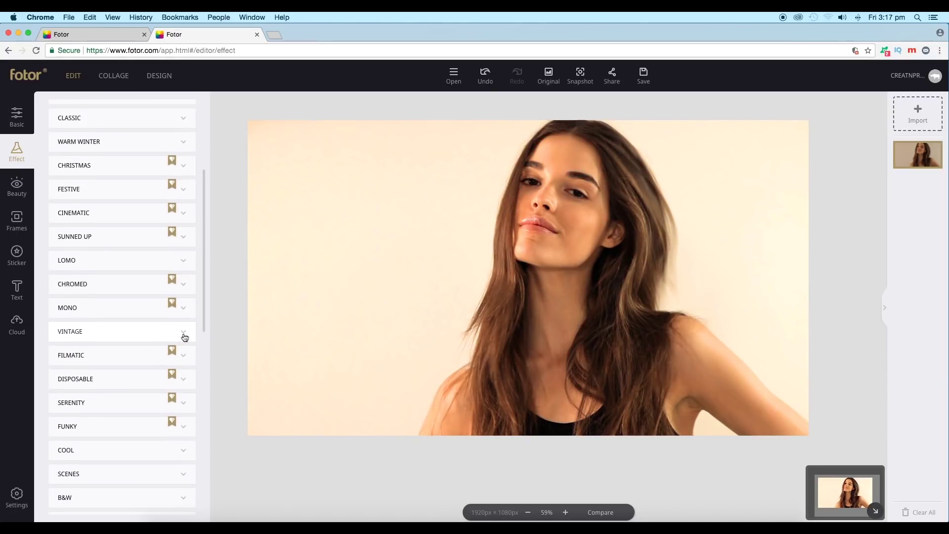
click(183, 334)
scroll(131, 360, down, 5)
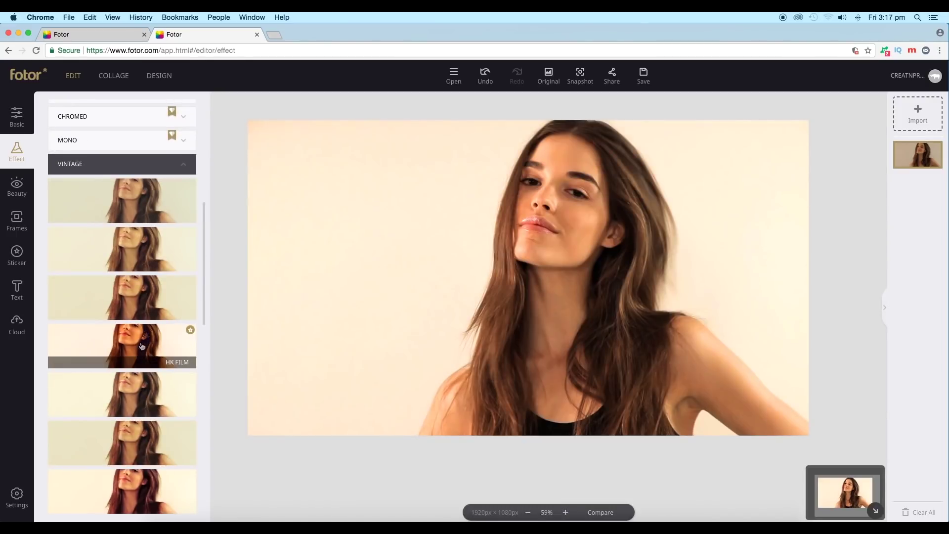
click(151, 211)
click(148, 316)
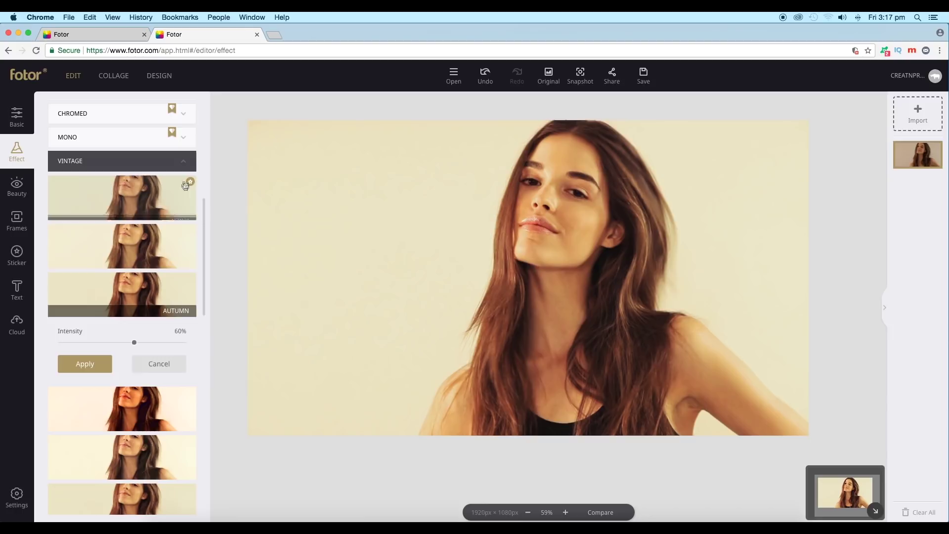
click(185, 163)
Try the Refreshing effect R1 on the portrait at 54% intensity and cancel it.
scroll(185, 223, down, 2)
scroll(185, 234, down, 3)
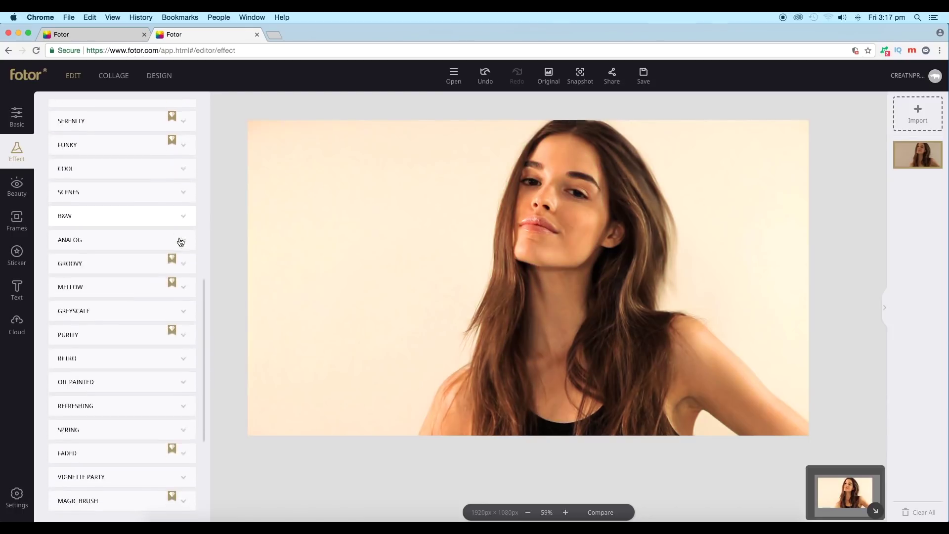
scroll(174, 277, down, 2)
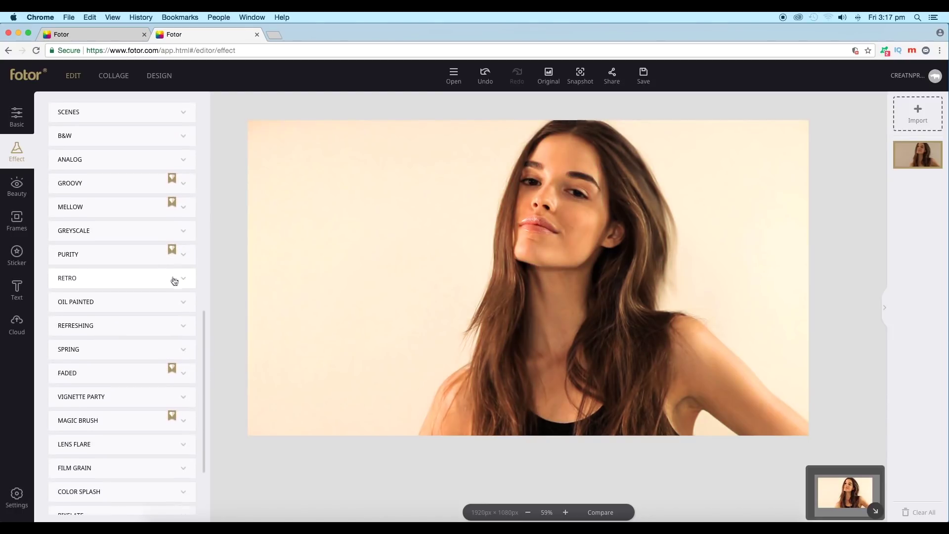
click(188, 298)
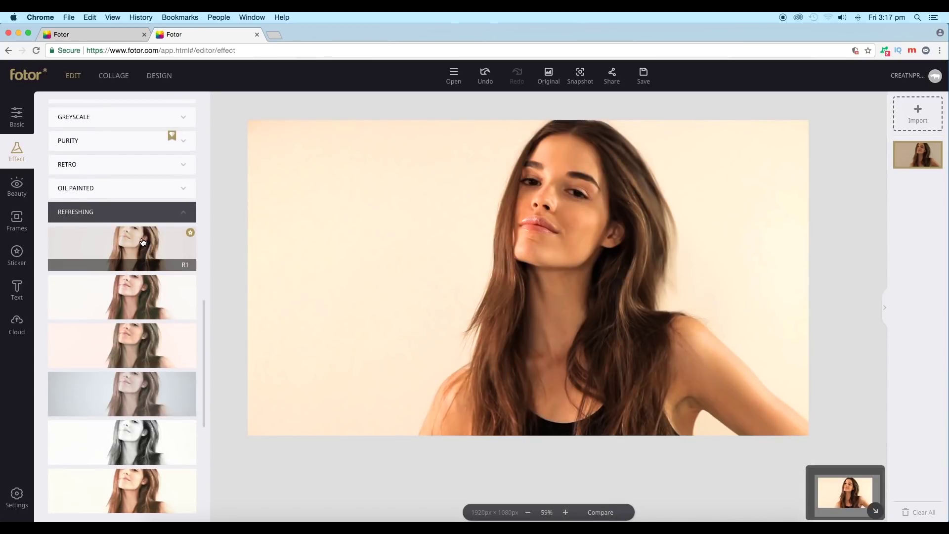
click(143, 242)
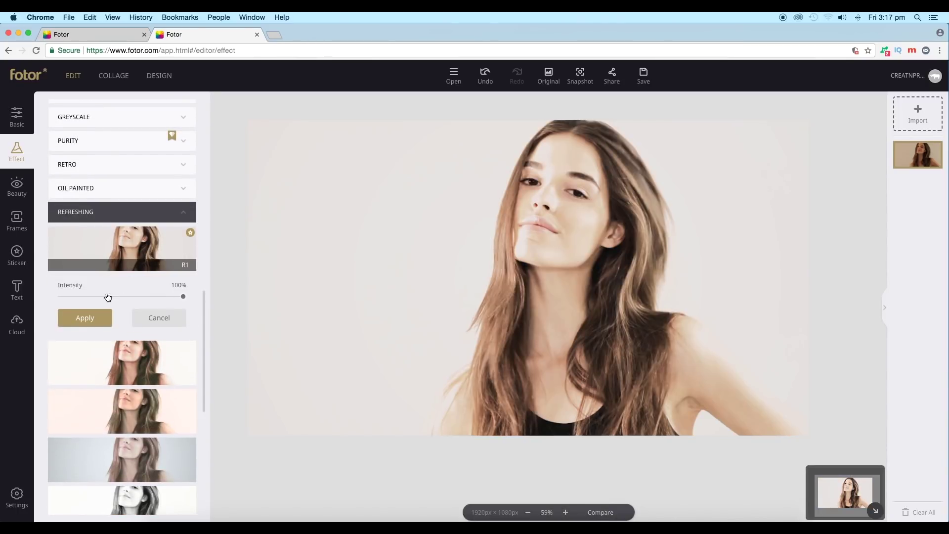
drag(152, 298, 127, 296)
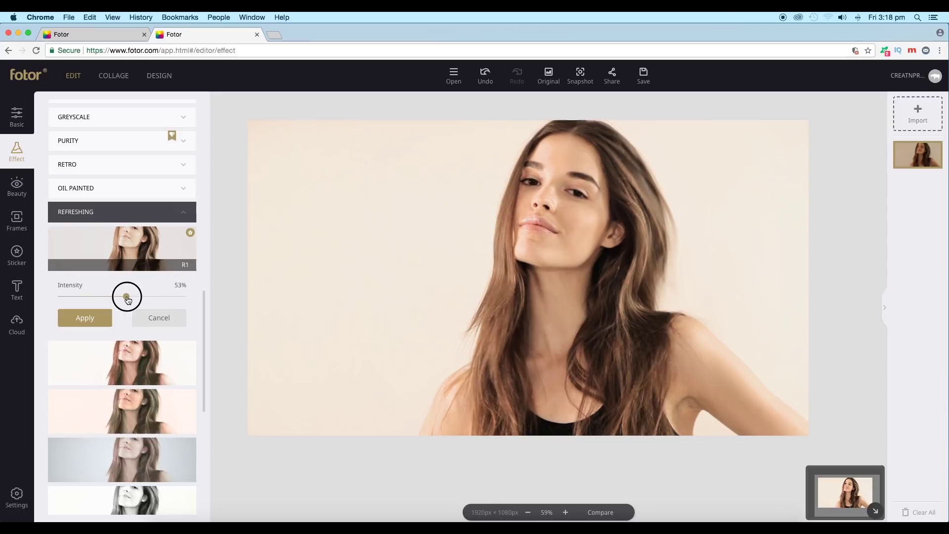
scroll(596, 306, down, 1)
scroll(593, 276, up, 1)
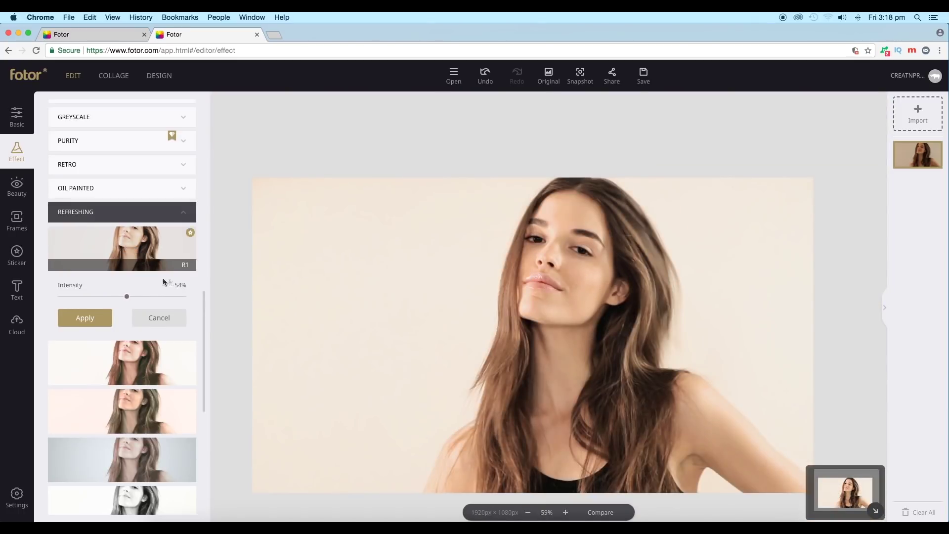
click(154, 321)
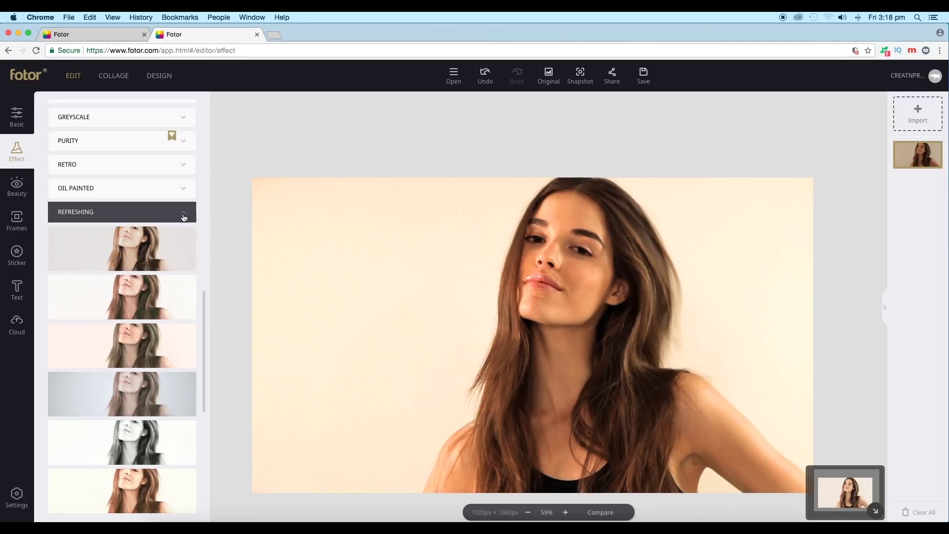
Try the Refreshing effect R4 and the black-and-white effect after it, and close the category without applying either.
scroll(162, 323, down, 1)
click(146, 359)
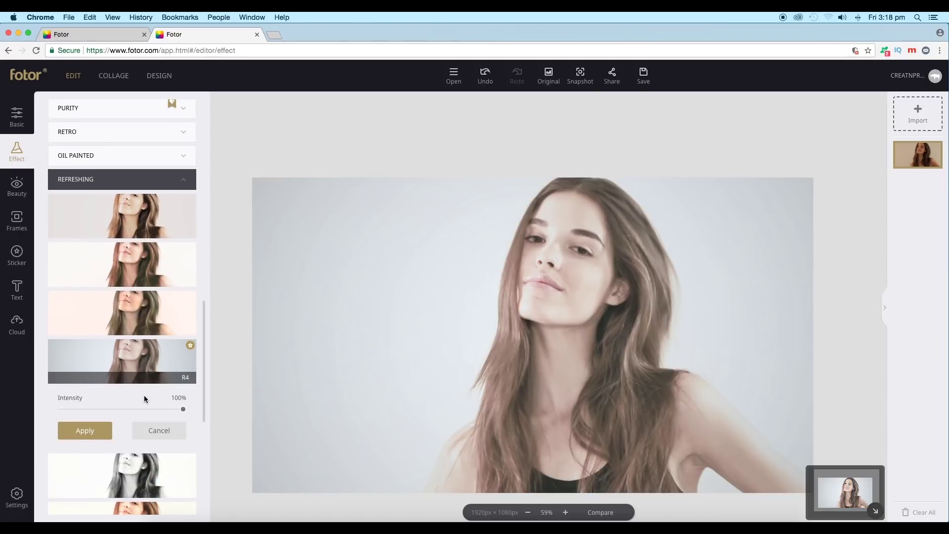
scroll(529, 341, down, 3)
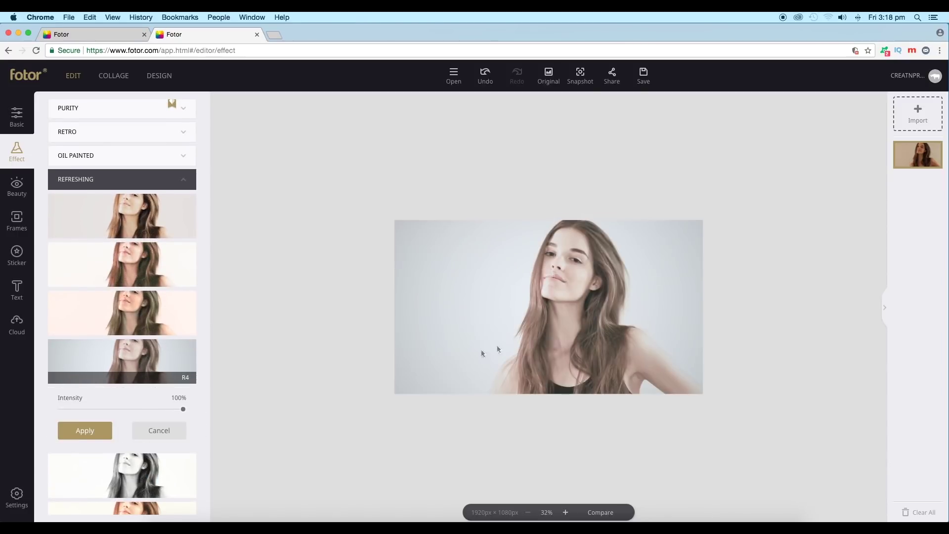
click(145, 465)
click(183, 179)
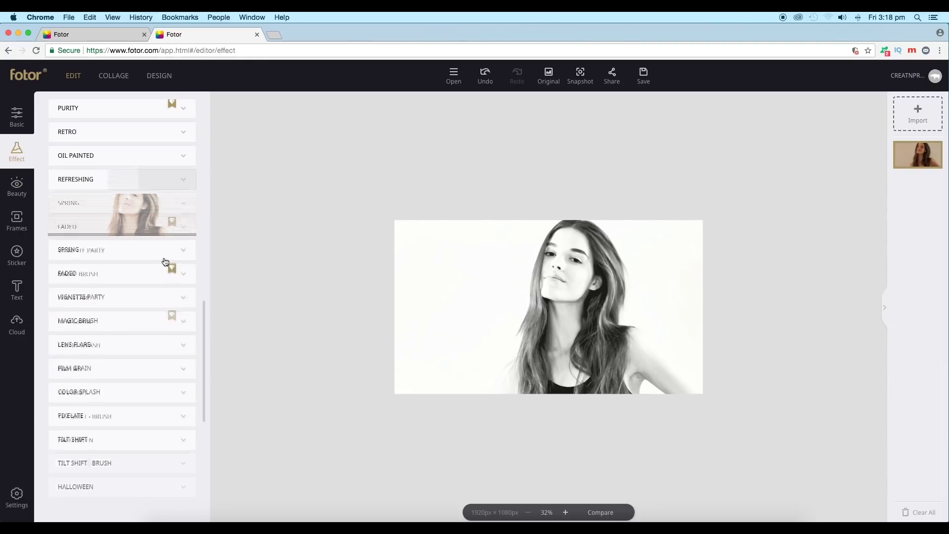
Look through the list of effect categories for another effect that suits the portrait.
scroll(132, 278, up, 4)
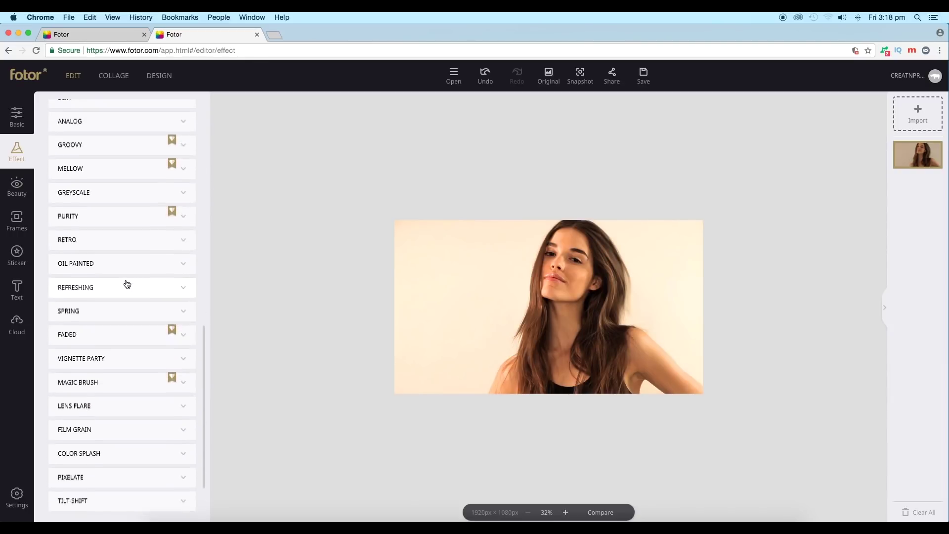
scroll(127, 284, up, 2)
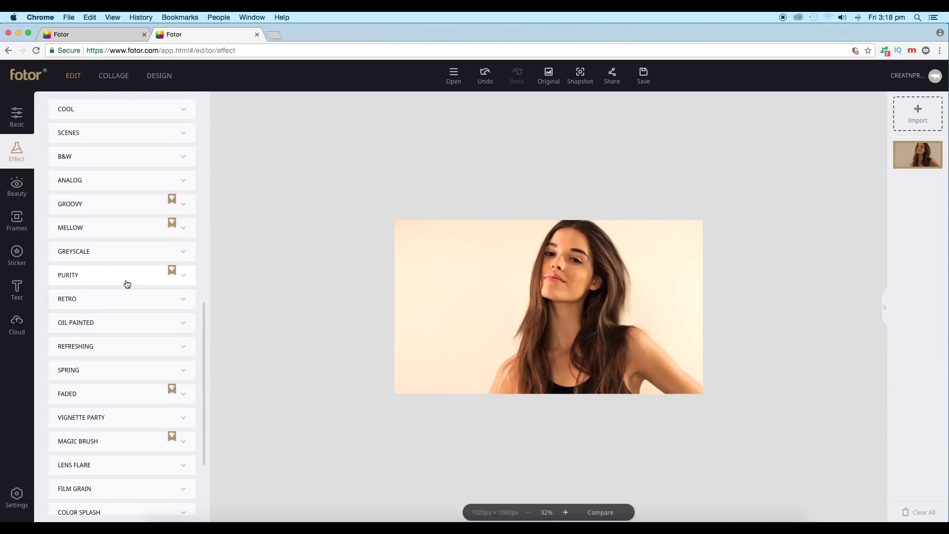
scroll(127, 284, up, 5)
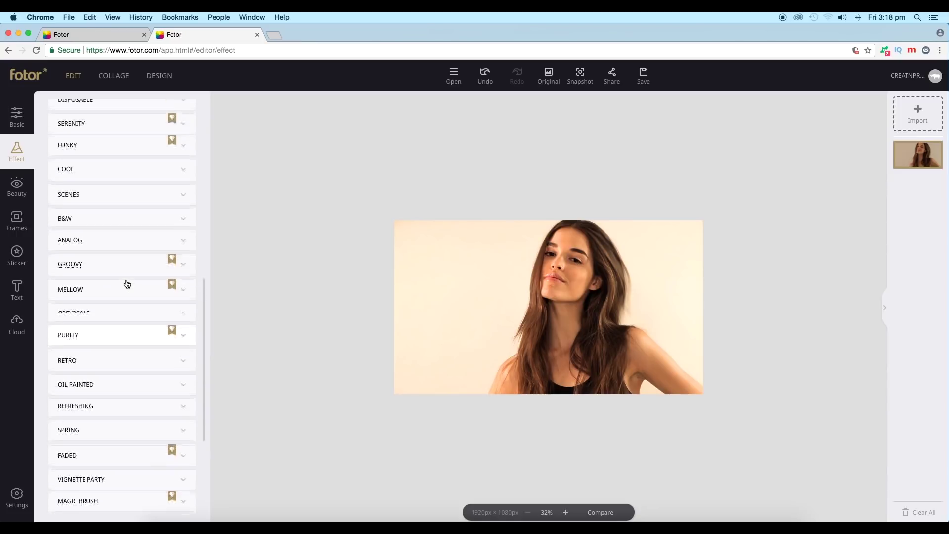
scroll(127, 284, down, 5)
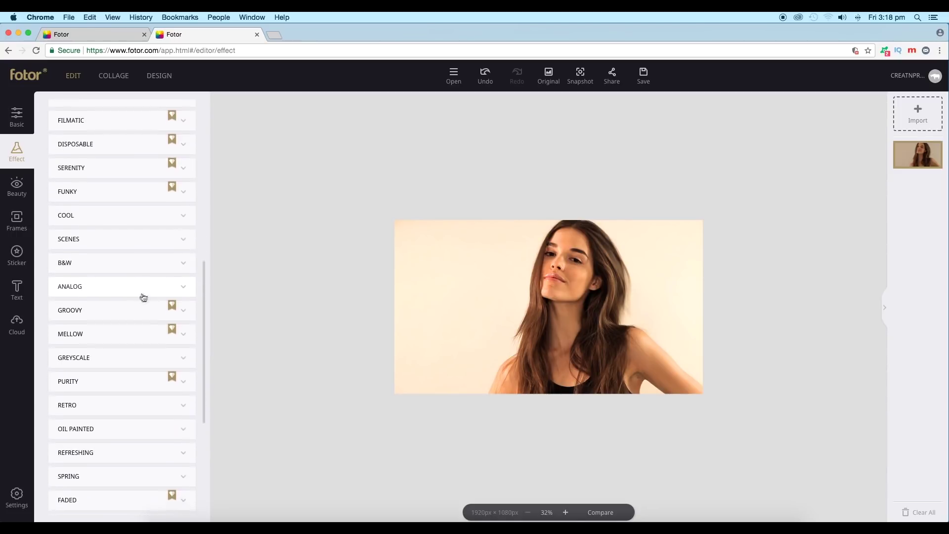
key(super+1)
scroll(571, 301, up, 3)
scroll(590, 274, down, 3)
key(super+2)
scroll(140, 280, down, 5)
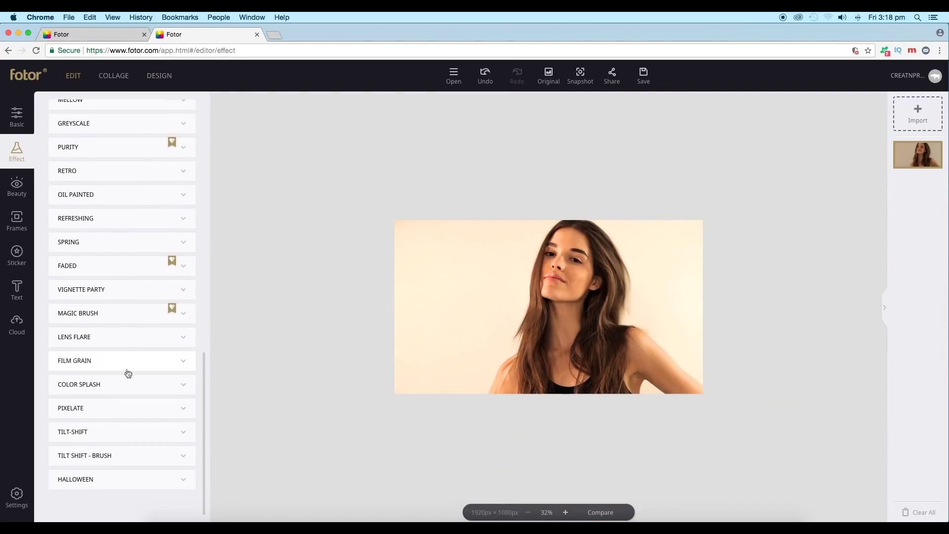
scroll(129, 303, up, 5)
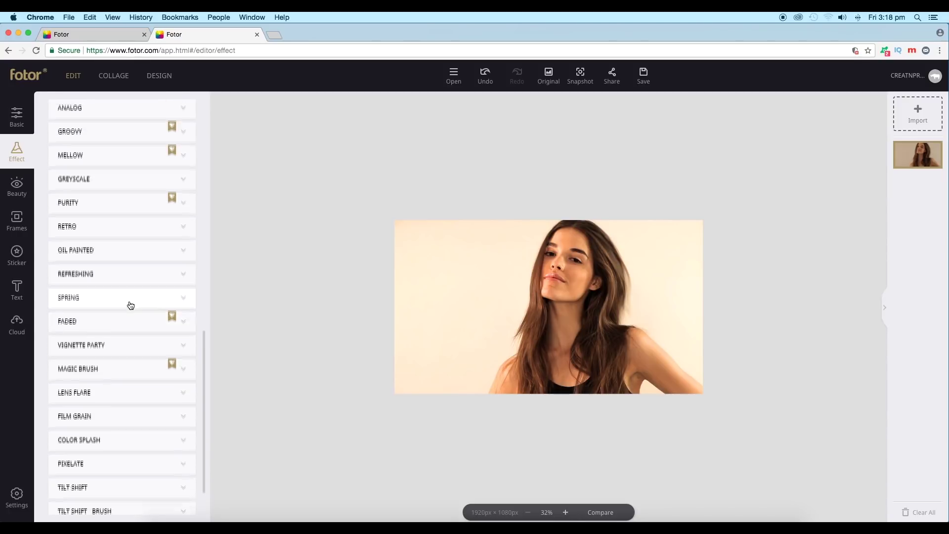
Try the Cool effect Blues on the portrait, examine the preview up close, and cancel the effect.
click(173, 186)
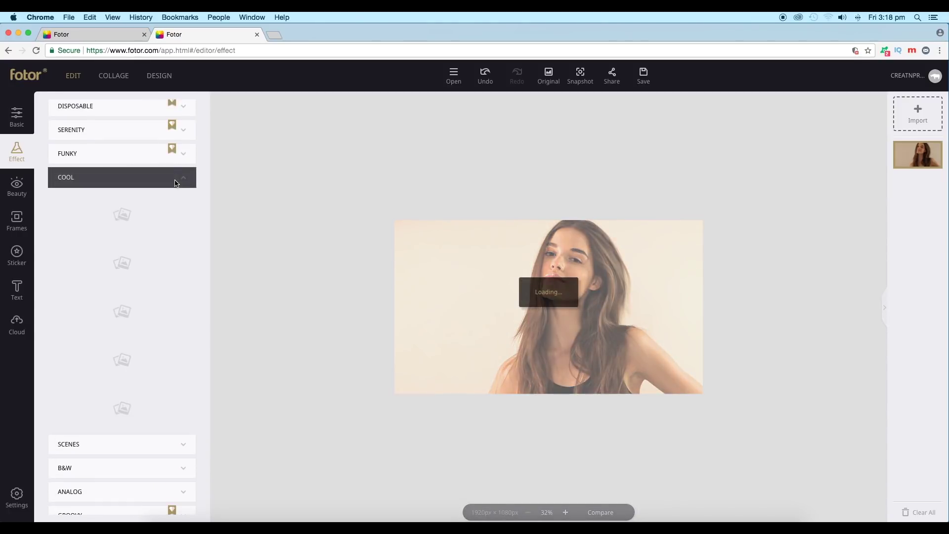
click(155, 216)
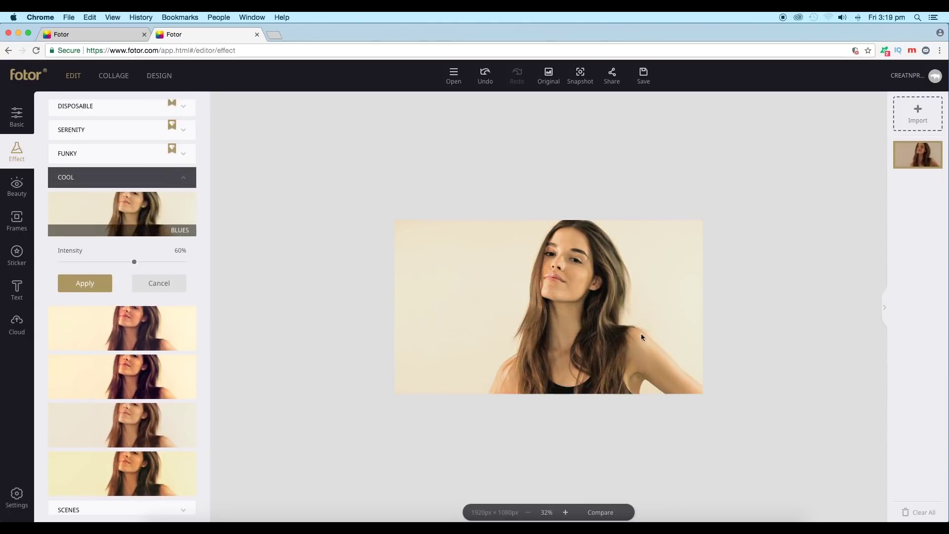
scroll(591, 283, up, 3)
scroll(591, 273, down, 3)
scroll(589, 275, up, 4)
scroll(589, 276, down, 4)
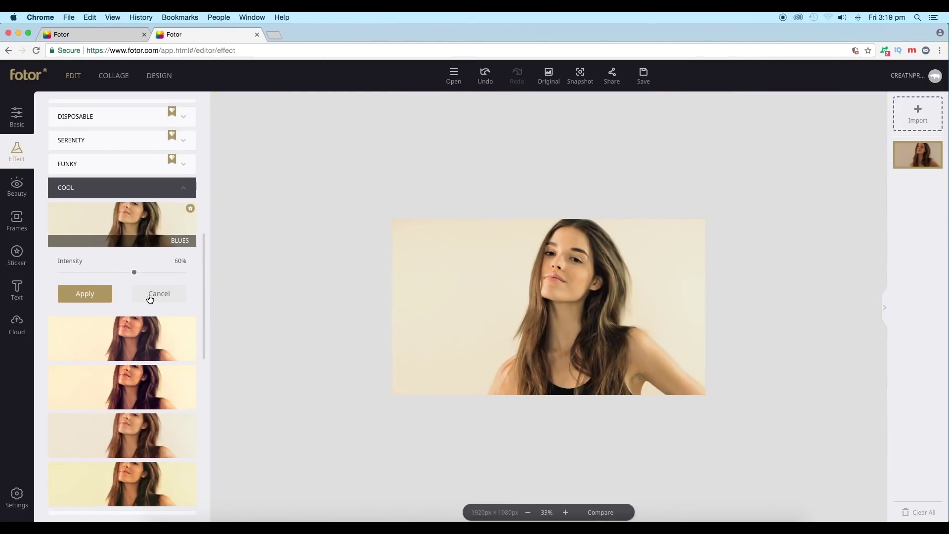
click(154, 293)
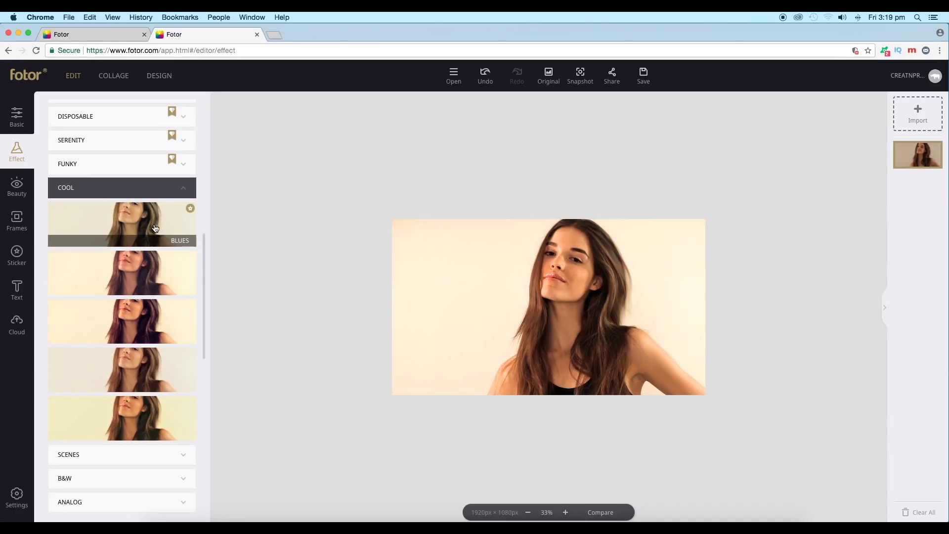
Apply the Cool effect Blues to the portrait at 70% intensity and close the category.
click(169, 218)
scroll(643, 328, up, 4)
scroll(498, 260, down, 4)
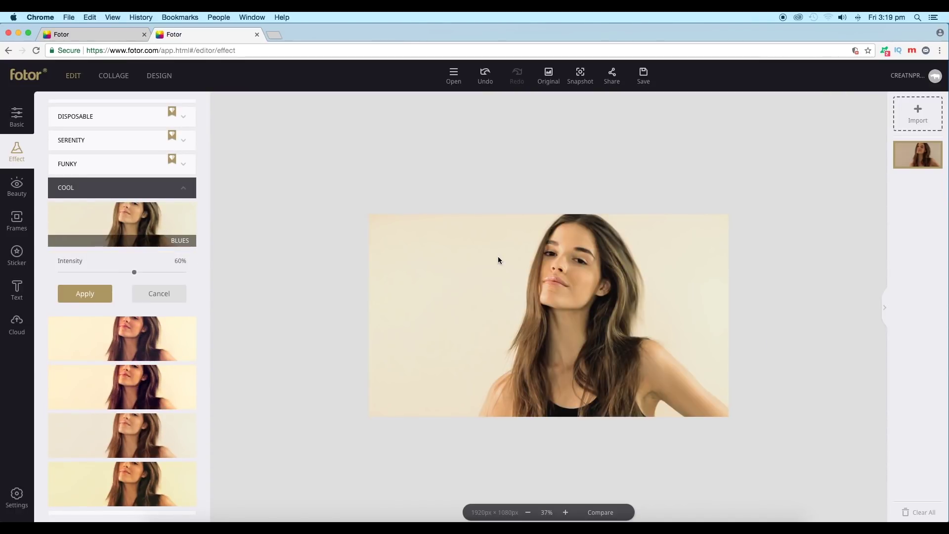
scroll(602, 295, up, 4)
scroll(602, 295, down, 4)
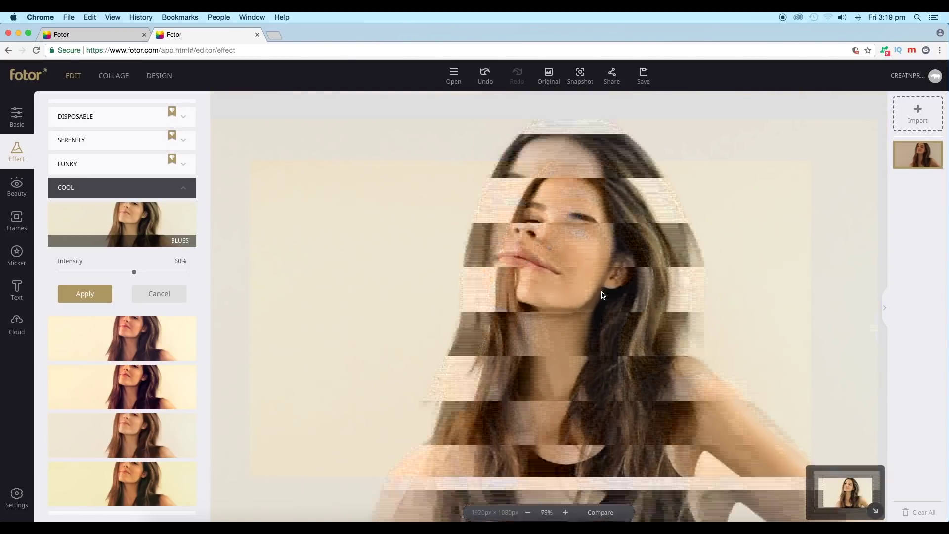
click(145, 272)
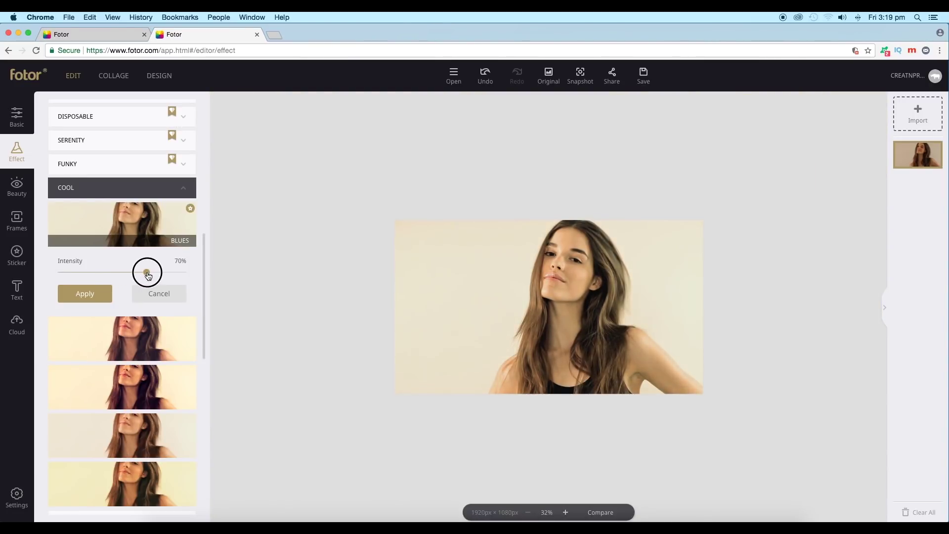
click(85, 293)
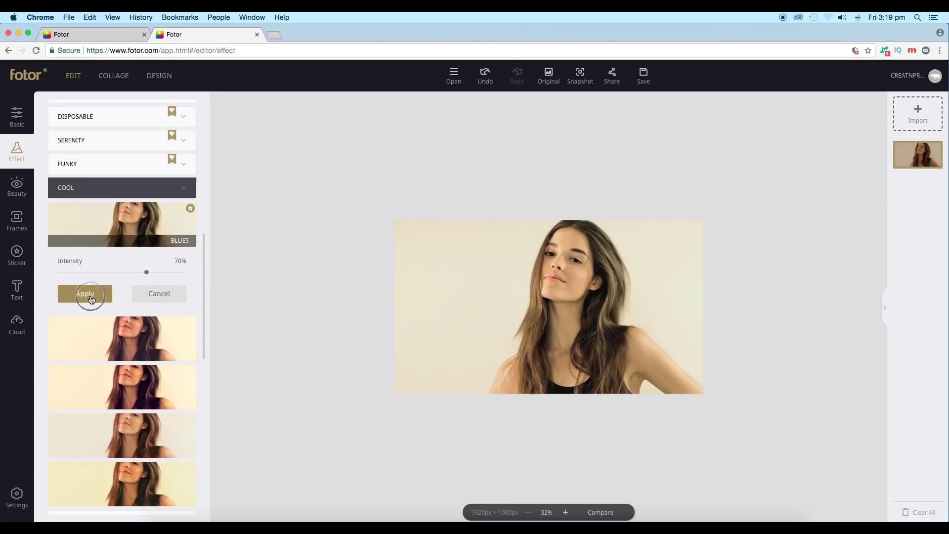
click(176, 189)
scroll(556, 295, up, 5)
scroll(556, 295, down, 5)
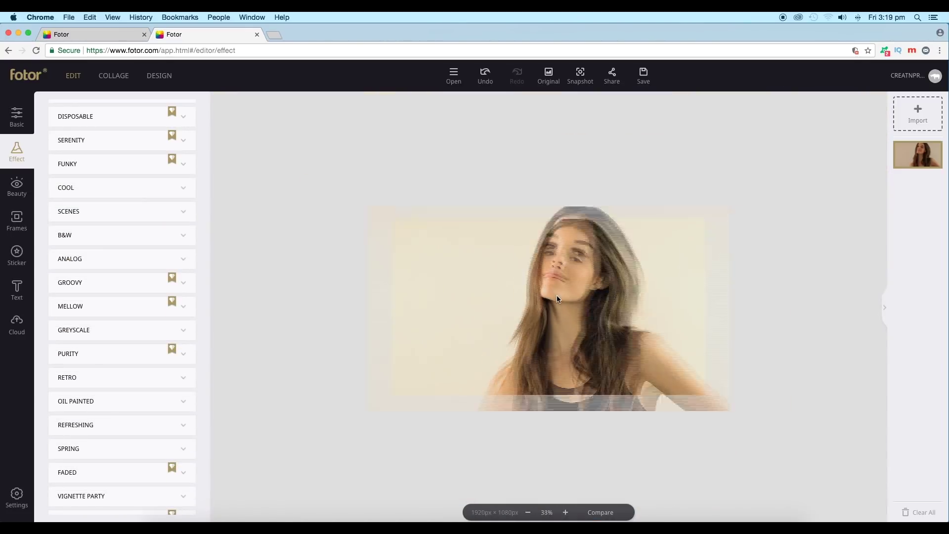
click(157, 192)
click(151, 193)
click(154, 193)
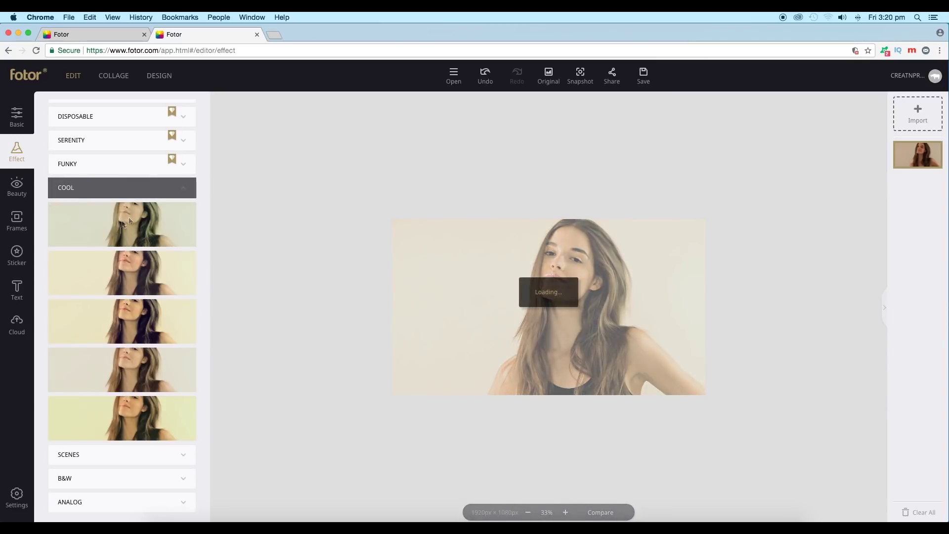
click(162, 197)
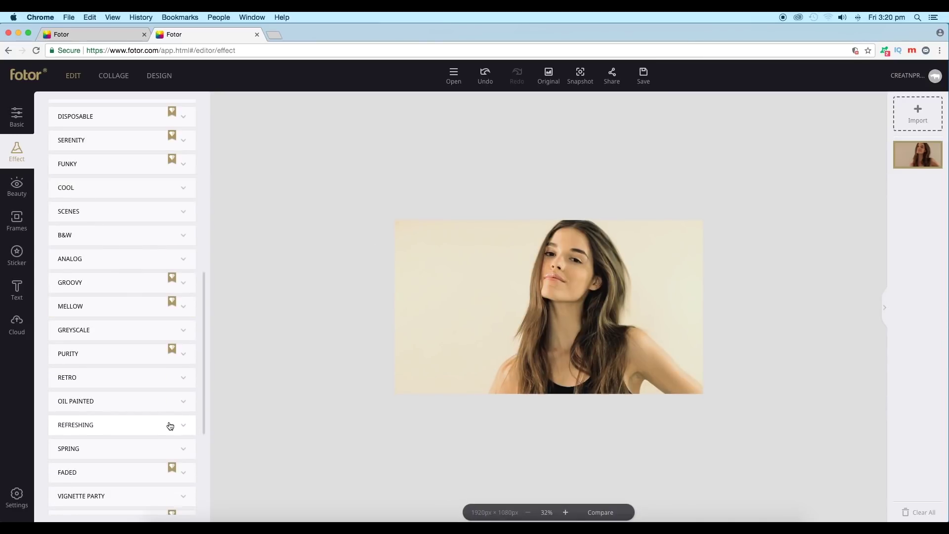
Start a linear Tilt-Shift effect on the portrait and place its slanted focus band over the woman's face and hair.
scroll(170, 426, down, 7)
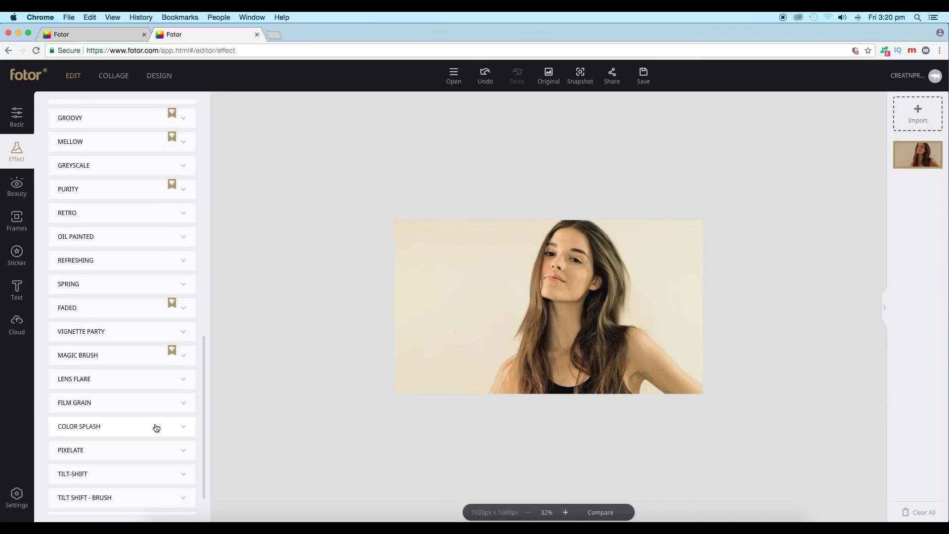
scroll(157, 428, down, 2)
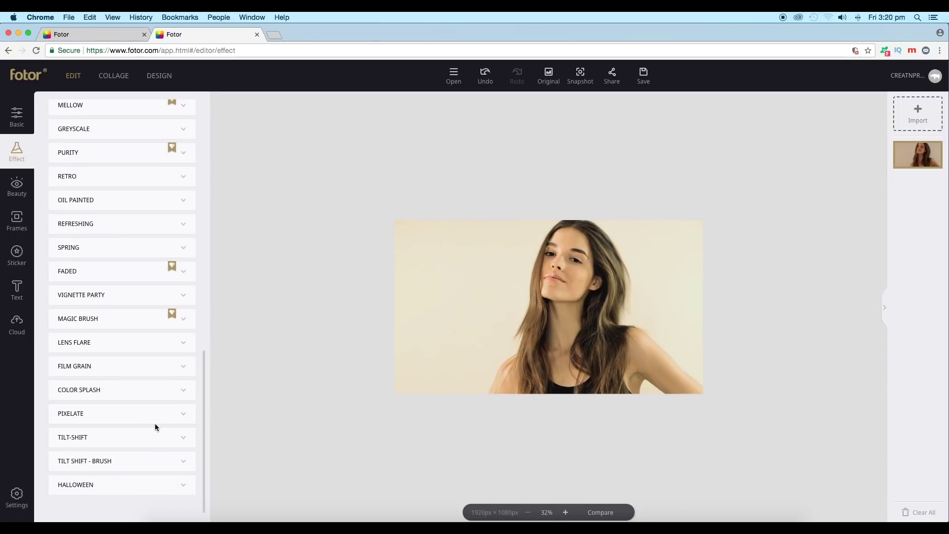
scroll(148, 430, down, 1)
scroll(607, 398, up, 5)
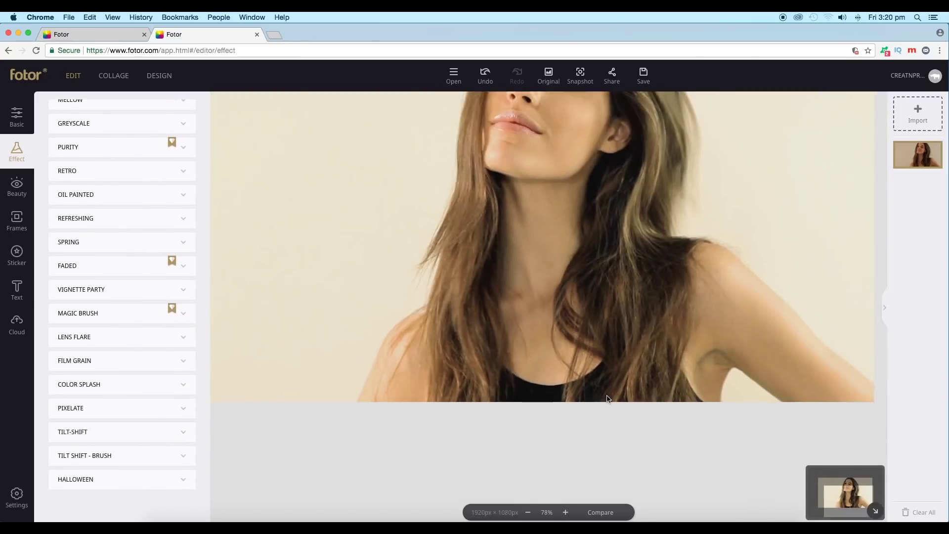
drag(592, 281, 556, 324)
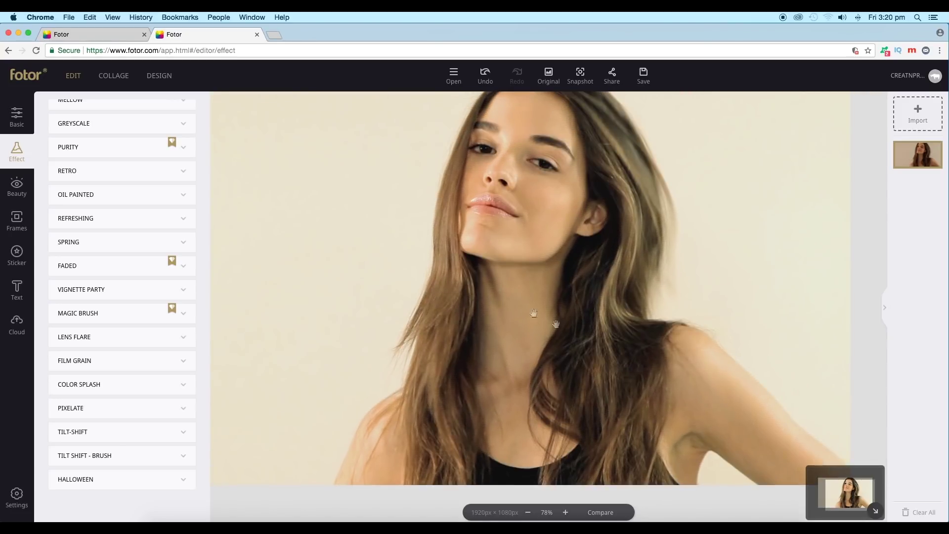
click(148, 437)
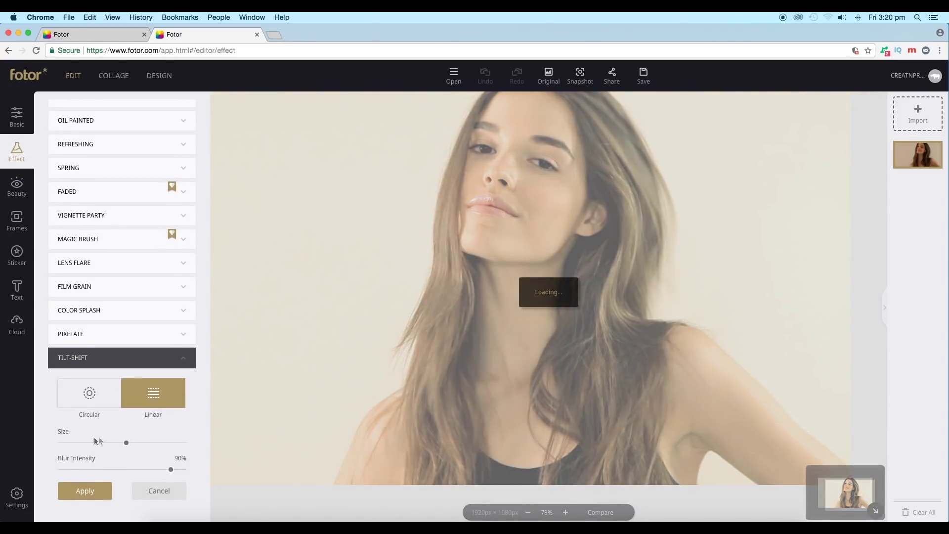
scroll(559, 319, down, 4)
drag(562, 299, 577, 278)
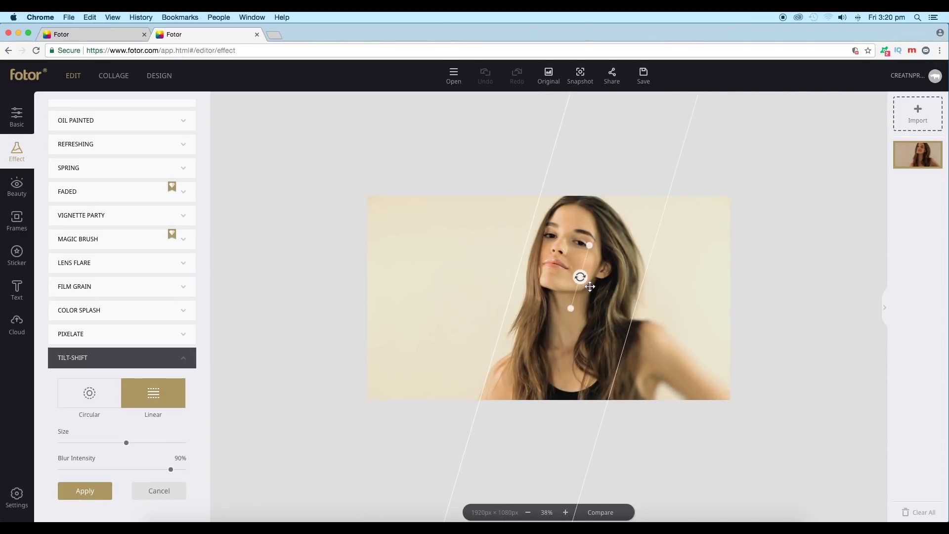
Narrow the tilt-shift focus band and move it so that it centres on the woman's mouth and chin.
scroll(590, 286, up, 5)
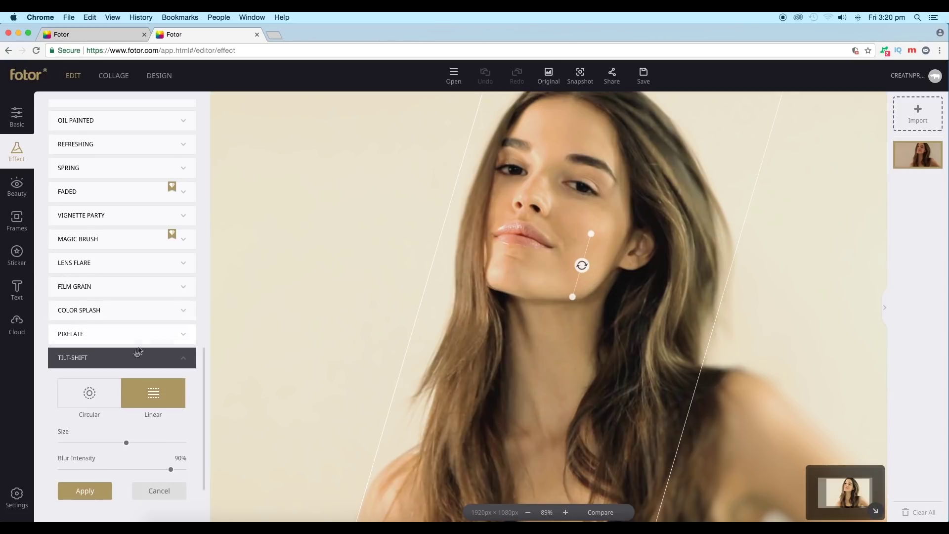
mouse_move(102, 440)
mouse_down()
mouse_move(90, 443)
mouse_move(98, 448)
mouse_up()
drag(581, 264, 539, 262)
scroll(567, 210, down, 3)
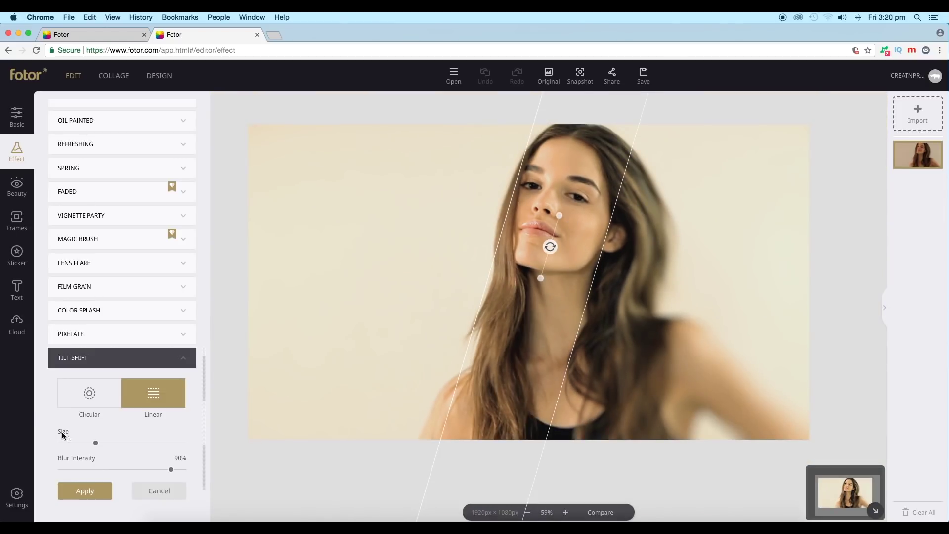
drag(96, 442, 100, 444)
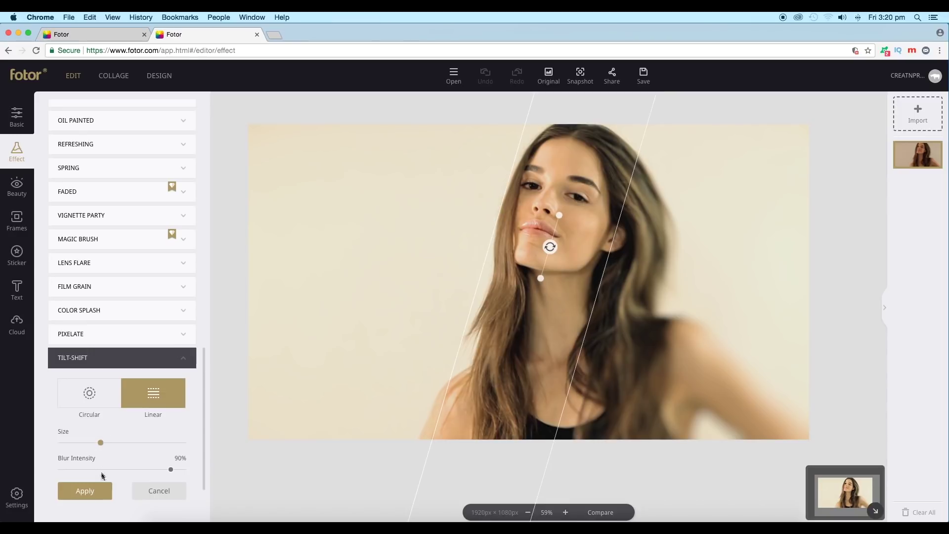
Set the tilt-shift blur intensity to 31%, check the preview up close, and apply the effect.
click(151, 470)
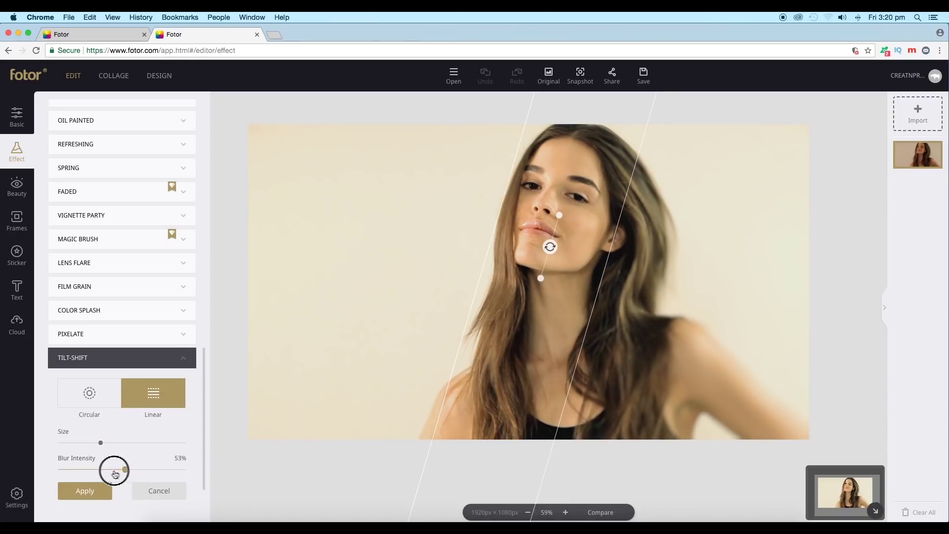
click(127, 472)
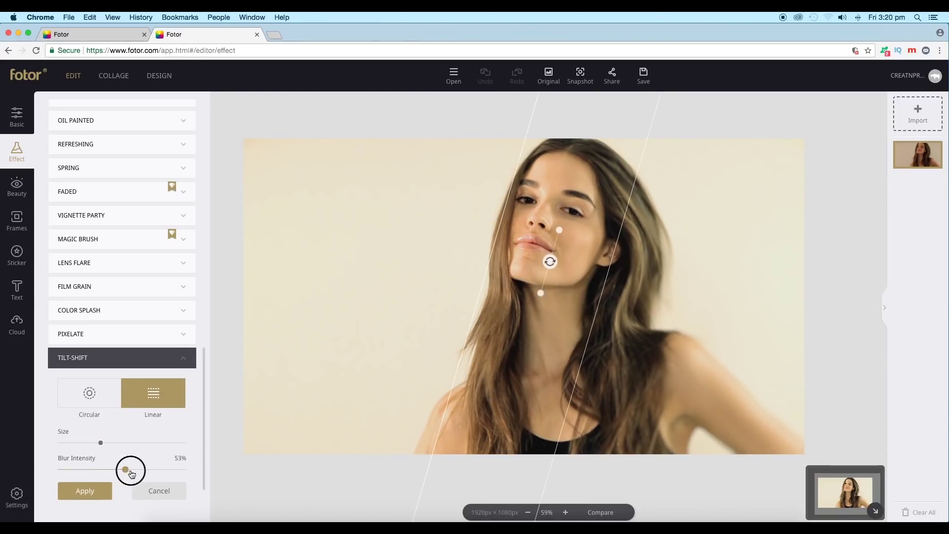
drag(156, 475, 110, 475)
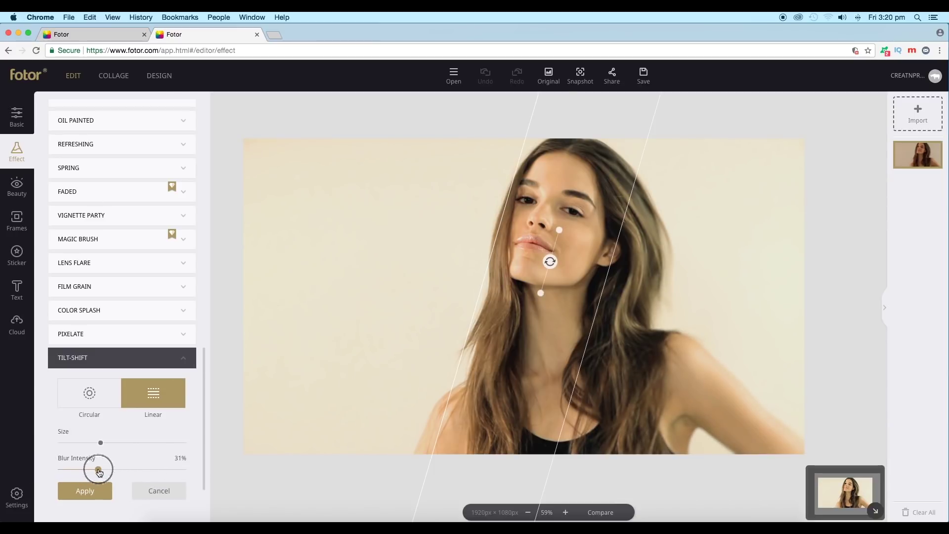
scroll(584, 365, down, 3)
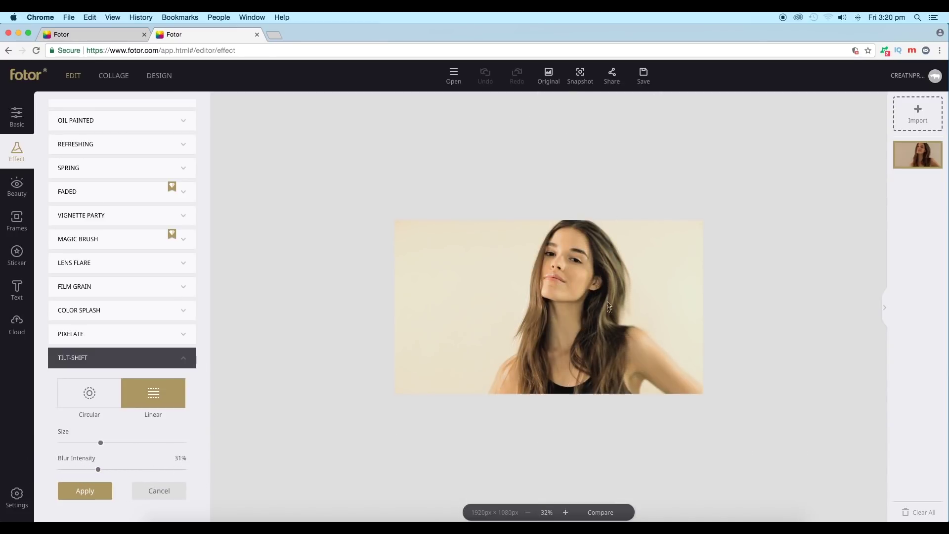
scroll(608, 303, up, 3)
scroll(528, 241, down, 4)
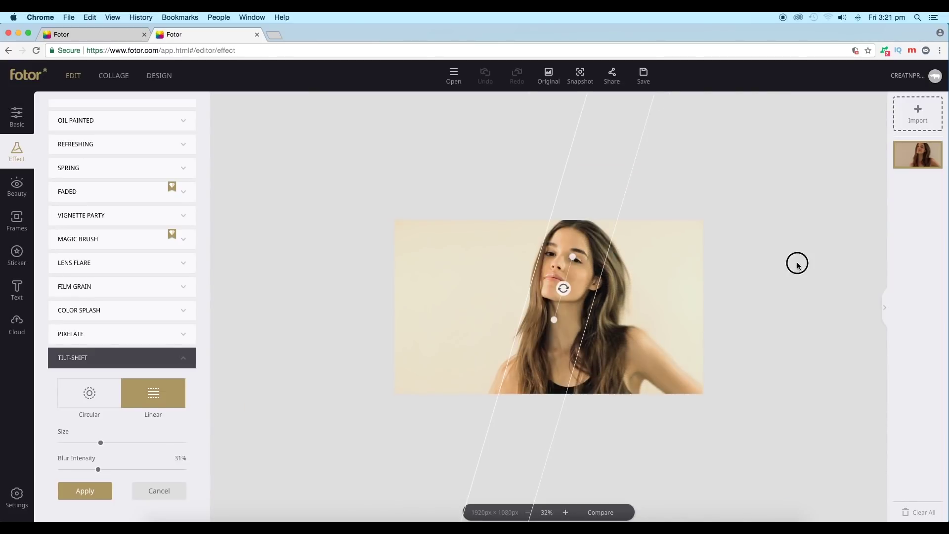
scroll(561, 230, up, 5)
scroll(700, 329, down, 2)
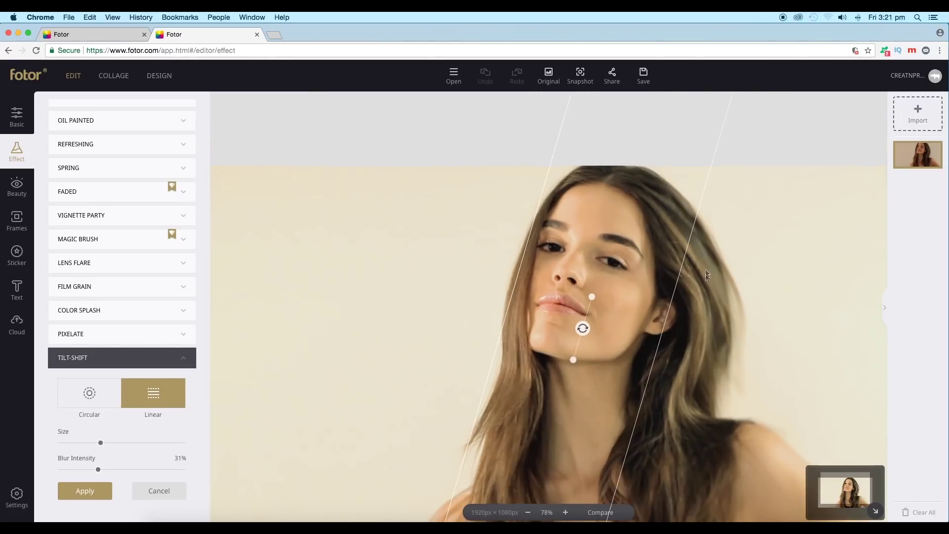
click(79, 490)
Compare the portrait with and without the tilt-shift blur by undoing and redoing it while examining the face and hair.
scroll(486, 318, down, 3)
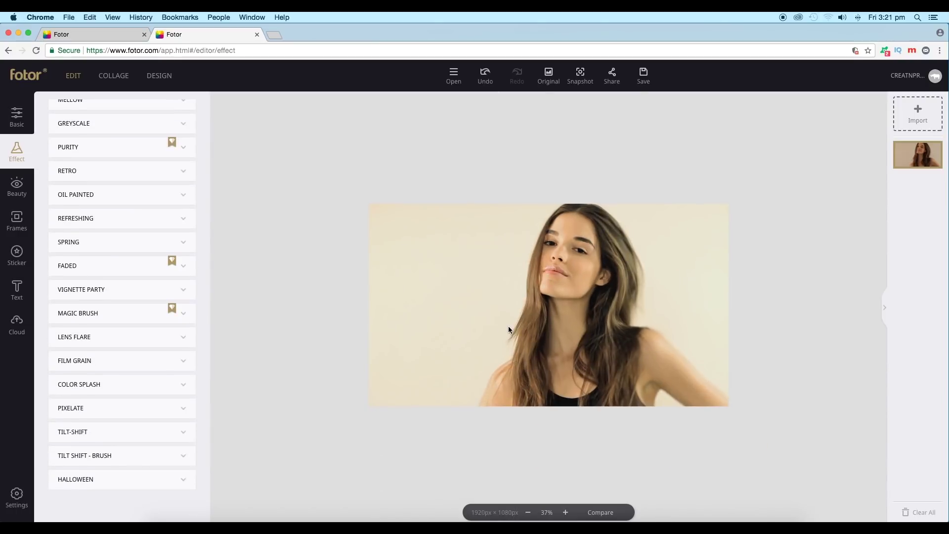
scroll(508, 325, up, 4)
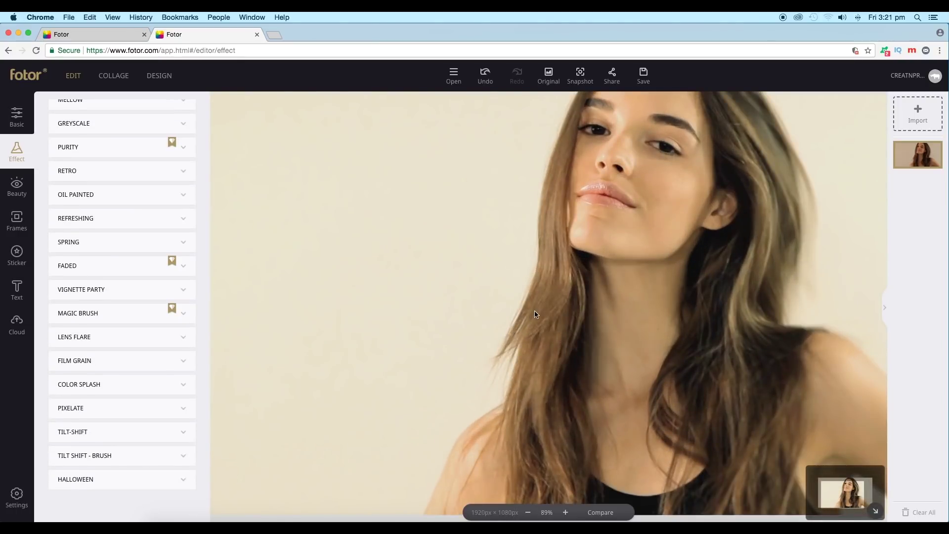
scroll(535, 314, down, 4)
click(486, 79)
scroll(658, 315, up, 4)
scroll(646, 307, down, 4)
scroll(607, 277, up, 5)
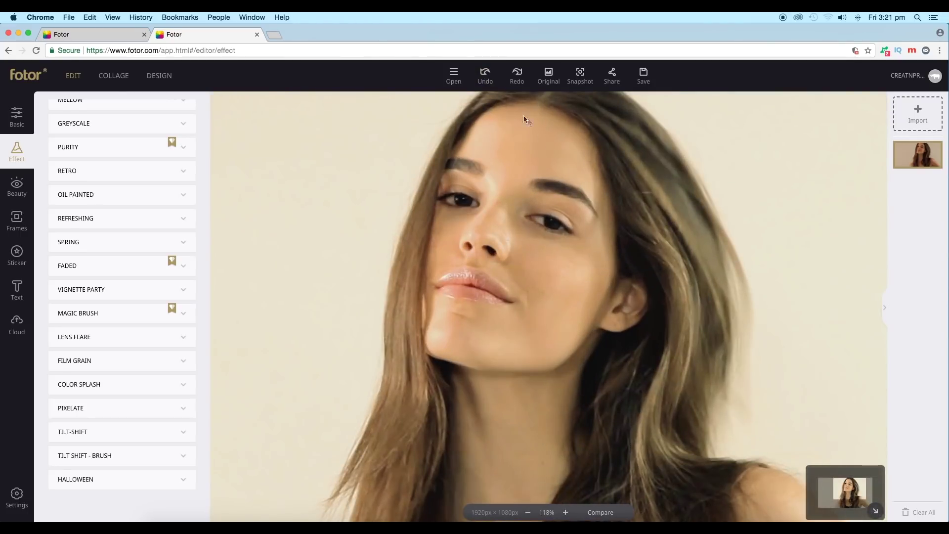
click(515, 84)
scroll(674, 210, down, 3)
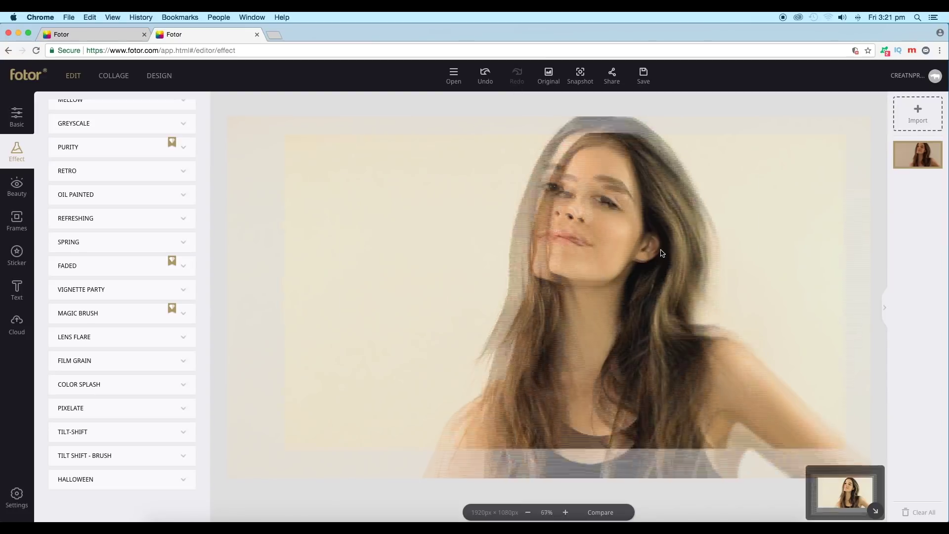
scroll(621, 269, up, 5)
scroll(618, 277, down, 3)
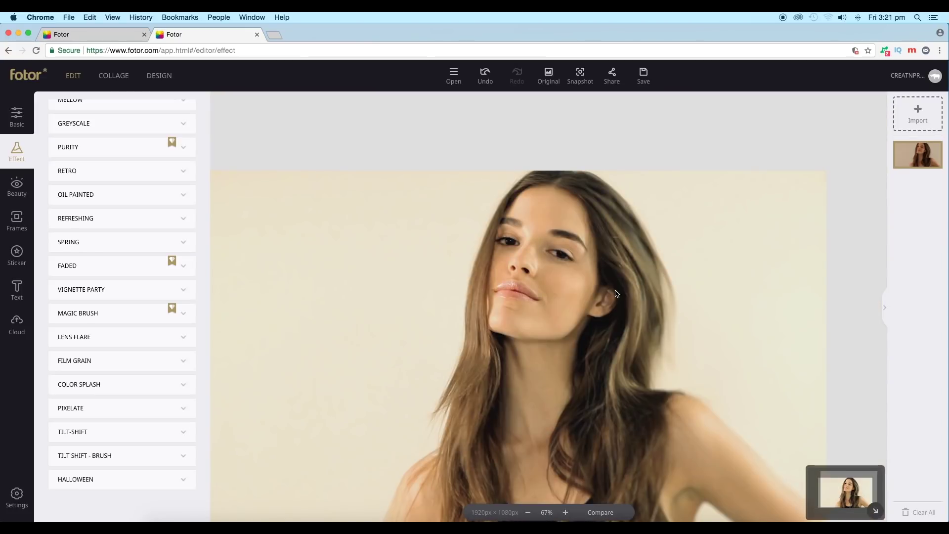
scroll(615, 293, down, 3)
scroll(616, 293, up, 2)
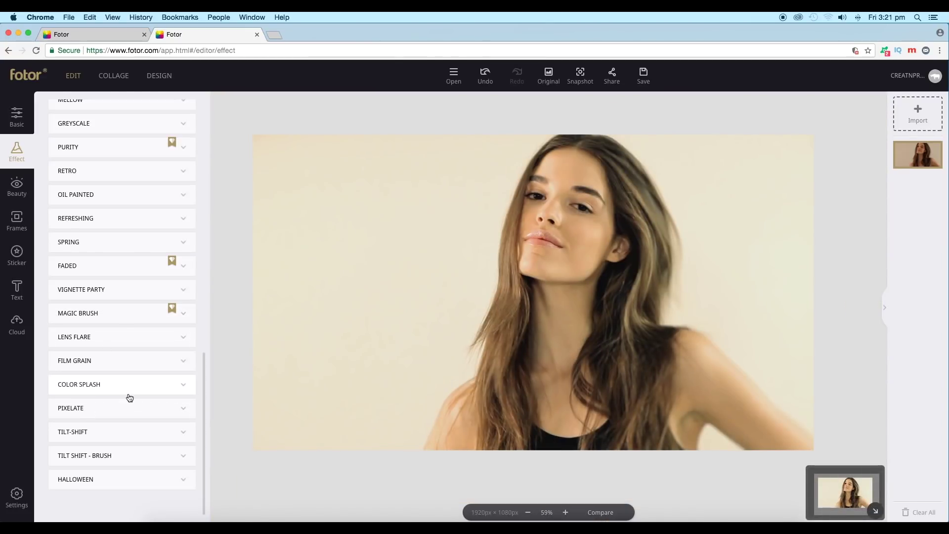
Try brushing the Pixelate effect over the woman at pixel size 35, reduce the pixel size to 5, and cancel the effect.
click(160, 412)
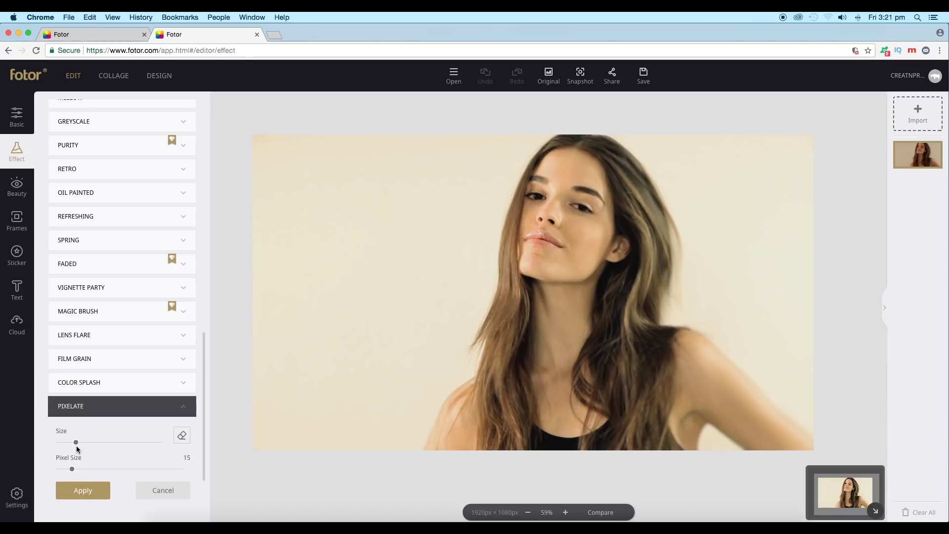
mouse_move(77, 445)
mouse_down()
mouse_move(93, 445)
mouse_move(98, 468)
mouse_up()
mouse_move(608, 164)
mouse_down()
mouse_move(550, 266)
mouse_move(506, 314)
mouse_move(487, 321)
mouse_move(566, 162)
mouse_move(609, 191)
mouse_move(659, 367)
mouse_move(650, 282)
mouse_move(577, 365)
mouse_move(624, 231)
mouse_move(572, 318)
mouse_move(424, 440)
mouse_up()
mouse_move(546, 392)
mouse_down()
mouse_move(652, 386)
mouse_move(700, 460)
mouse_up()
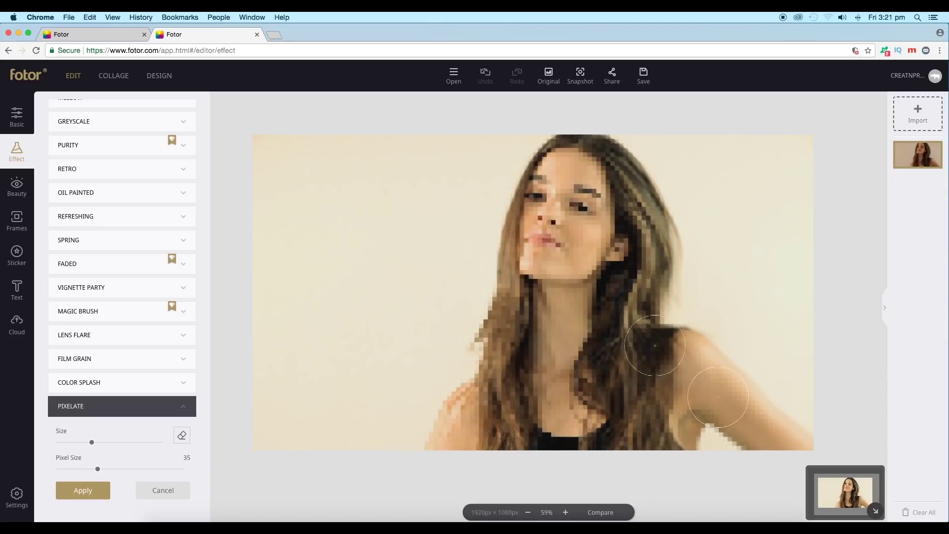
drag(647, 234, 633, 341)
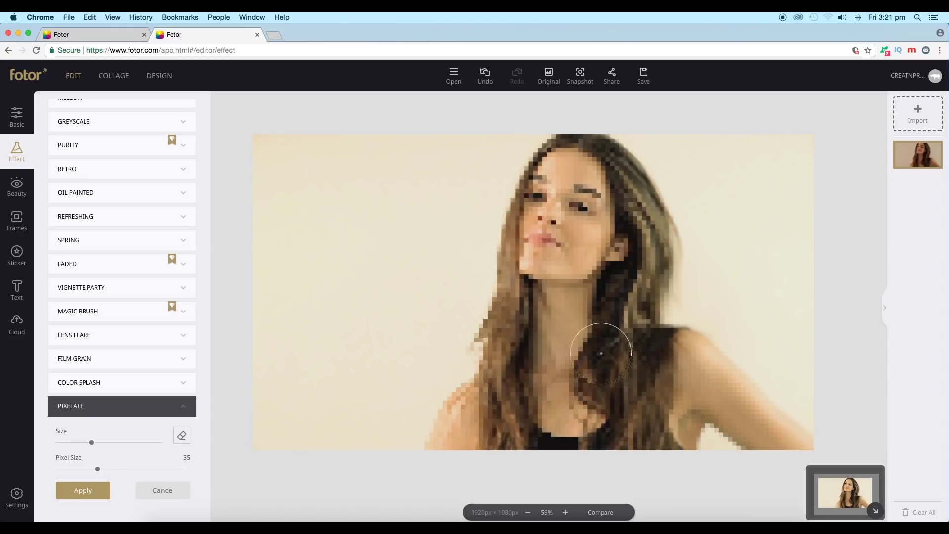
drag(99, 468, 51, 474)
click(163, 490)
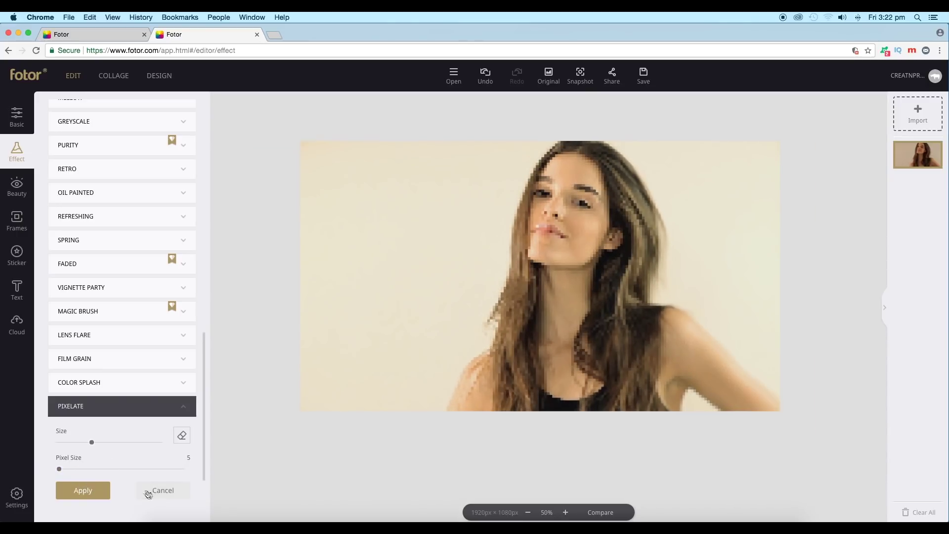
Try Film Grain at 46% intensity and 0% roughness, examine the grain up close, and cancel the effect.
click(179, 384)
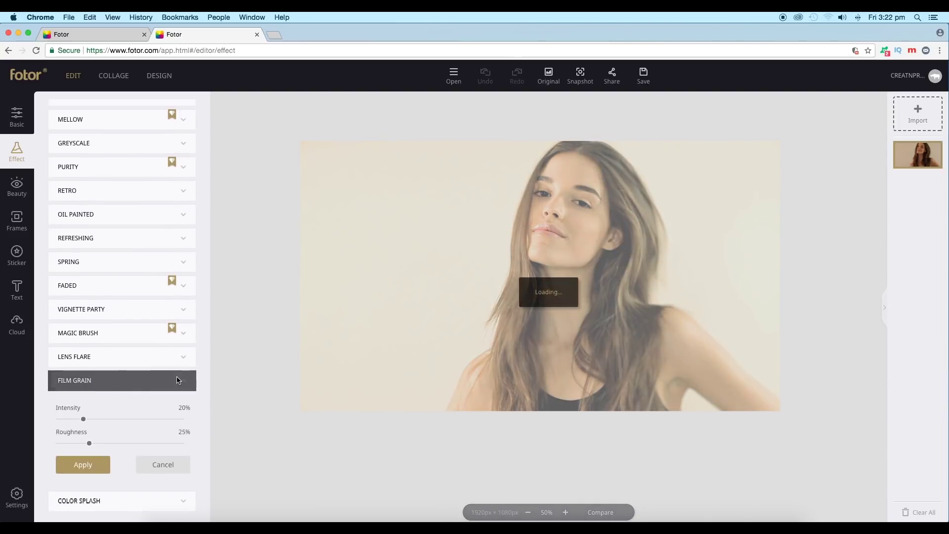
scroll(439, 302, up, 3)
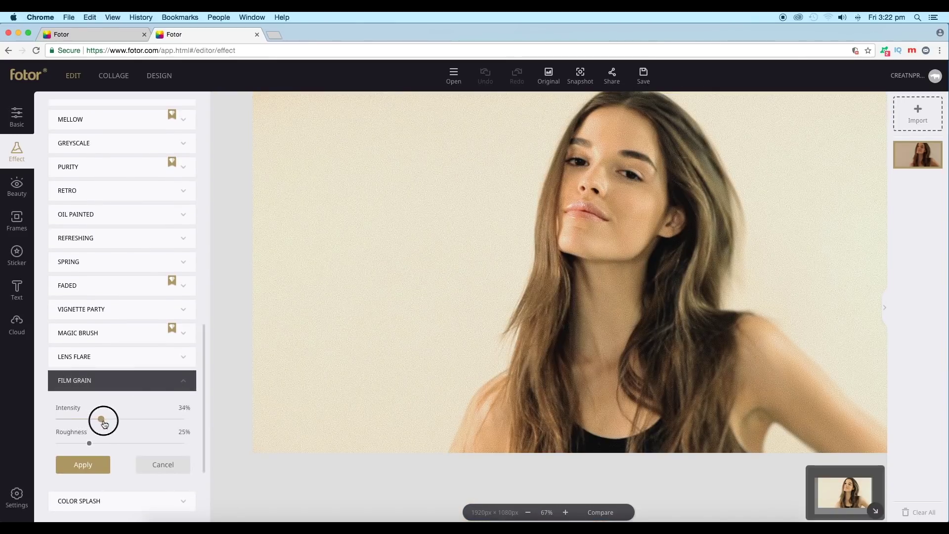
drag(114, 420, 66, 445)
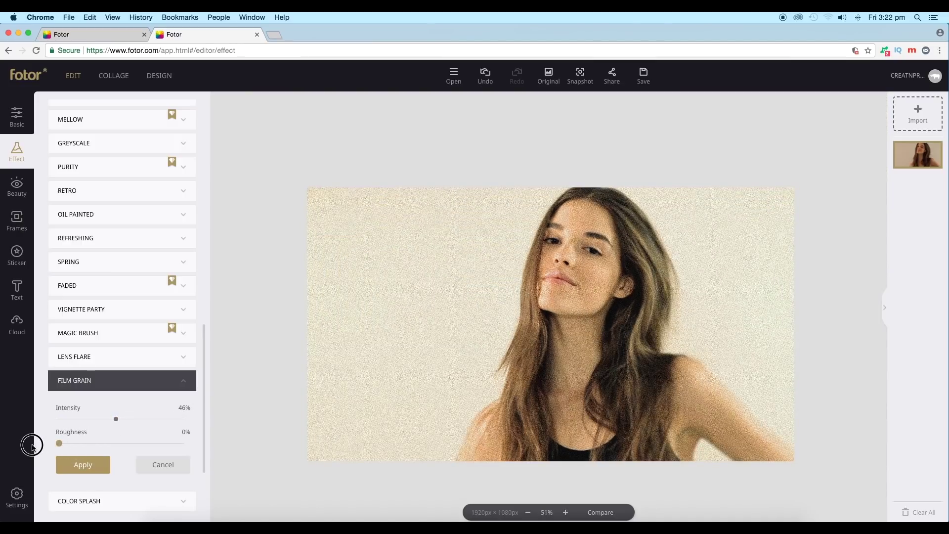
drag(76, 441, 213, 446)
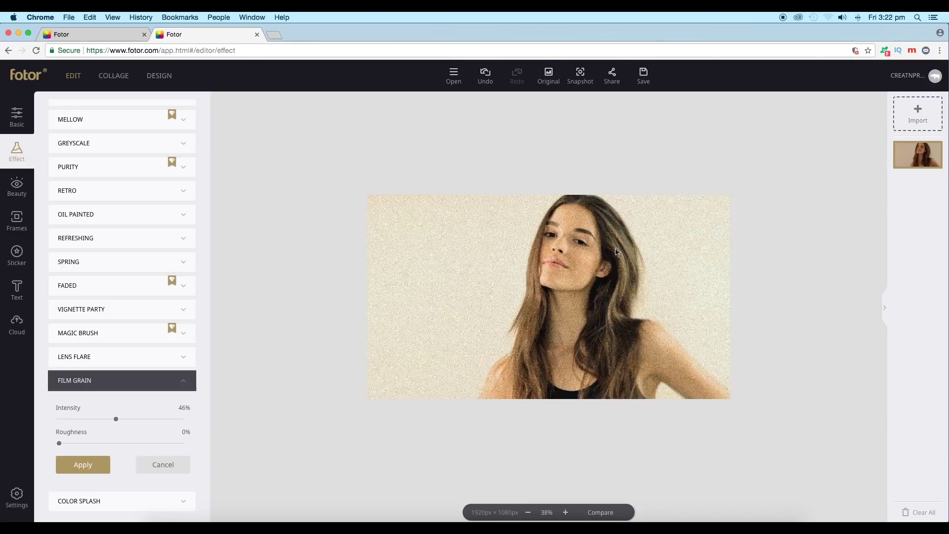
scroll(580, 274, up, 3)
scroll(581, 273, down, 5)
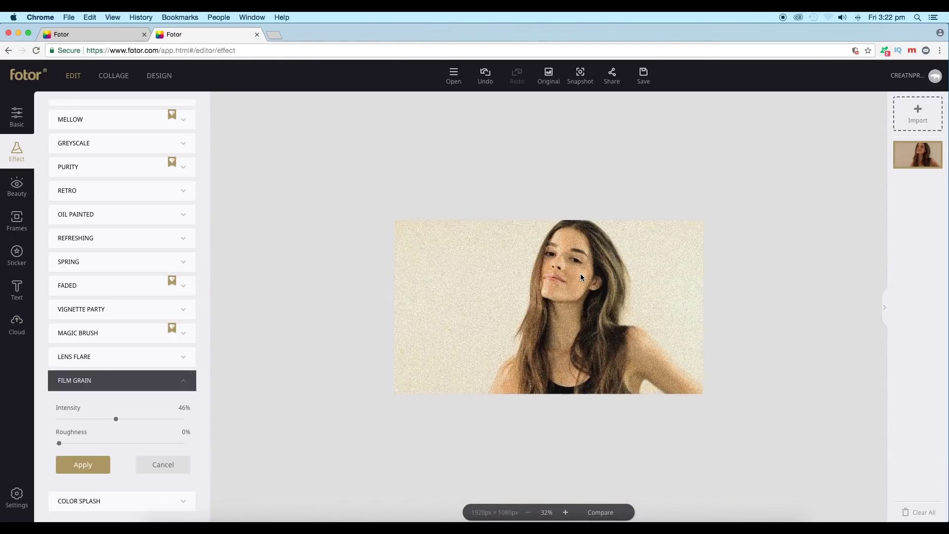
scroll(580, 274, up, 5)
scroll(582, 266, down, 4)
scroll(583, 266, up, 2)
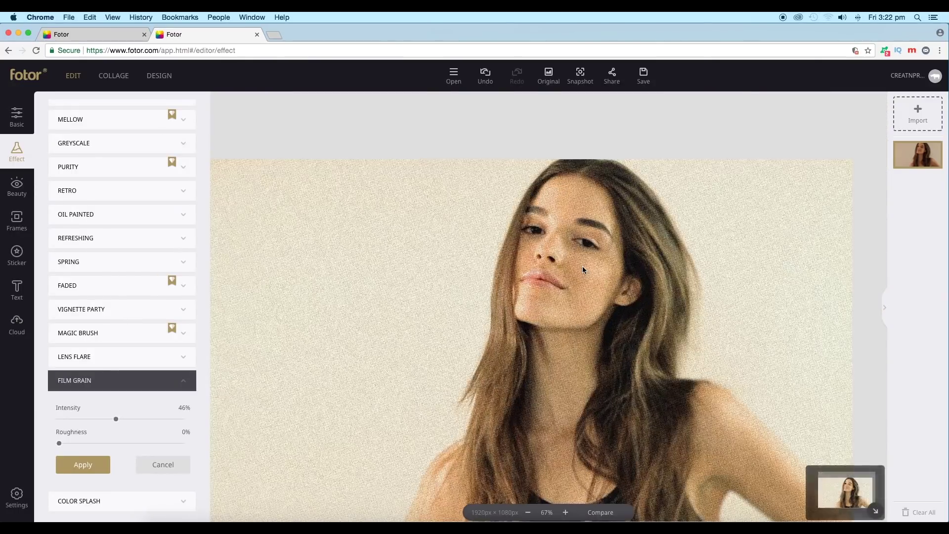
scroll(627, 279, down, 4)
scroll(627, 280, up, 3)
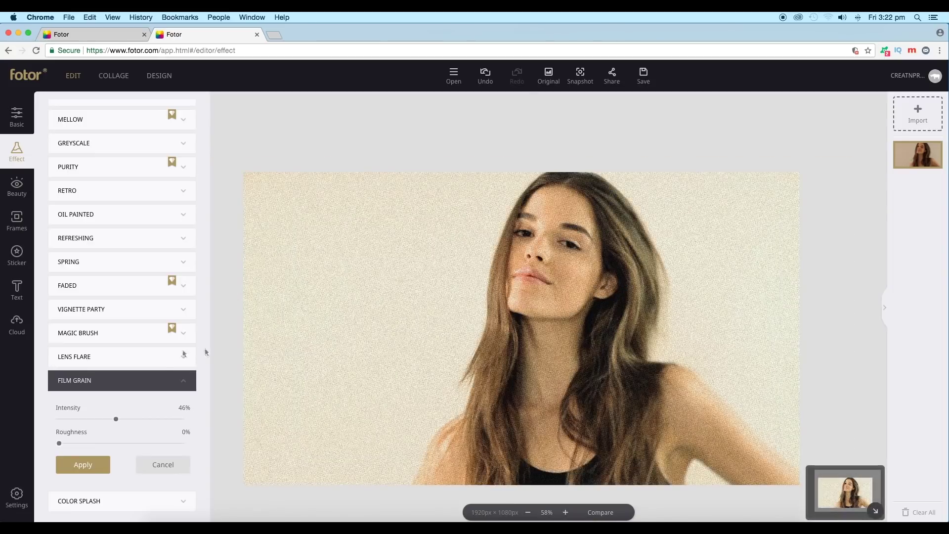
click(152, 463)
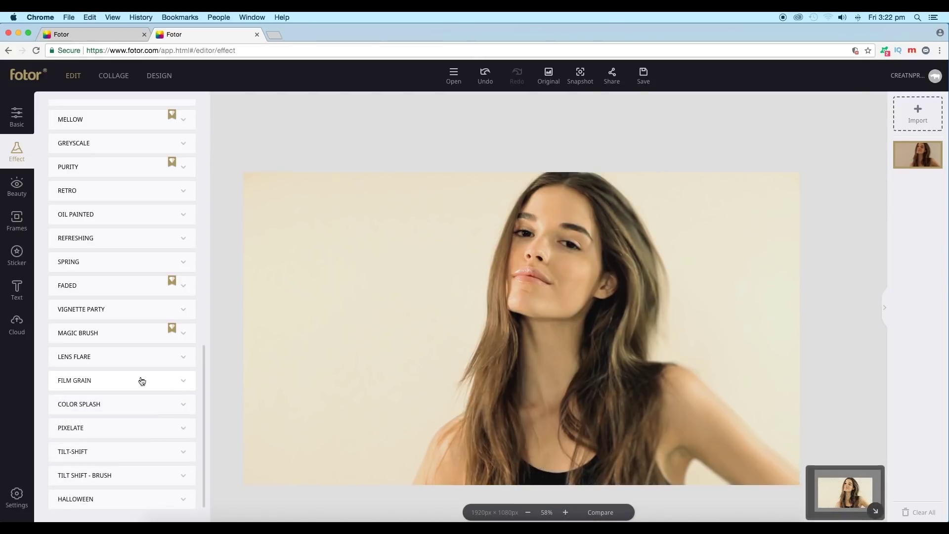
Try the Golden Hour lens flare on the portrait and move its centre over beside the woman's head.
click(182, 358)
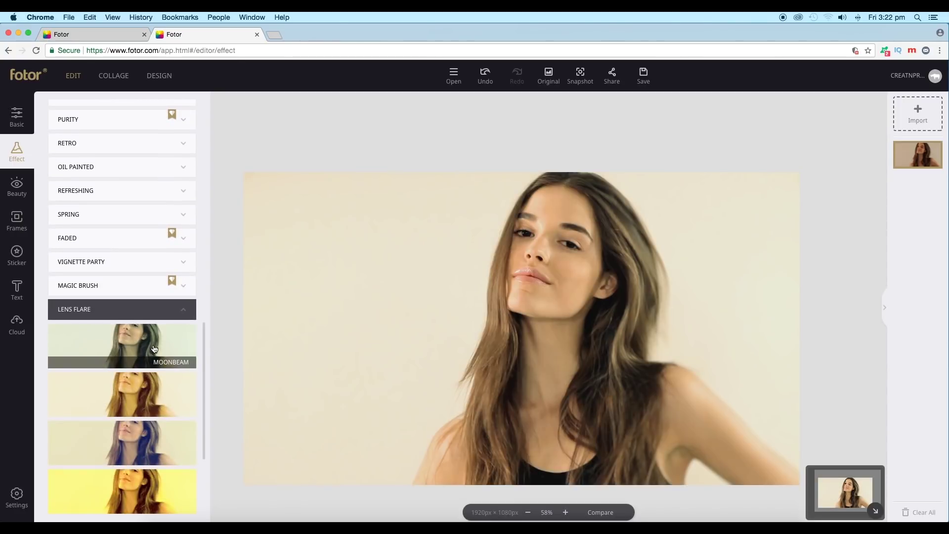
click(139, 388)
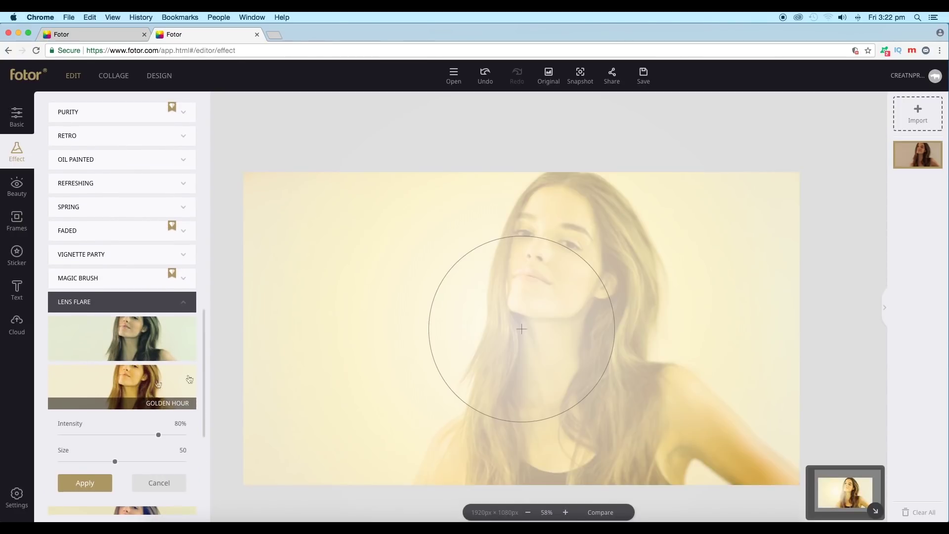
drag(520, 348, 646, 295)
scroll(144, 411, down, 5)
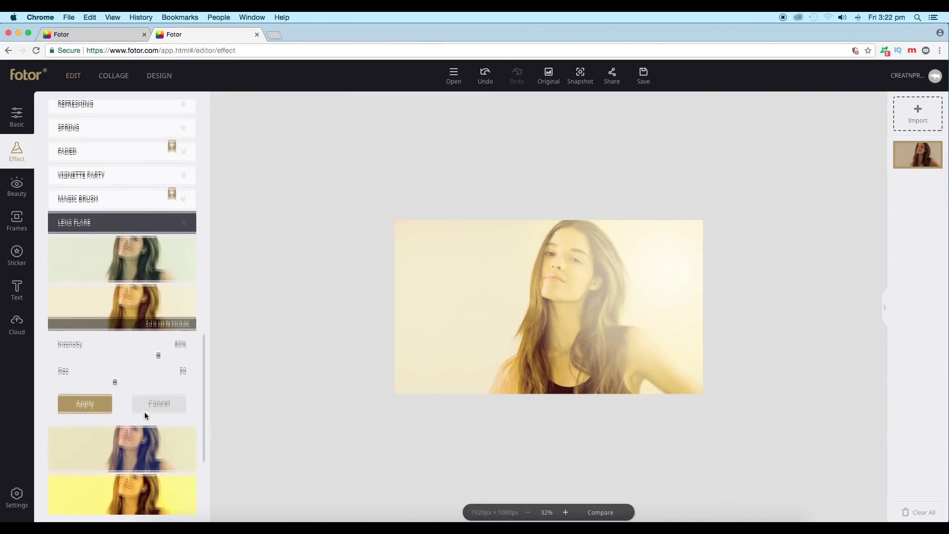
Place the Diana lens flare at the photo's upper-right edge with 30% intensity and size 66, and apply it.
click(145, 388)
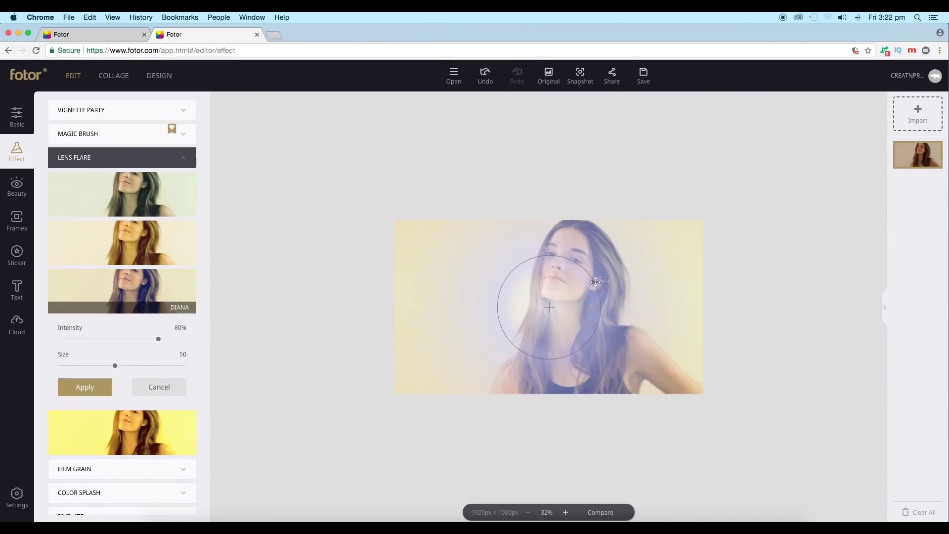
drag(533, 305, 421, 277)
drag(158, 339, 112, 366)
drag(442, 280, 726, 248)
drag(117, 368, 140, 366)
drag(105, 339, 100, 340)
mouse_move(135, 372)
mouse_down()
mouse_move(117, 360)
mouse_move(138, 364)
mouse_up()
scroll(513, 322, up, 3)
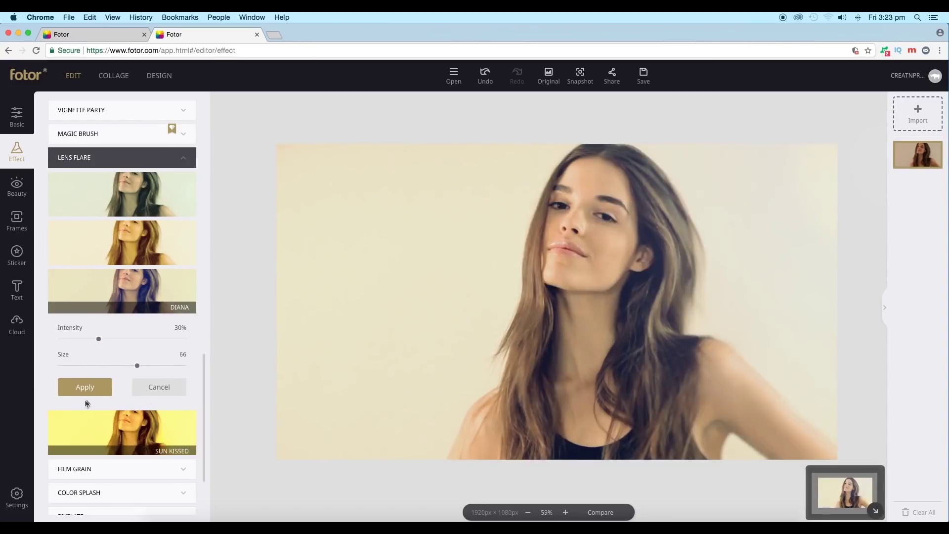
click(84, 386)
Examine the applied lens flare on the whole portrait and close up around the face and hair.
scroll(600, 322, down, 2)
scroll(687, 258, down, 1)
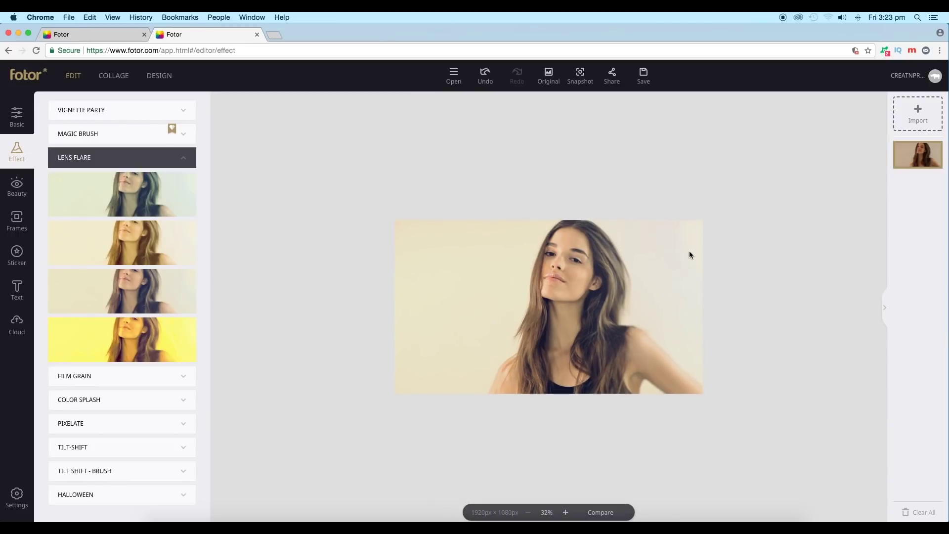
scroll(616, 286, up, 3)
scroll(692, 247, down, 3)
scroll(657, 288, up, 3)
scroll(658, 288, down, 3)
scroll(657, 289, up, 3)
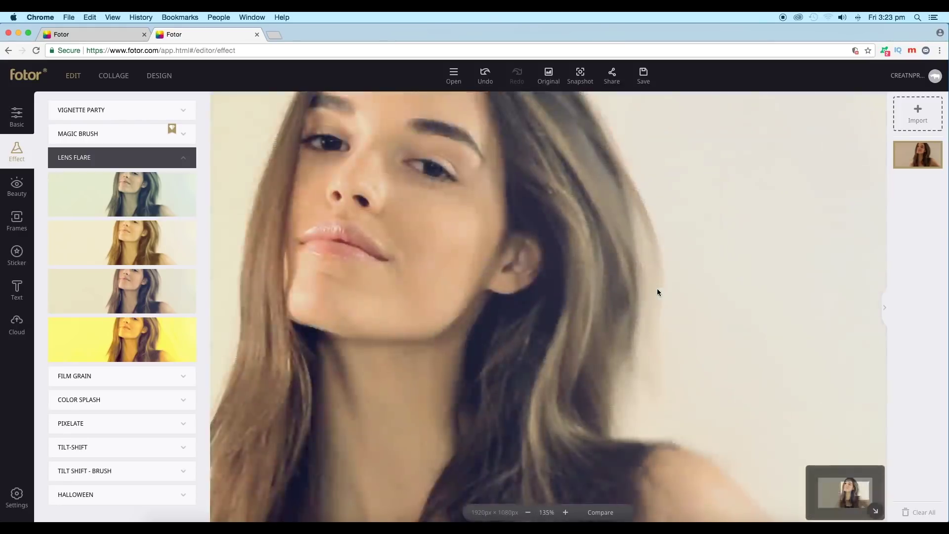
scroll(658, 288, down, 2)
scroll(183, 161, up, 5)
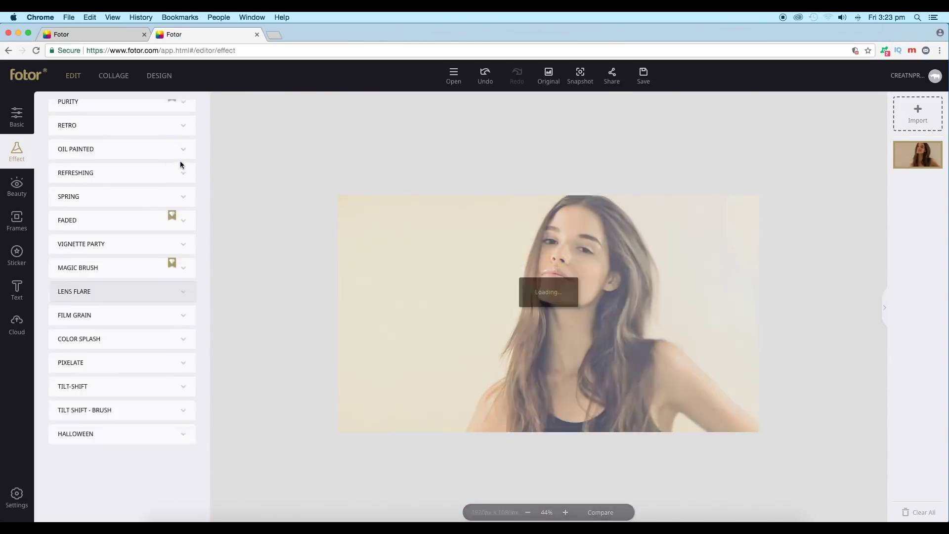
Try the Lead Color Splash effect, brushing color back over the woman at 100% intensity and checking the face up close.
click(123, 312)
click(140, 424)
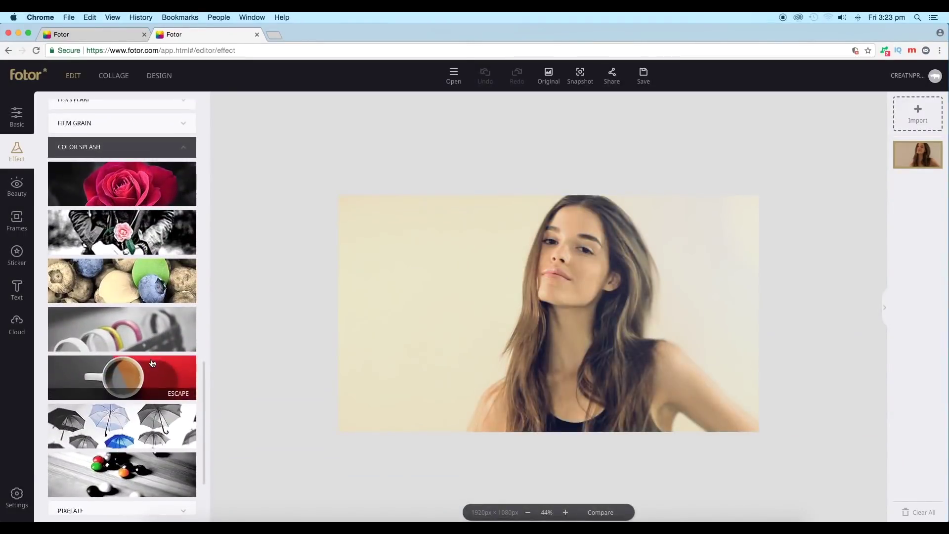
scroll(152, 362, up, 1)
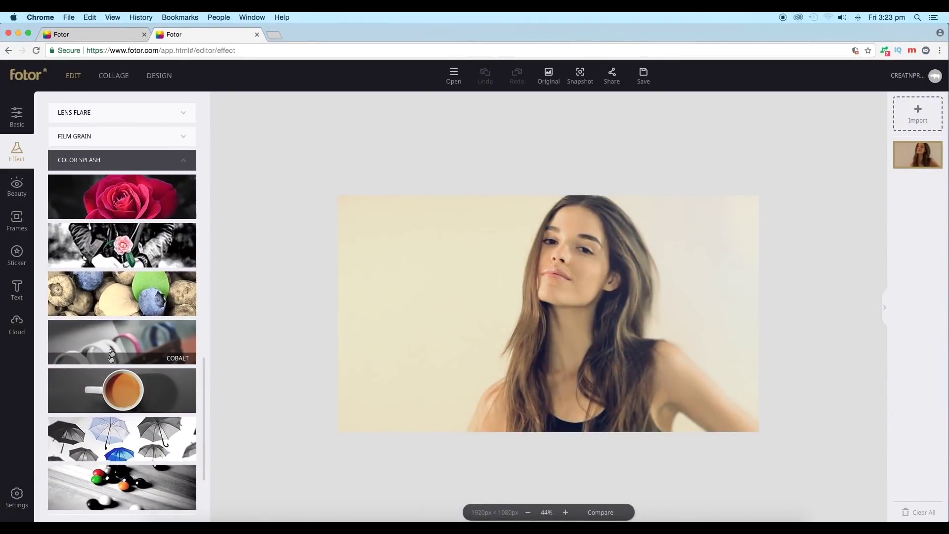
scroll(114, 341, down, 1)
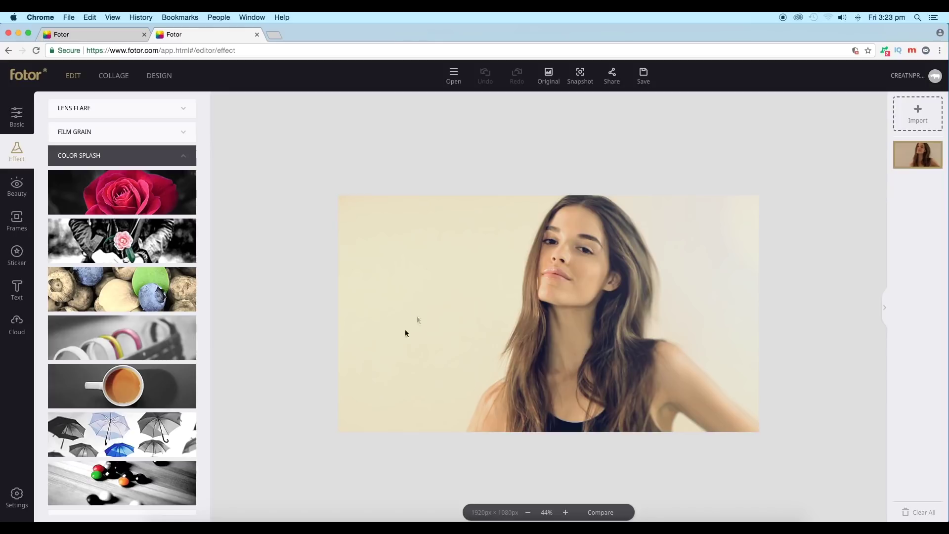
scroll(132, 371, down, 2)
click(131, 376)
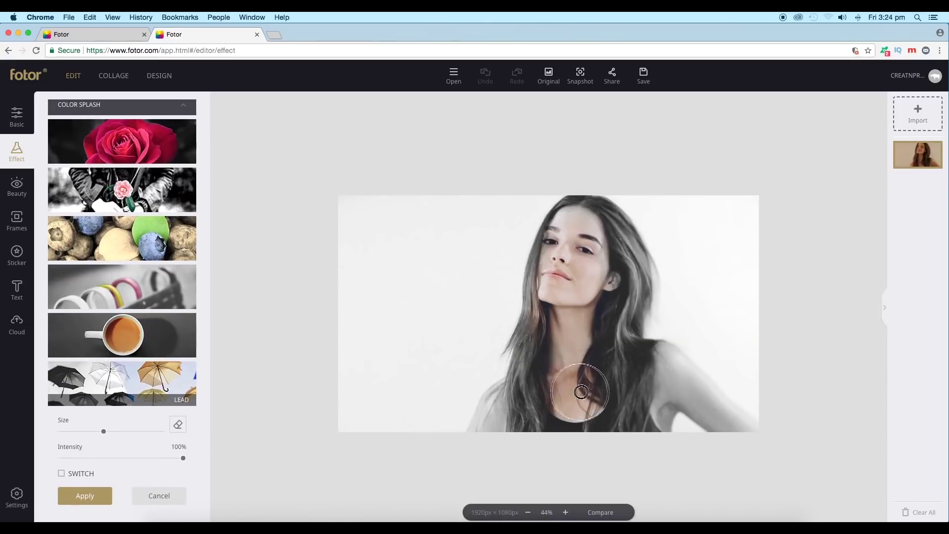
mouse_move(492, 430)
mouse_down()
mouse_move(567, 366)
mouse_move(571, 256)
mouse_move(599, 232)
mouse_move(618, 263)
mouse_move(618, 358)
mouse_move(688, 412)
mouse_up()
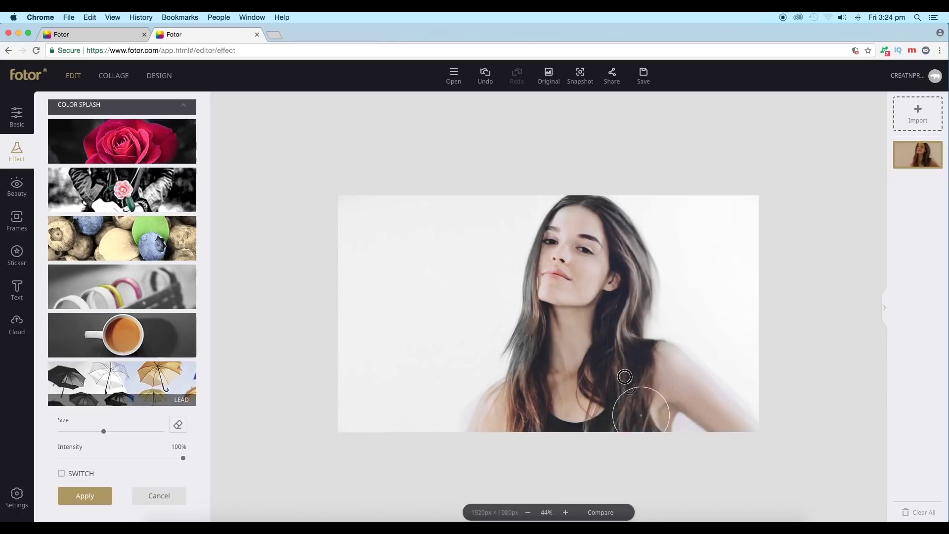
scroll(616, 298, down, 2)
scroll(577, 321, up, 3)
scroll(567, 285, down, 2)
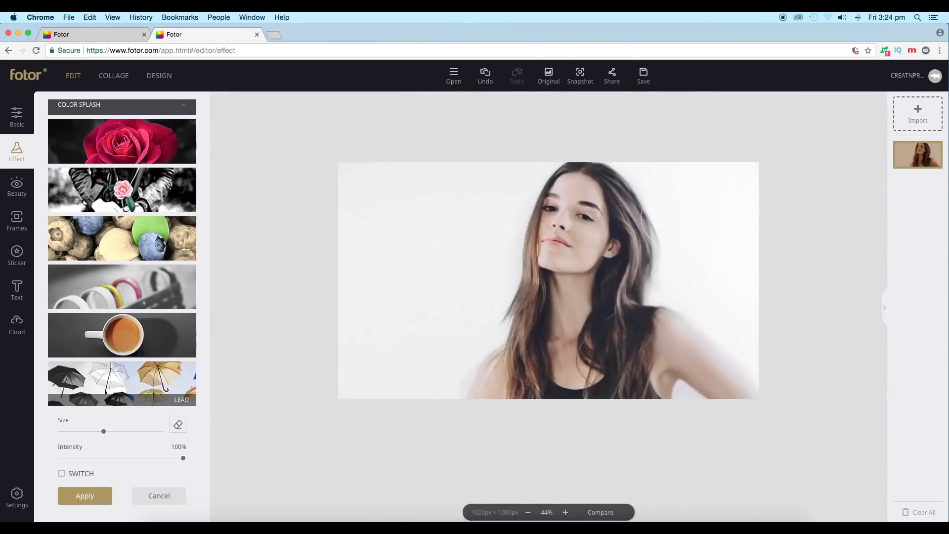
scroll(603, 254, up, 5)
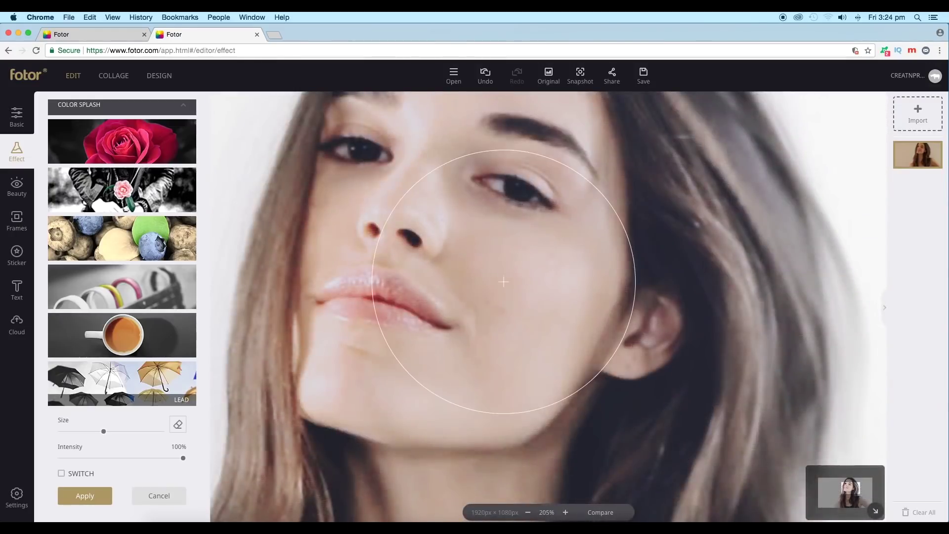
scroll(488, 278, down, 6)
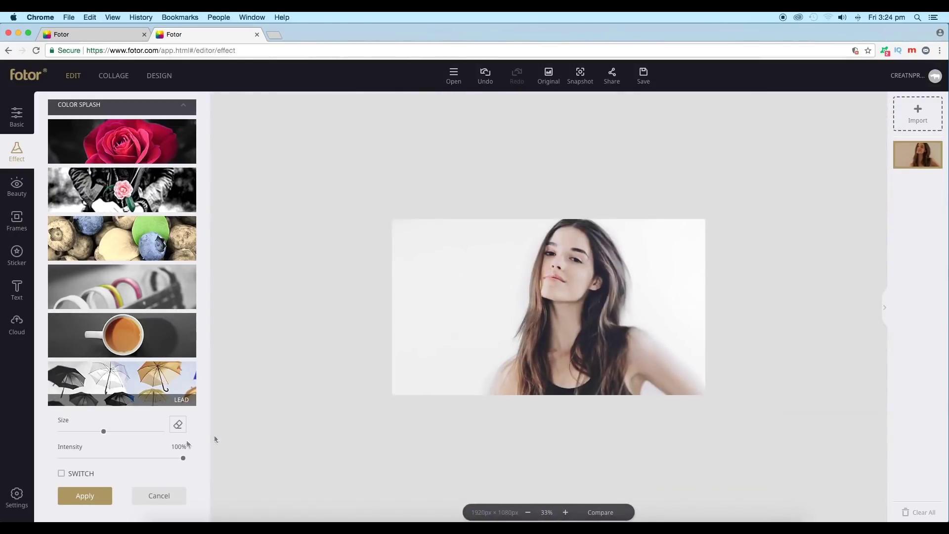
Try switching the colored and grey areas of the Lead effect, switch them back, and cancel the effect.
click(75, 473)
scroll(561, 319, up, 1)
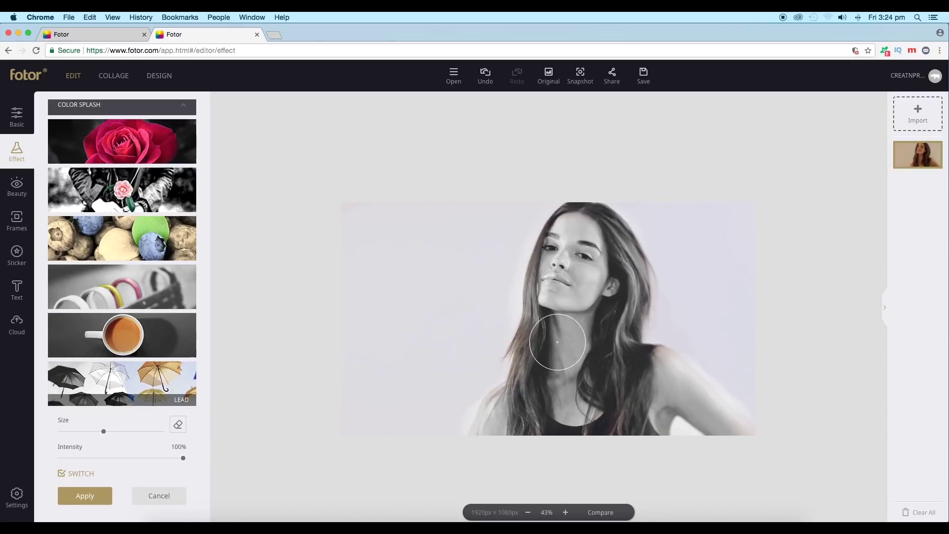
click(63, 473)
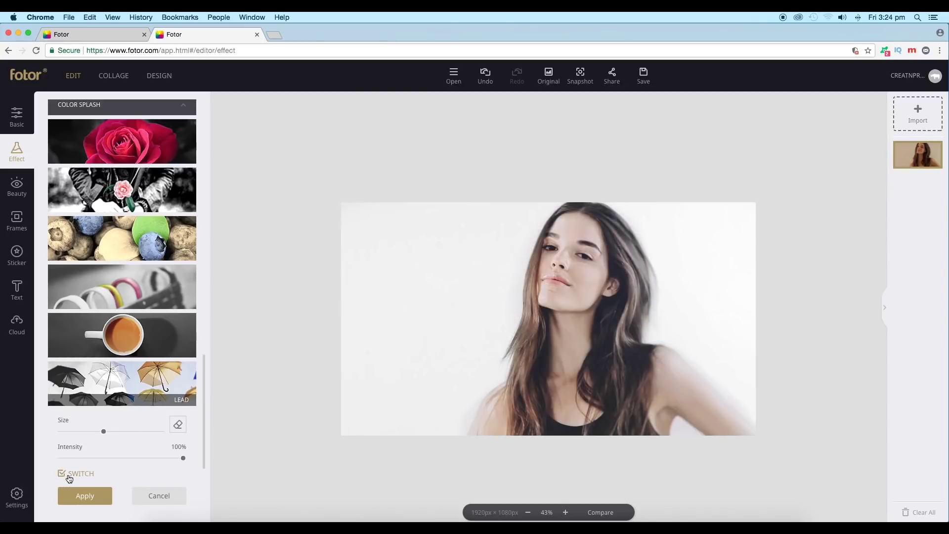
click(151, 495)
scroll(155, 366, up, 1)
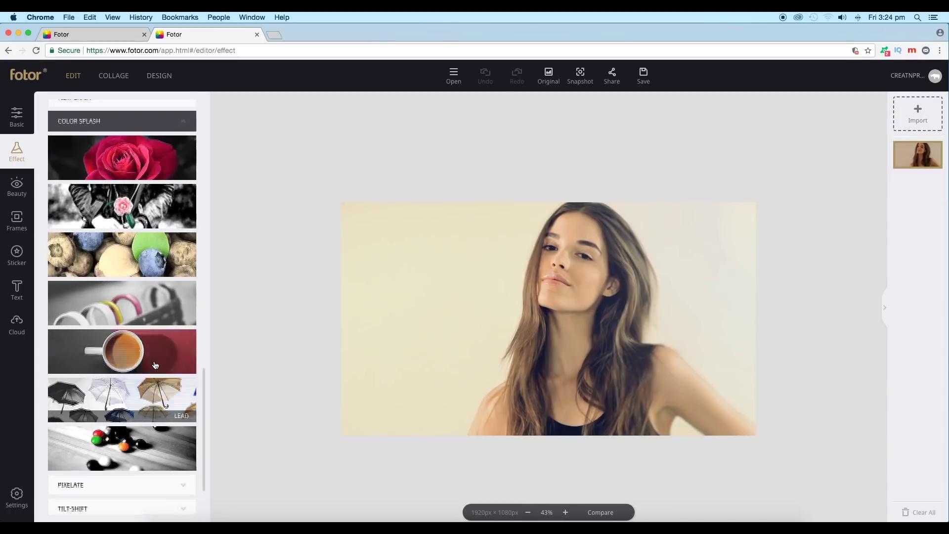
Try the Tarnished Color Splash effect, brushing color into the hair strand beside the face with a reduced brush size.
click(104, 458)
scroll(122, 342, up, 1)
scroll(509, 270, up, 1)
scroll(601, 272, up, 3)
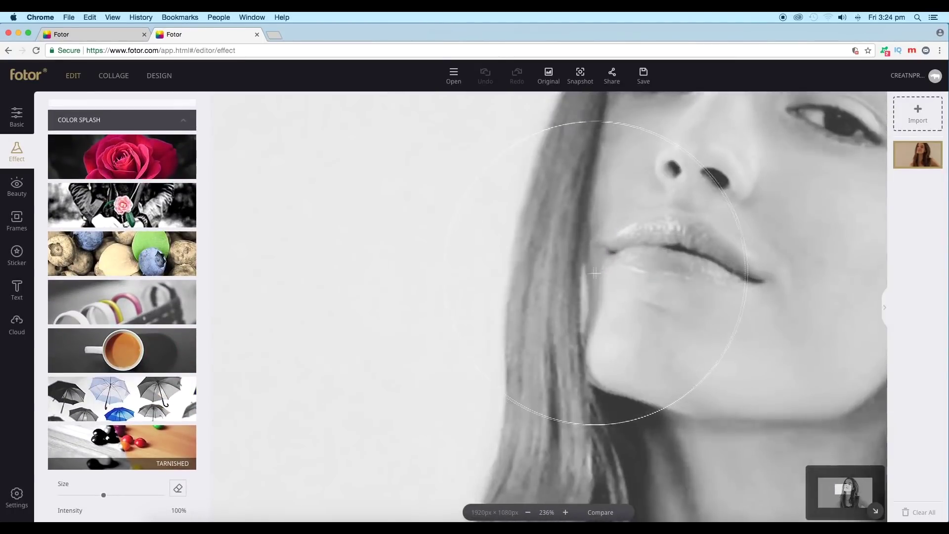
scroll(105, 452, down, 2)
drag(102, 445, 63, 445)
mouse_move(554, 318)
mouse_down()
mouse_move(569, 249)
mouse_move(546, 388)
mouse_move(542, 194)
mouse_move(565, 139)
mouse_move(554, 244)
mouse_move(563, 212)
mouse_move(529, 370)
mouse_move(528, 272)
mouse_move(523, 378)
mouse_up()
scroll(524, 396, down, 5)
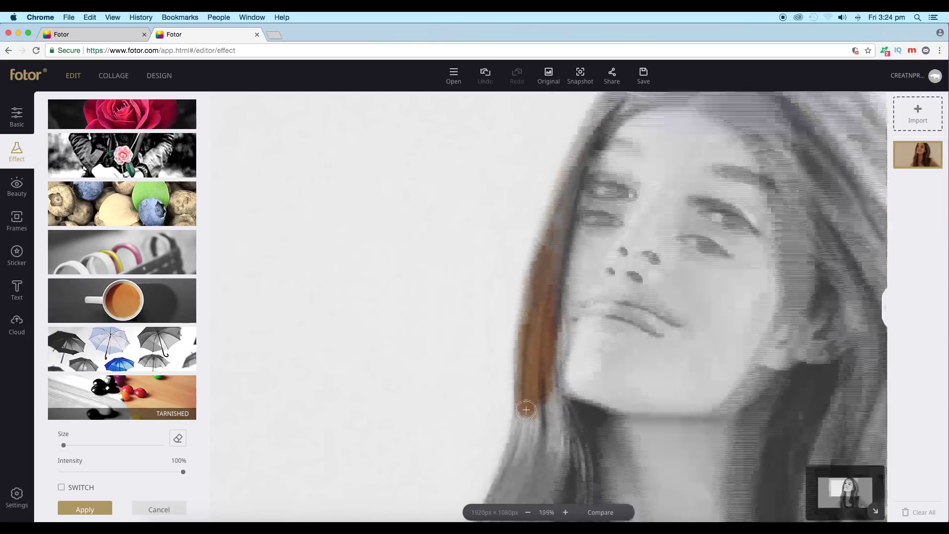
scroll(534, 402, up, 4)
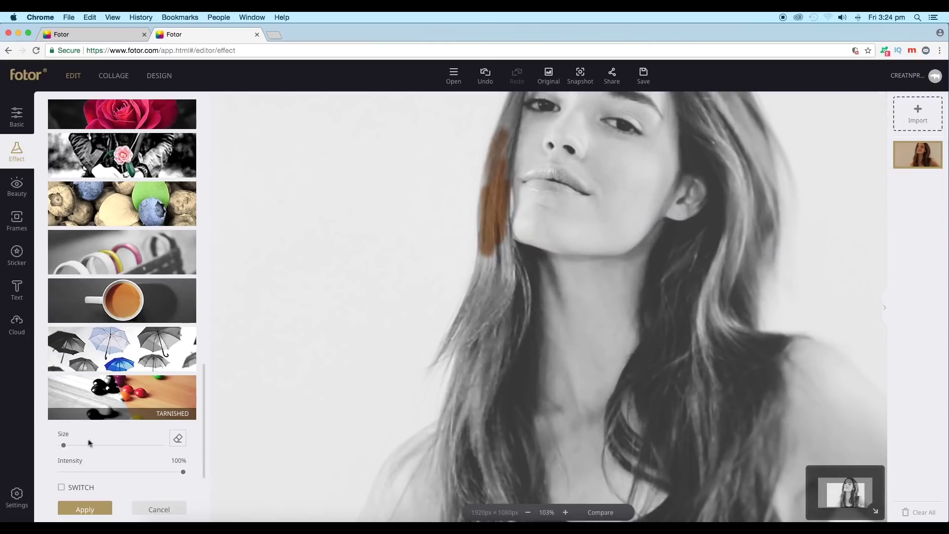
Try a slightly larger brush to paint the Tarnished color over the woman's hair, face and neck at 100% intensity.
drag(73, 447, 75, 445)
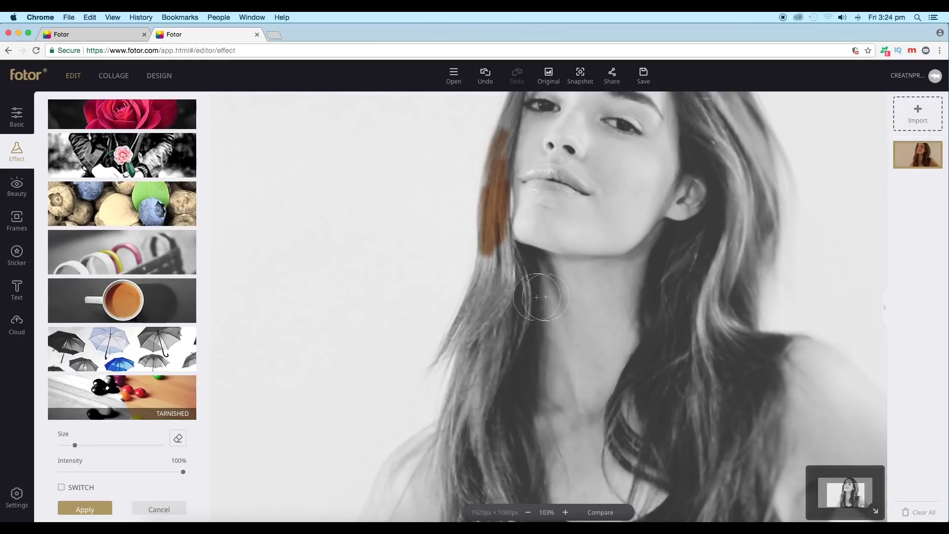
mouse_move(503, 267)
mouse_down()
mouse_move(474, 416)
mouse_move(478, 484)
mouse_move(483, 406)
mouse_move(512, 281)
mouse_move(507, 256)
mouse_move(463, 330)
mouse_move(500, 211)
mouse_move(538, 160)
mouse_move(527, 195)
mouse_move(542, 276)
mouse_move(600, 208)
mouse_move(622, 236)
mouse_move(604, 206)
mouse_move(569, 181)
mouse_move(530, 225)
mouse_move(527, 186)
mouse_move(527, 275)
mouse_up()
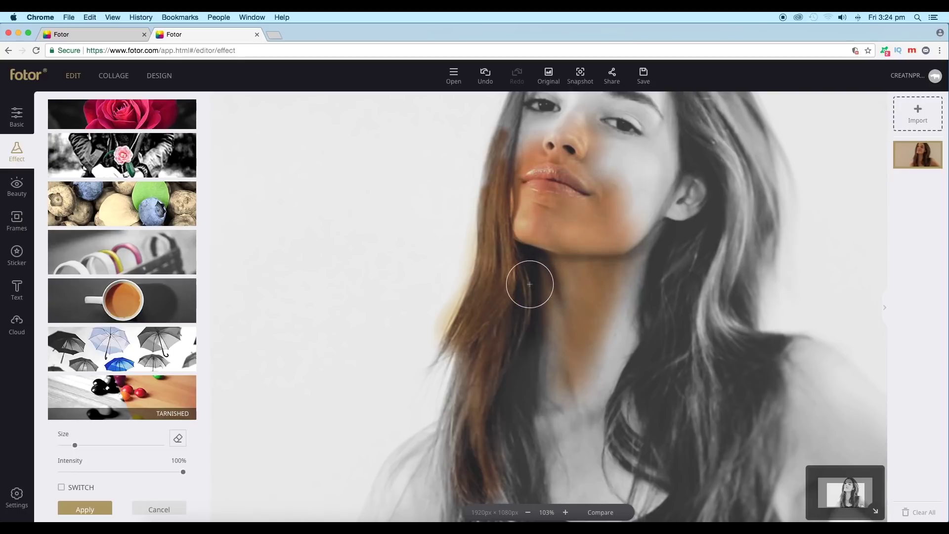
scroll(572, 247, down, 5)
mouse_move(572, 247)
mouse_down()
mouse_move(573, 312)
mouse_move(581, 244)
mouse_move(594, 261)
mouse_move(589, 353)
mouse_move(572, 374)
mouse_move(546, 370)
mouse_up()
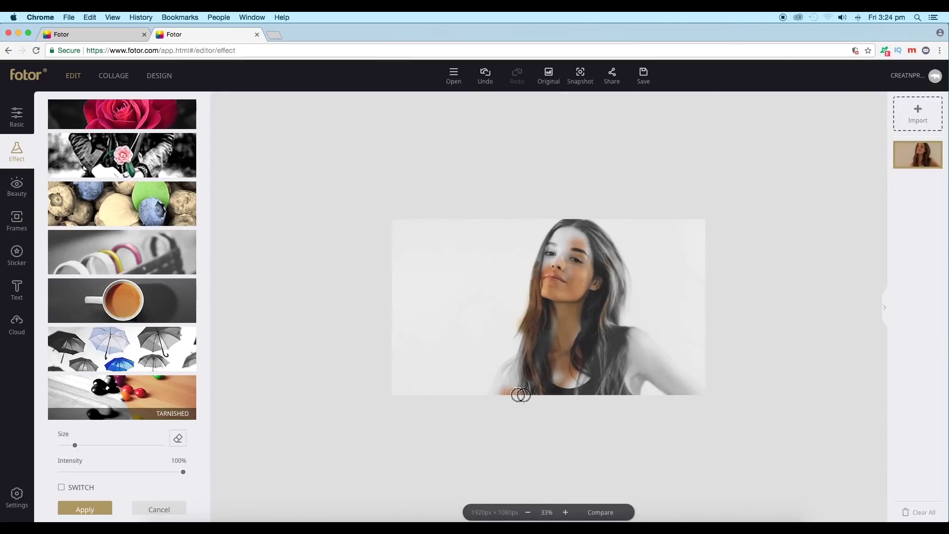
drag(126, 475, 193, 473)
scroll(554, 271, up, 2)
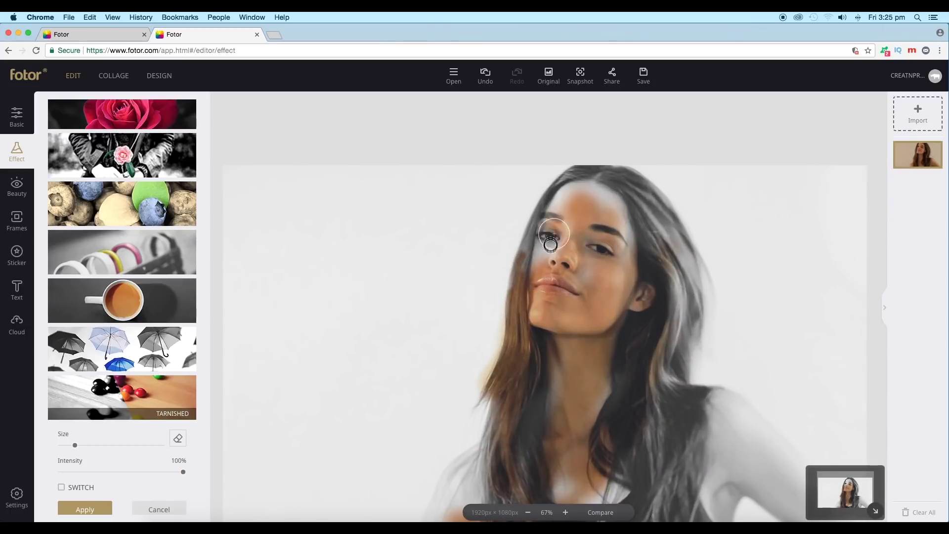
scroll(657, 339, down, 1)
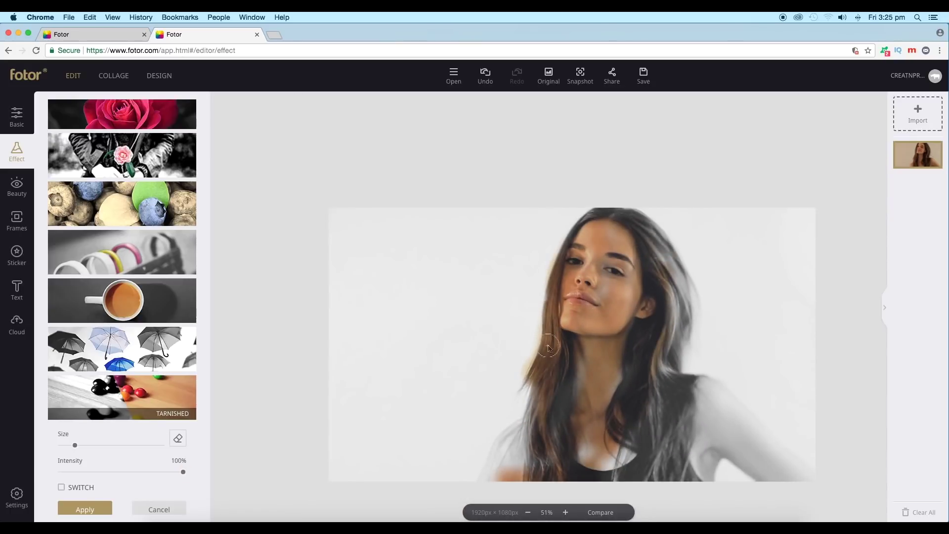
Try a smaller brush to paint the Tarnished color into the hair strands behind the ear.
scroll(549, 348, up, 5)
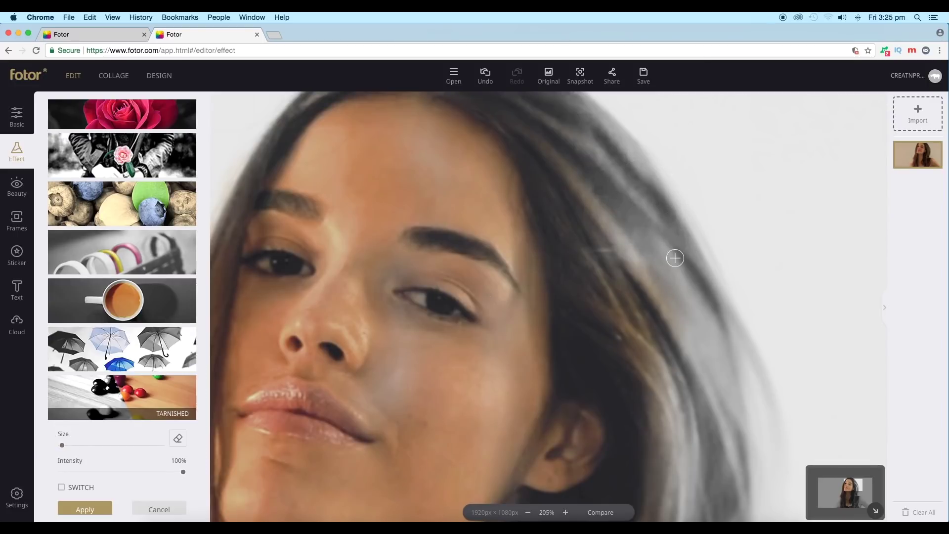
scroll(658, 348, down, 2)
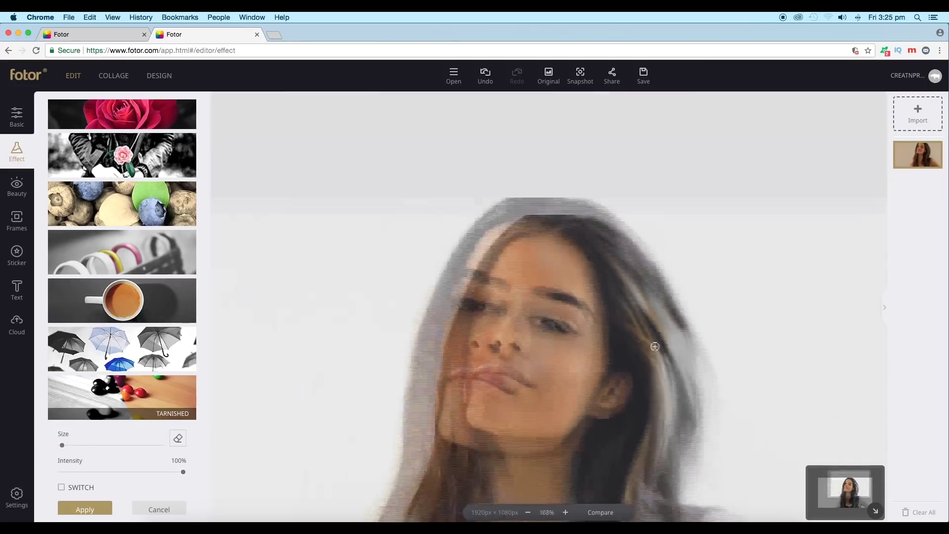
scroll(655, 346, down, 2)
scroll(606, 344, up, 2)
scroll(622, 345, down, 2)
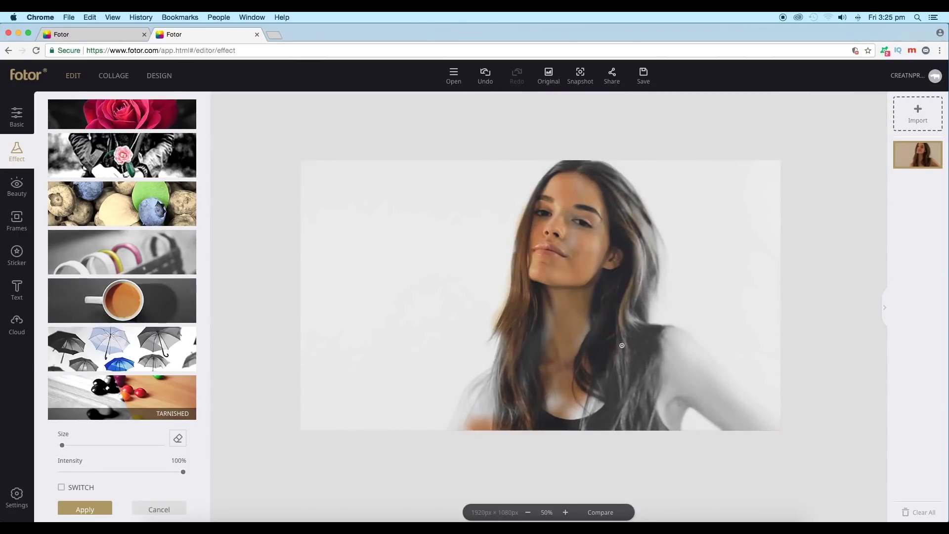
Look through the Color Splash presets, close the effect and discard its unapplied changes.
scroll(119, 240, up, 3)
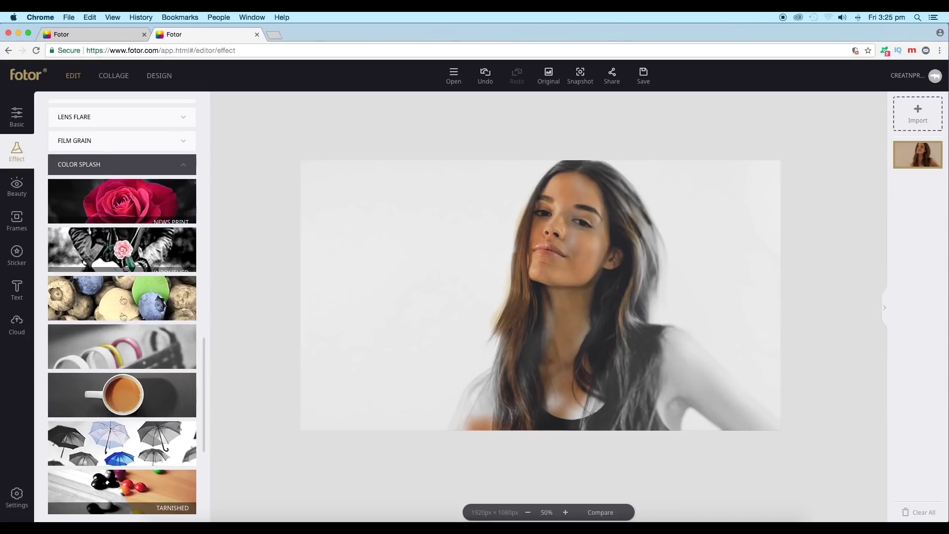
scroll(130, 429, down, 2)
scroll(131, 430, down, 3)
scroll(130, 430, up, 6)
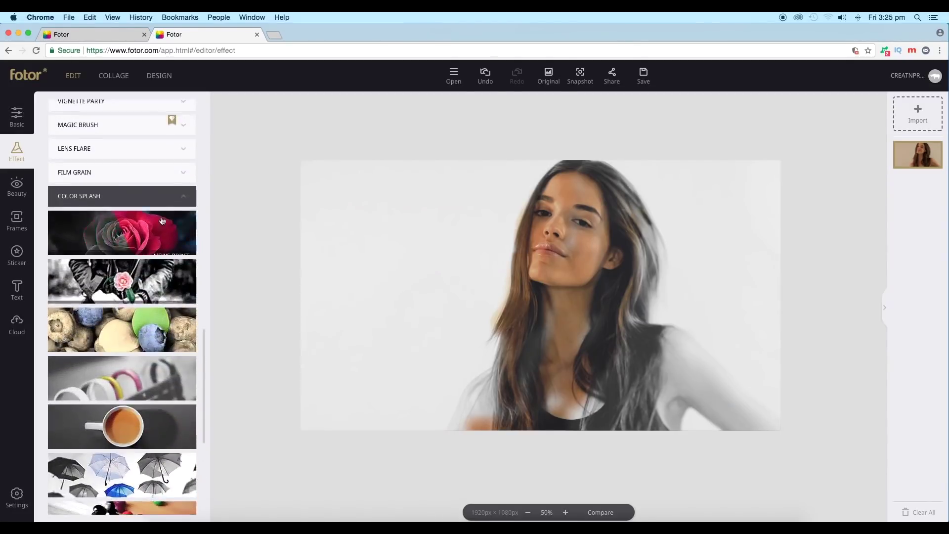
click(182, 211)
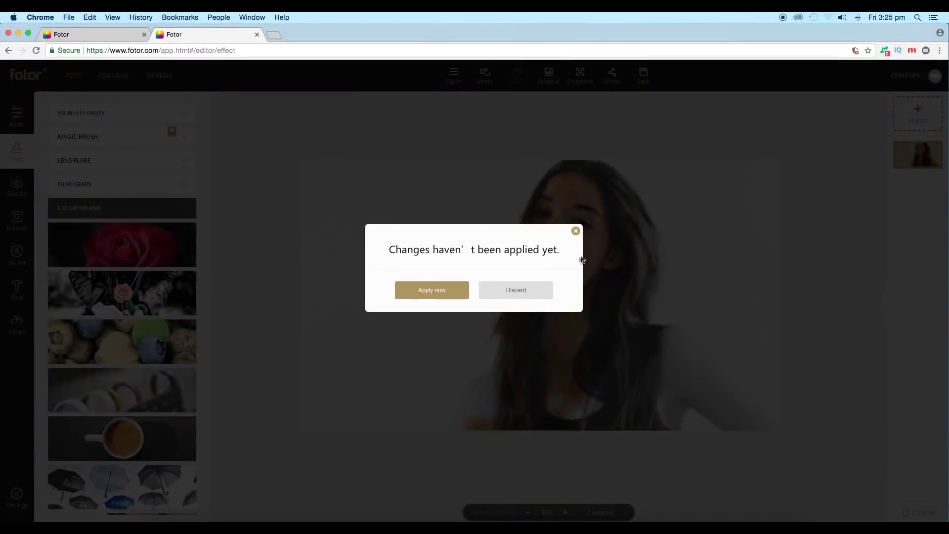
click(493, 294)
Leave the effects and open the basic photo adjustments.
scroll(152, 282, up, 2)
scroll(149, 286, up, 10)
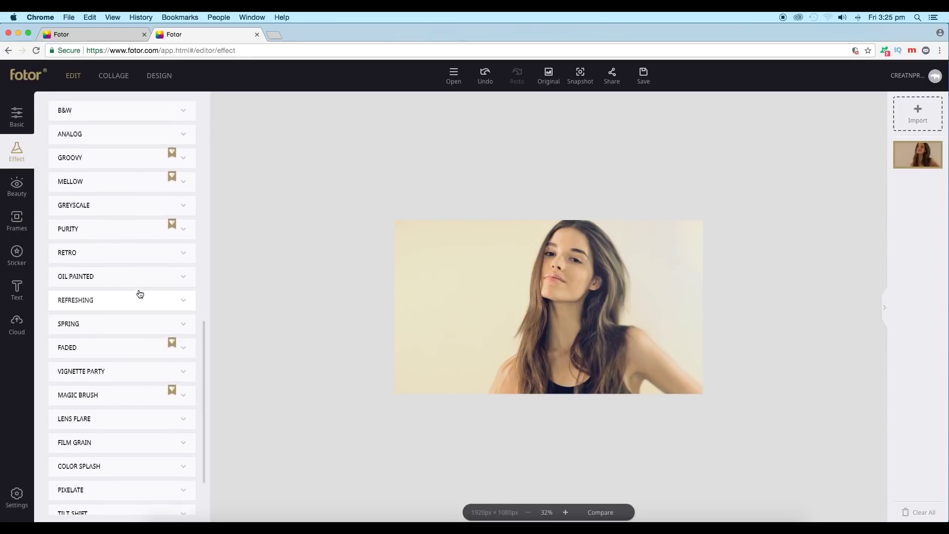
click(17, 117)
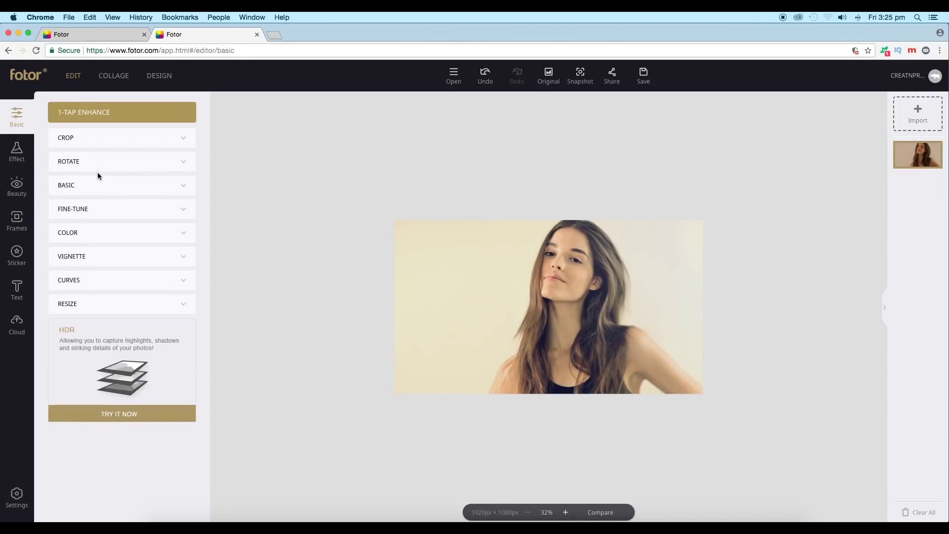
Set the portrait's basic contrast to 51 and brightness to -8.
click(145, 190)
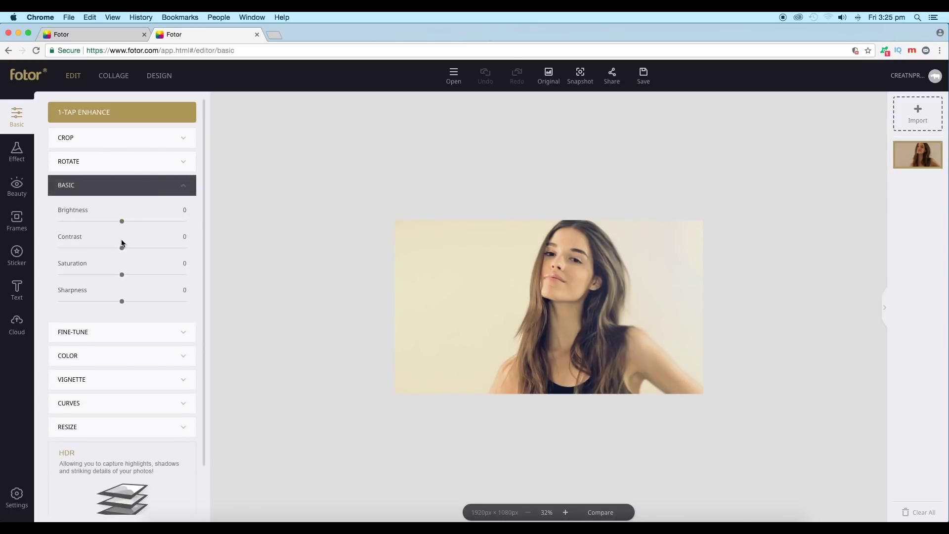
scroll(469, 294, up, 5)
scroll(469, 293, down, 5)
scroll(469, 294, up, 2)
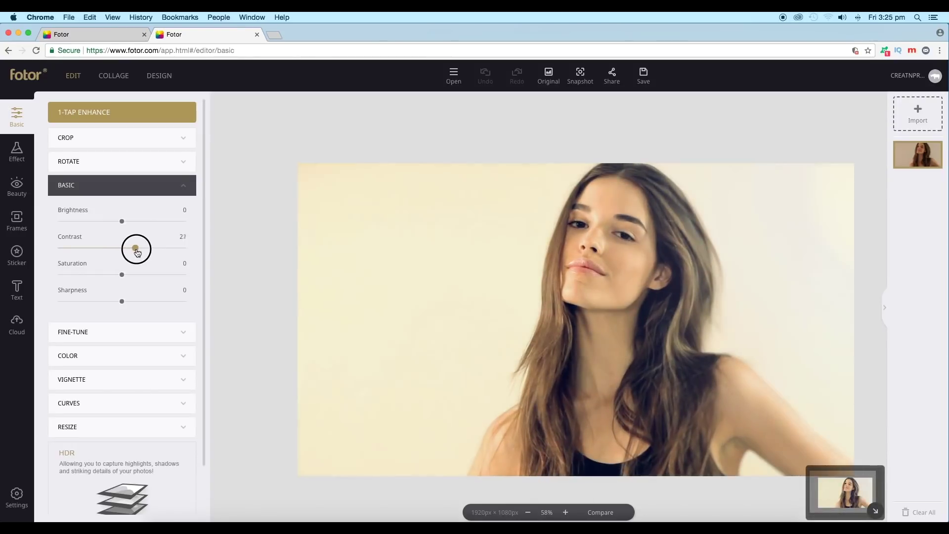
drag(138, 252, 154, 252)
drag(123, 224, 156, 252)
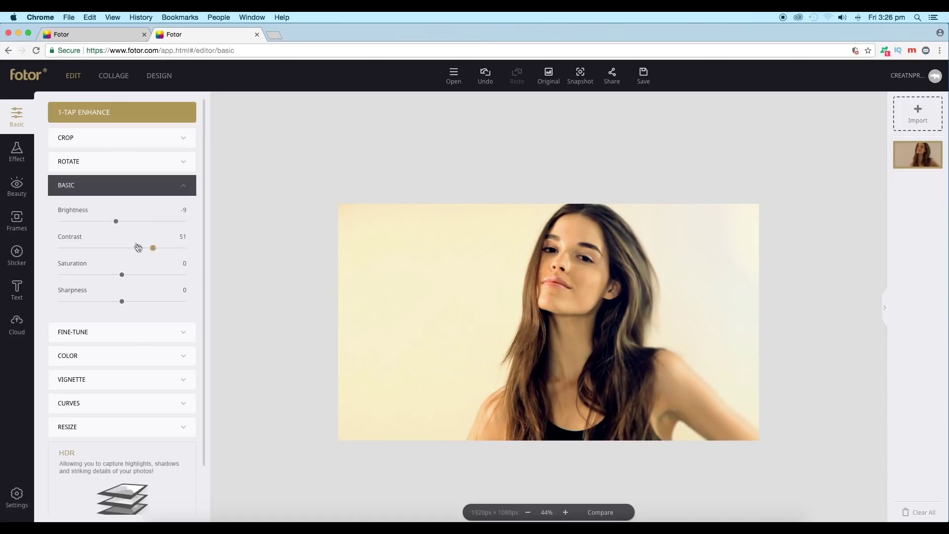
drag(120, 227, 118, 226)
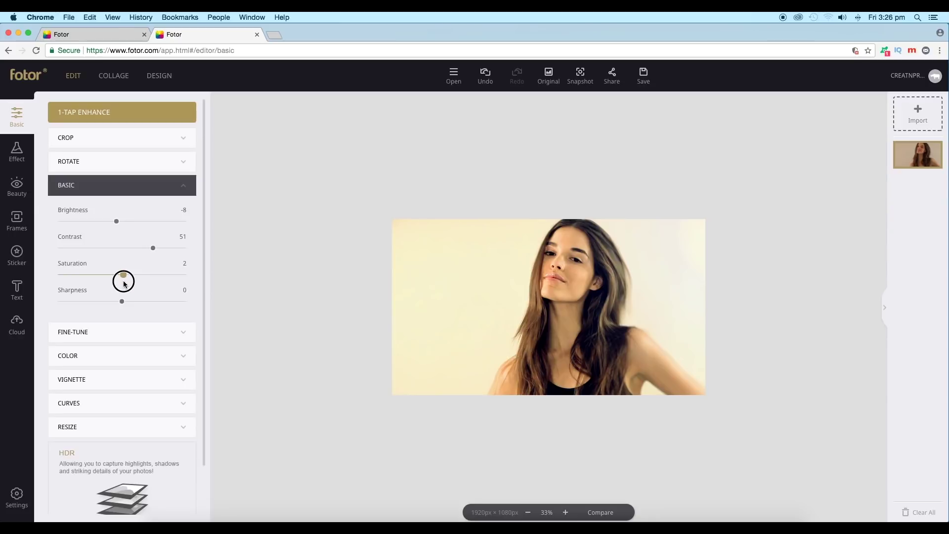
Set the saturation to 1, try sharpness up to 150 and settle on a sharpness of 43.
scroll(610, 295, up, 5)
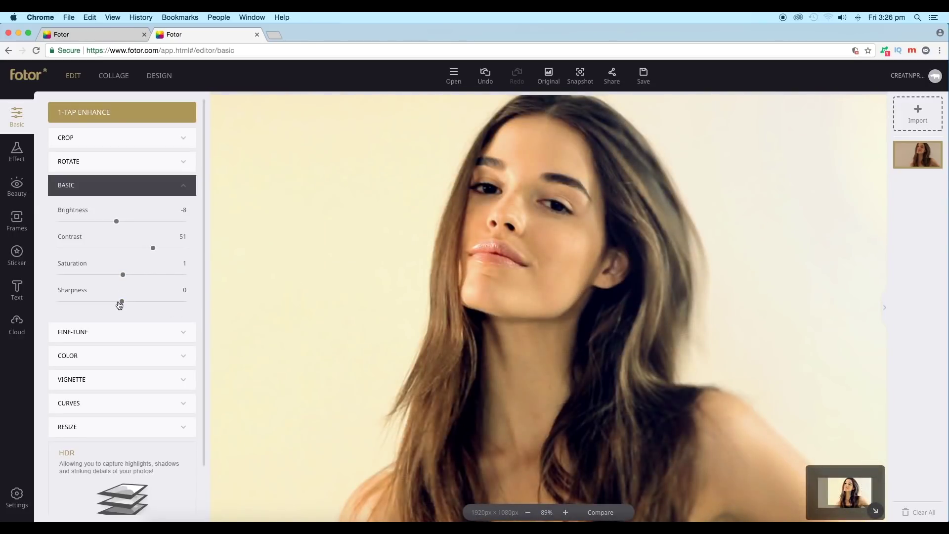
drag(118, 308, 101, 308)
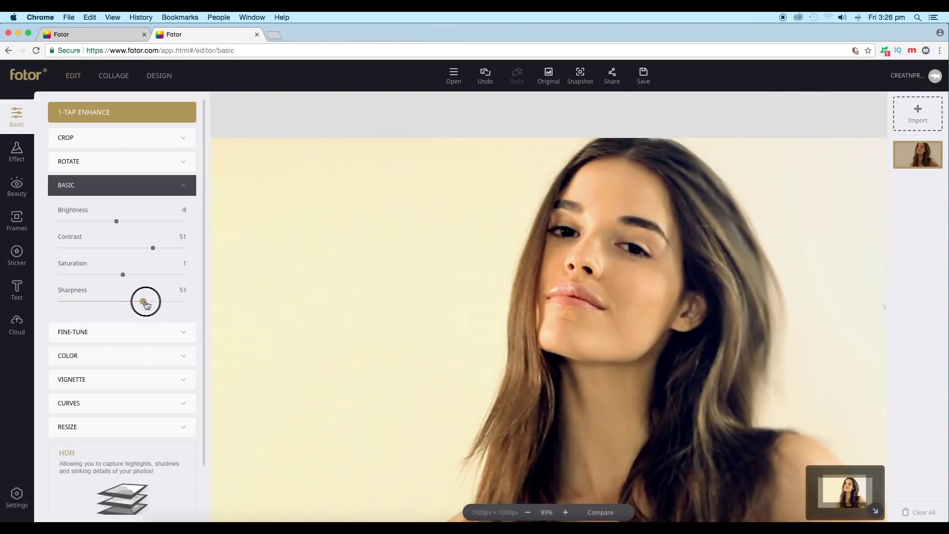
drag(147, 304, 188, 307)
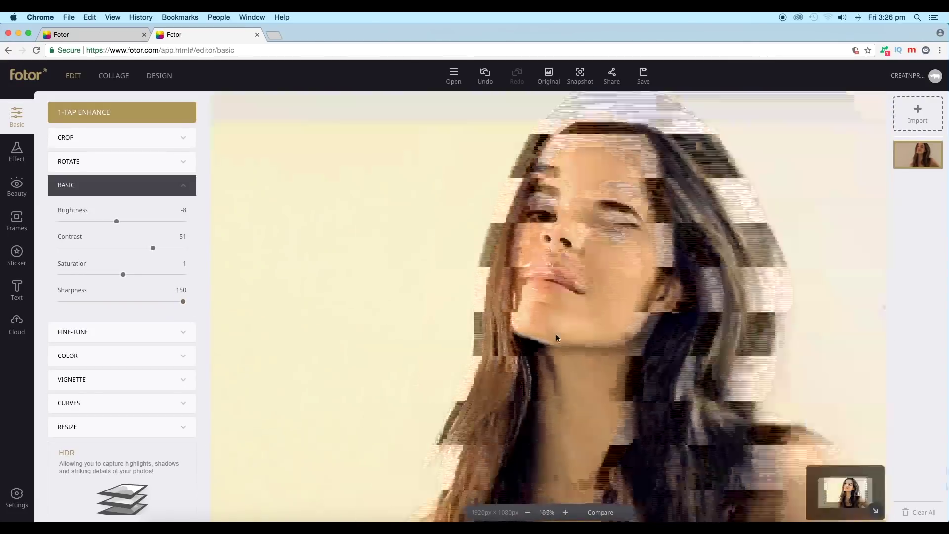
click(124, 302)
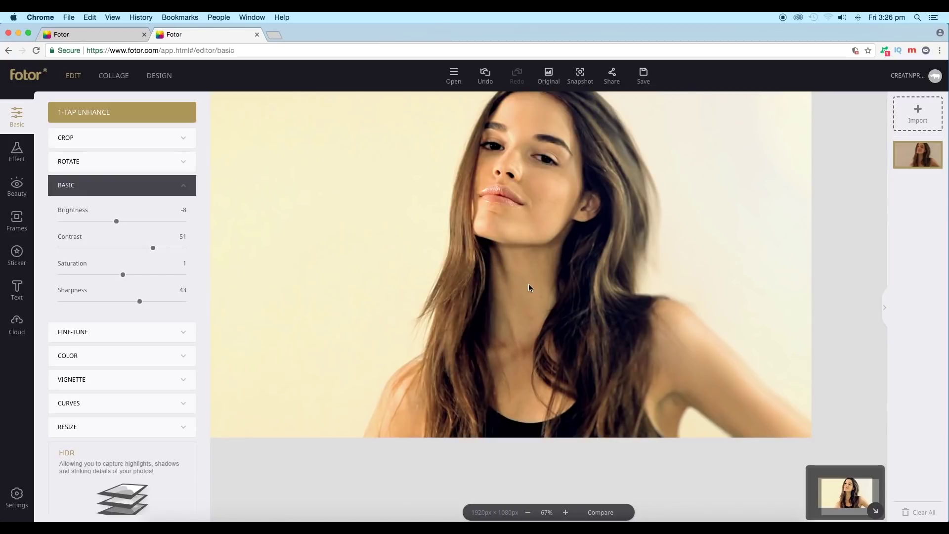
click(183, 185)
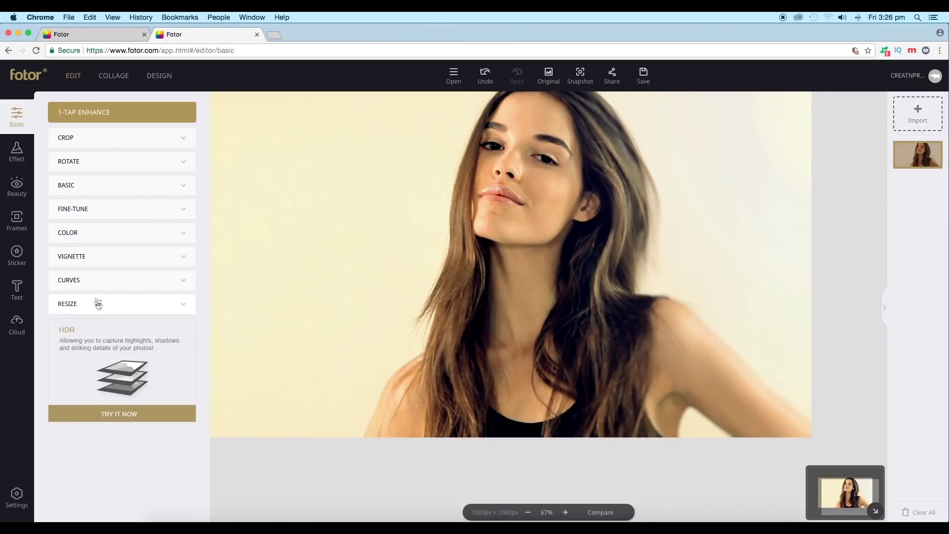
Add a midpoint to the red channel's curve and raise it slightly above the diagonal.
click(133, 286)
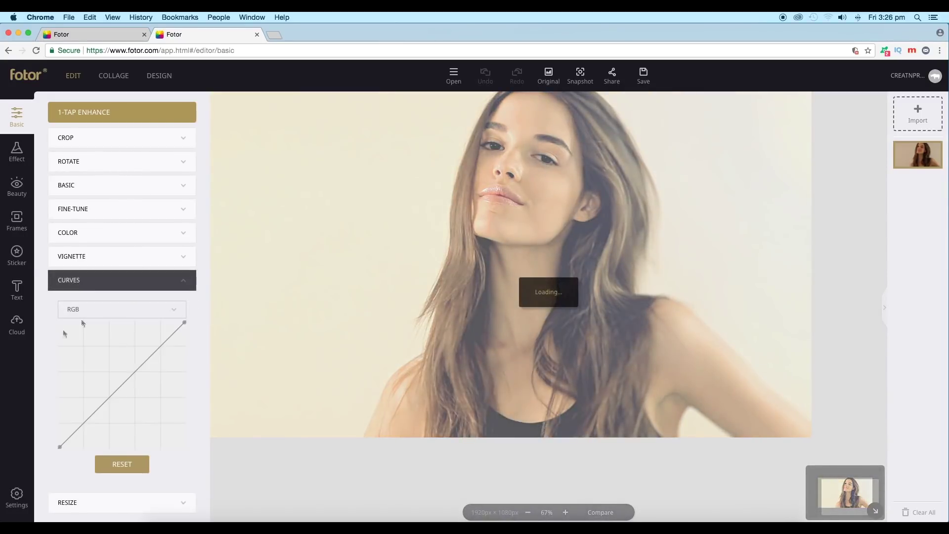
click(123, 312)
click(107, 346)
drag(122, 385, 118, 380)
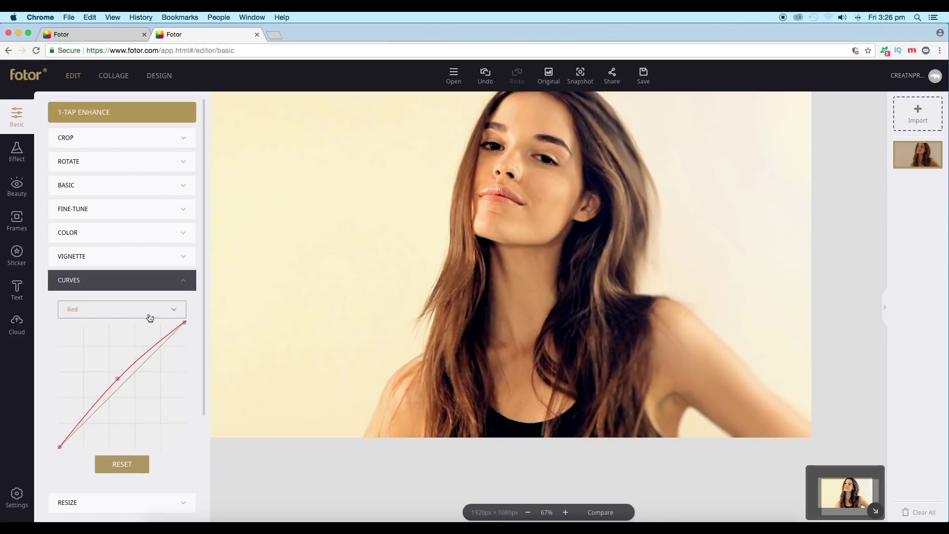
Add a midpoint to the green channel's curve and raise it slightly.
click(150, 317)
click(131, 364)
drag(125, 381, 124, 379)
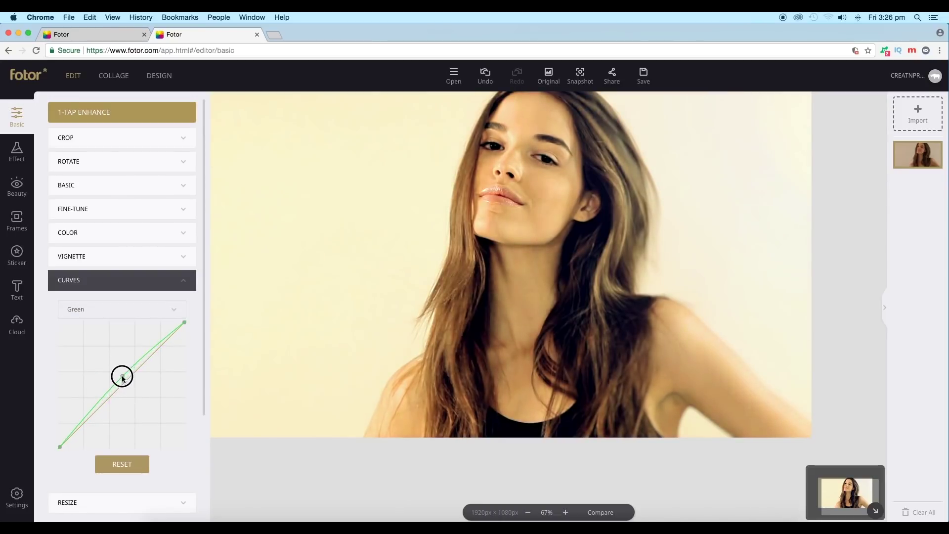
Add a midpoint to the blue channel's curve and raise it clearly above the diagonal.
click(143, 311)
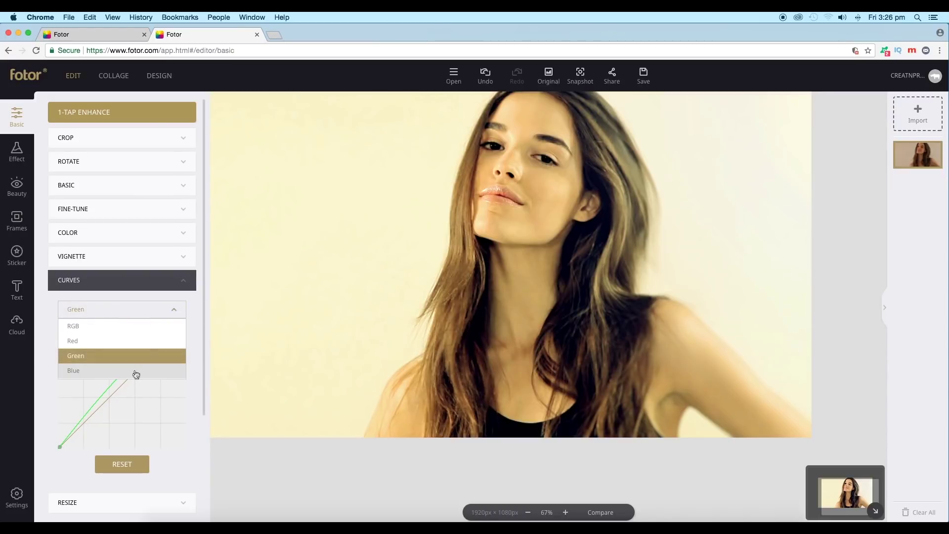
click(127, 378)
drag(126, 384, 117, 370)
scroll(530, 351, down, 3)
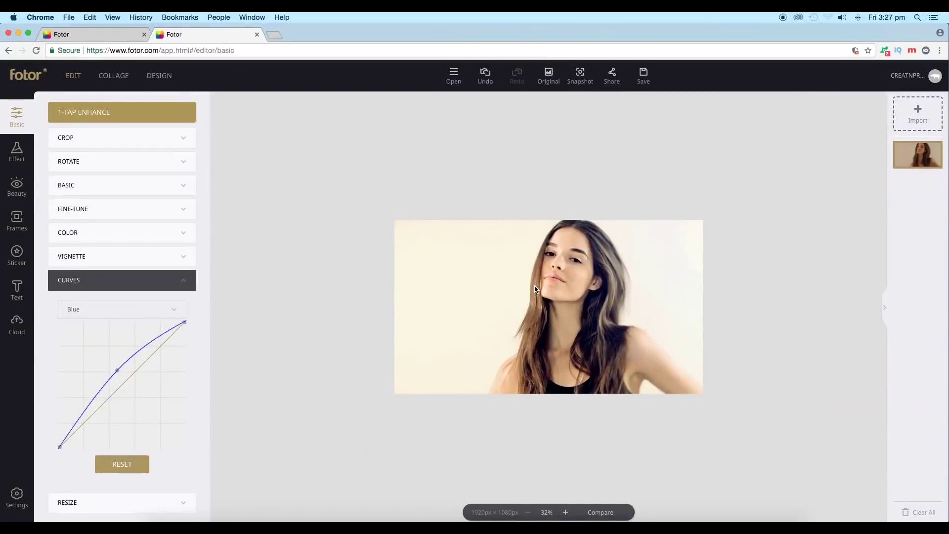
drag(117, 368, 115, 367)
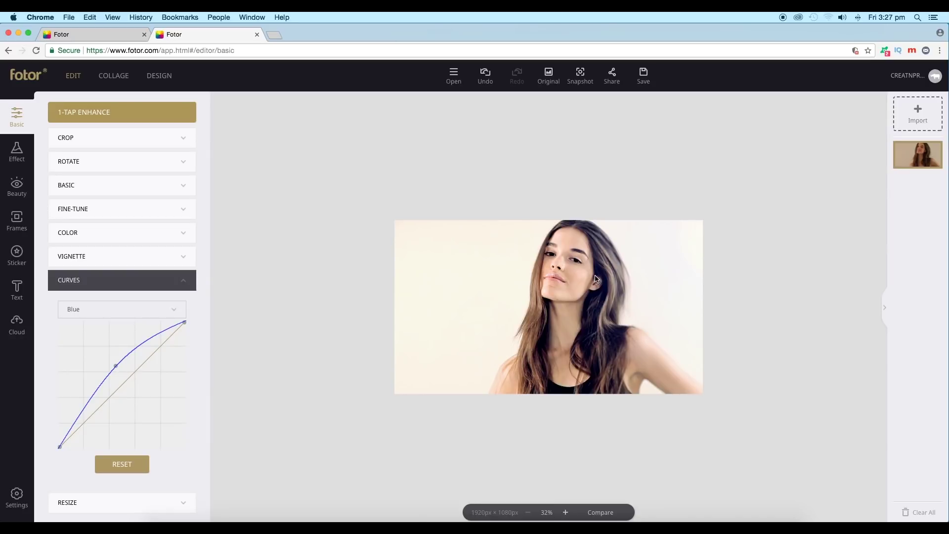
Nudge the blue curve's midpoint a little higher while checking the portrait close up and as a whole.
scroll(596, 277, up, 3)
click(118, 366)
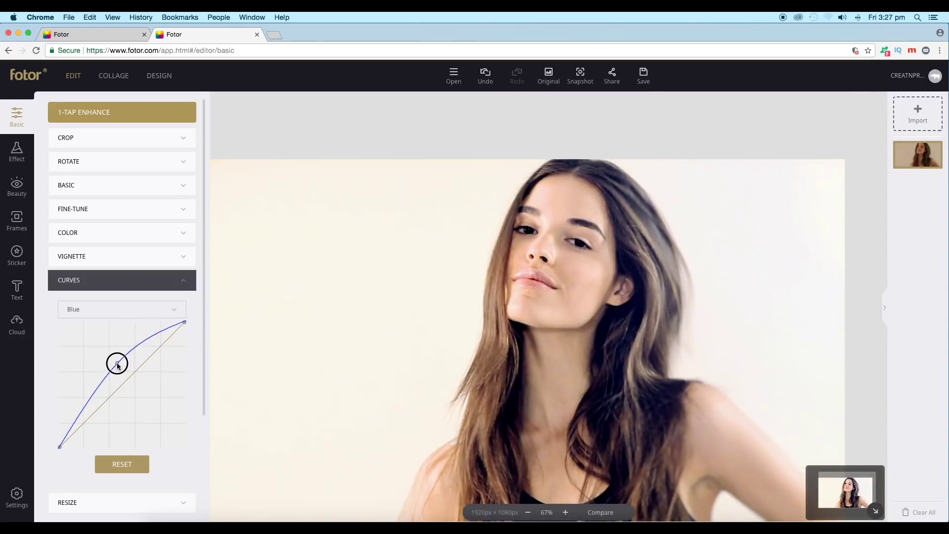
scroll(518, 329, down, 3)
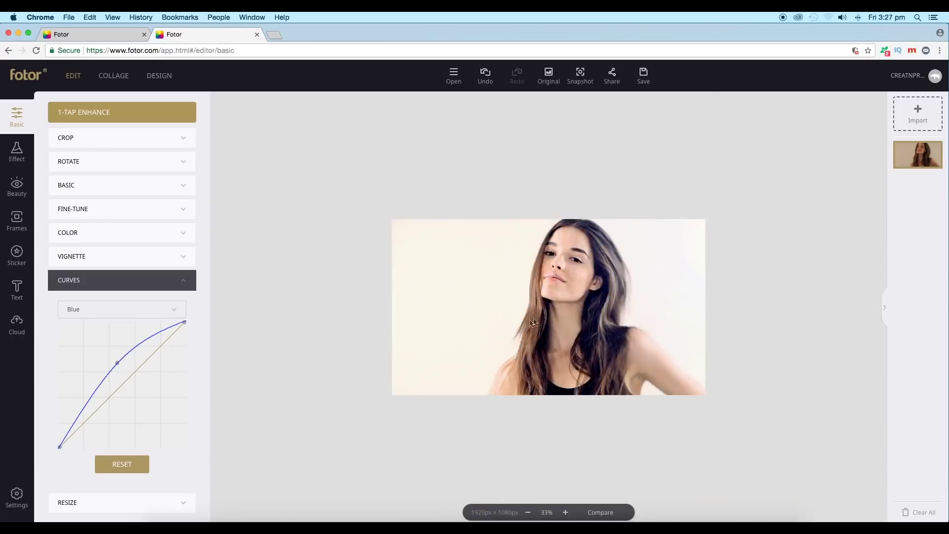
scroll(537, 321, up, 3)
scroll(565, 297, down, 3)
scroll(565, 298, up, 3)
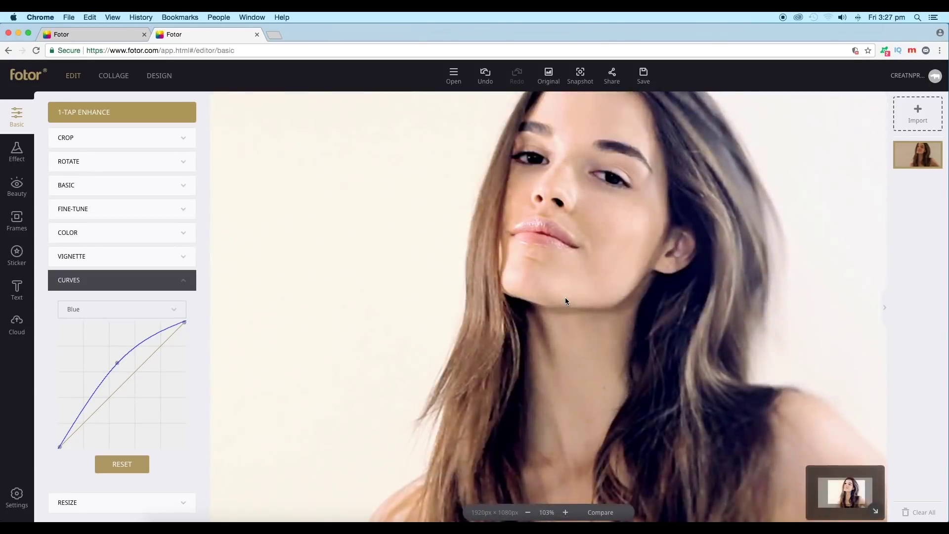
drag(124, 370, 96, 351)
scroll(538, 330, down, 2)
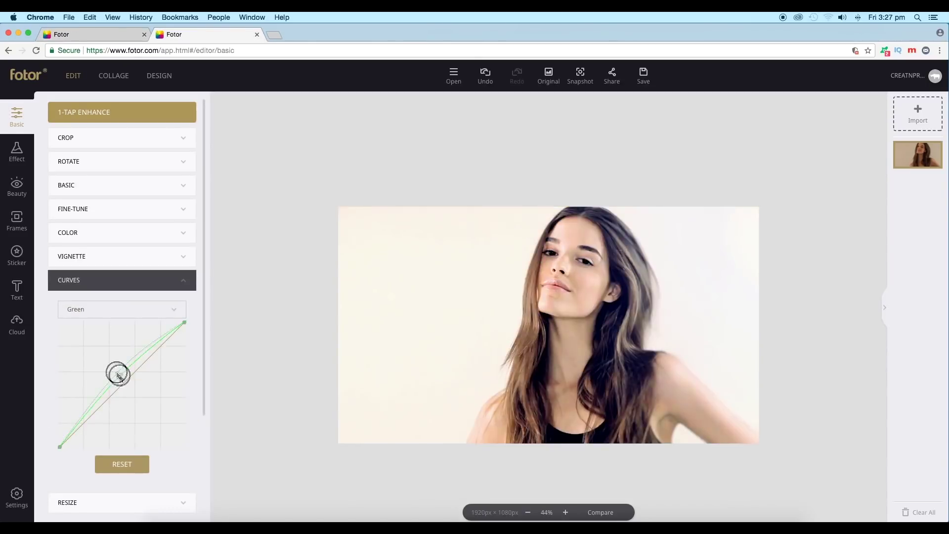
Refine the midpoints of the blue, green and red curves, lifting green and red a bit more, and close the curves.
click(113, 309)
click(93, 338)
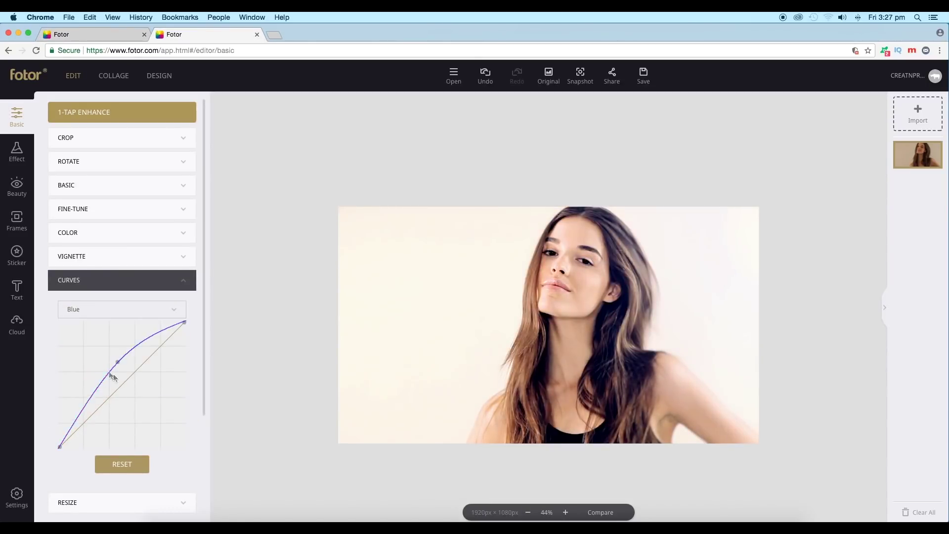
drag(110, 377, 114, 345)
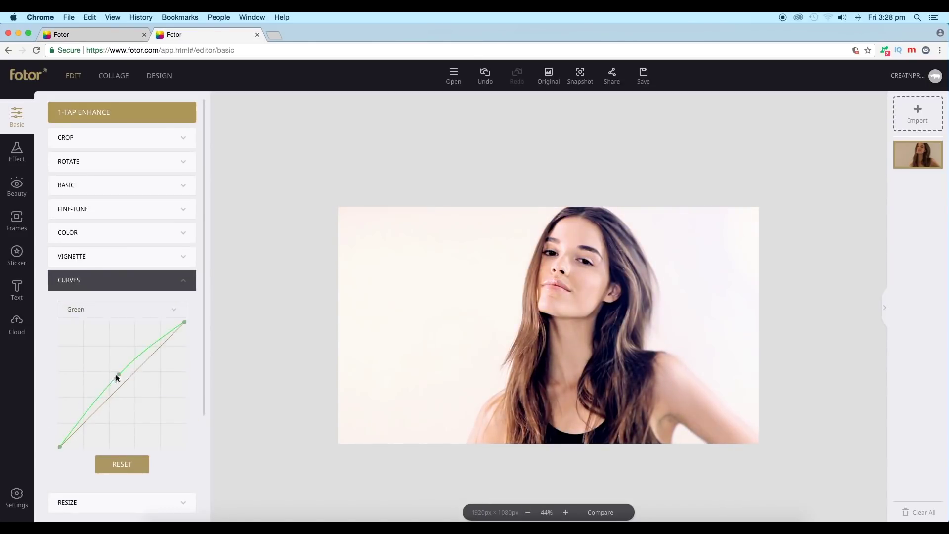
drag(117, 378, 116, 372)
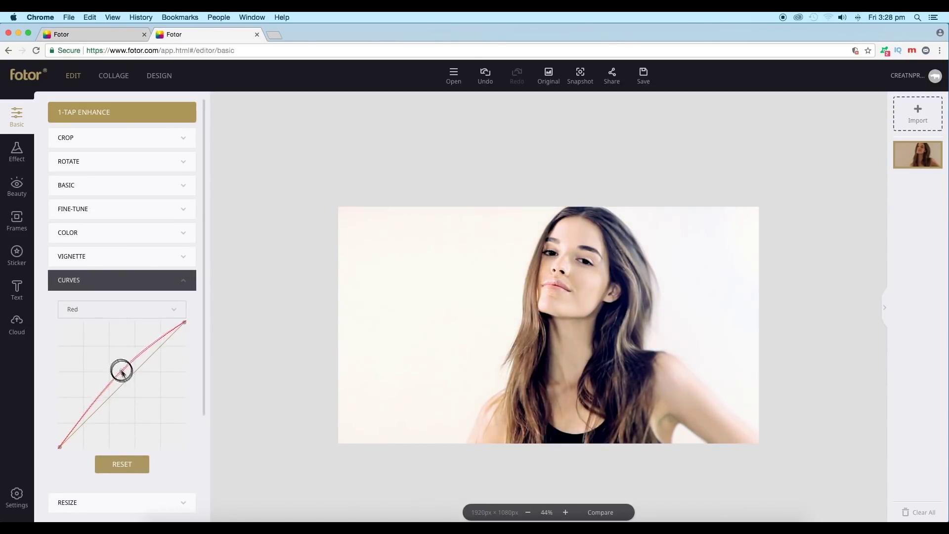
mouse_move(121, 369)
mouse_down()
mouse_move(129, 371)
mouse_move(117, 371)
mouse_move(121, 379)
mouse_move(116, 364)
mouse_up()
click(122, 309)
click(118, 369)
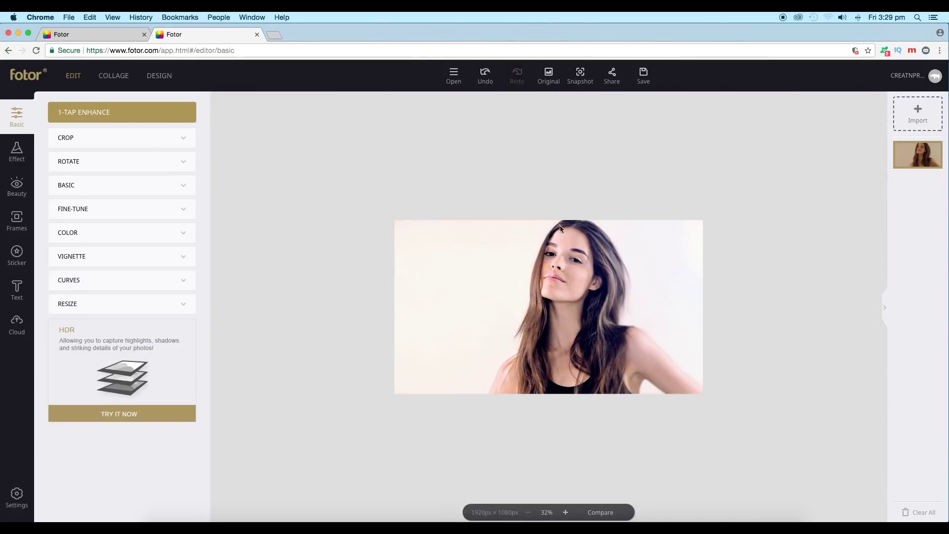
Undo and redo the curves adjustment to compare the portrait with and without it.
scroll(560, 228, up, 5)
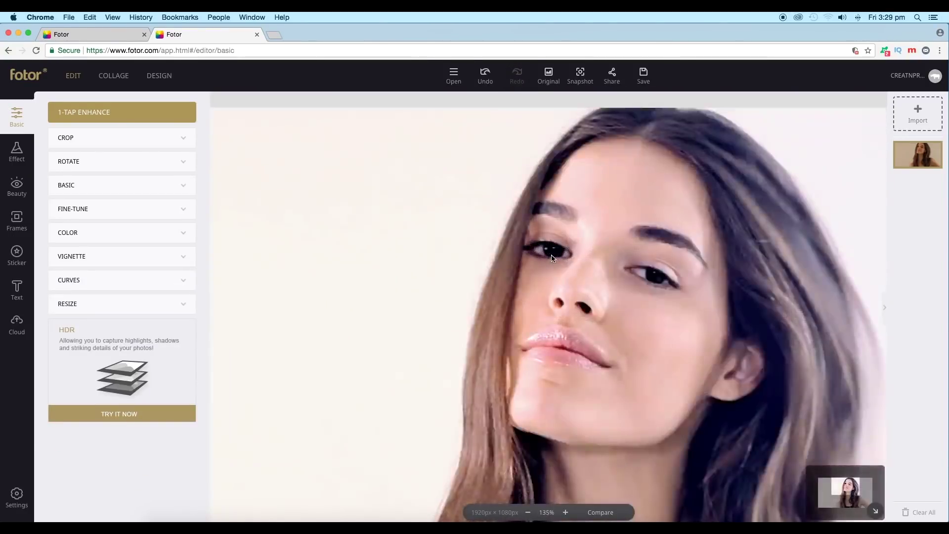
scroll(548, 242, down, 2)
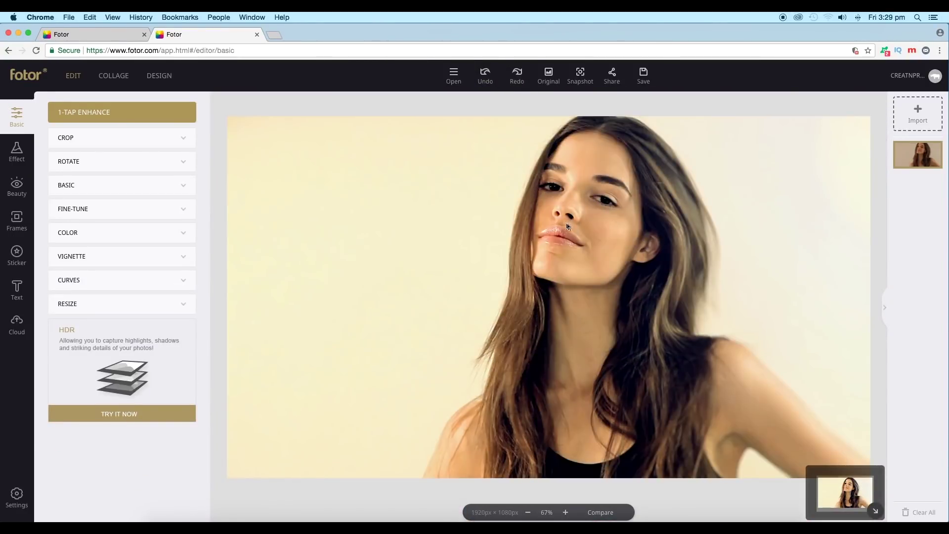
click(519, 88)
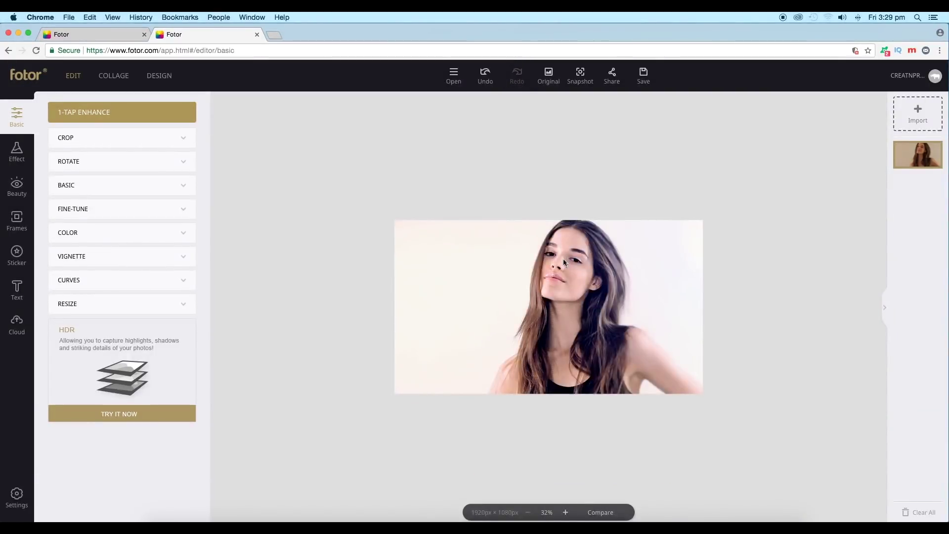
scroll(564, 263, up, 5)
scroll(573, 274, down, 3)
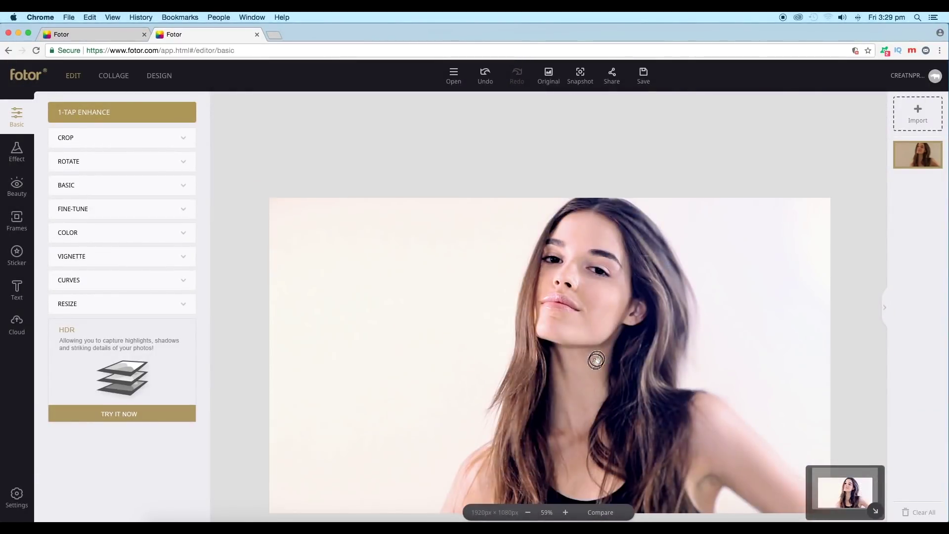
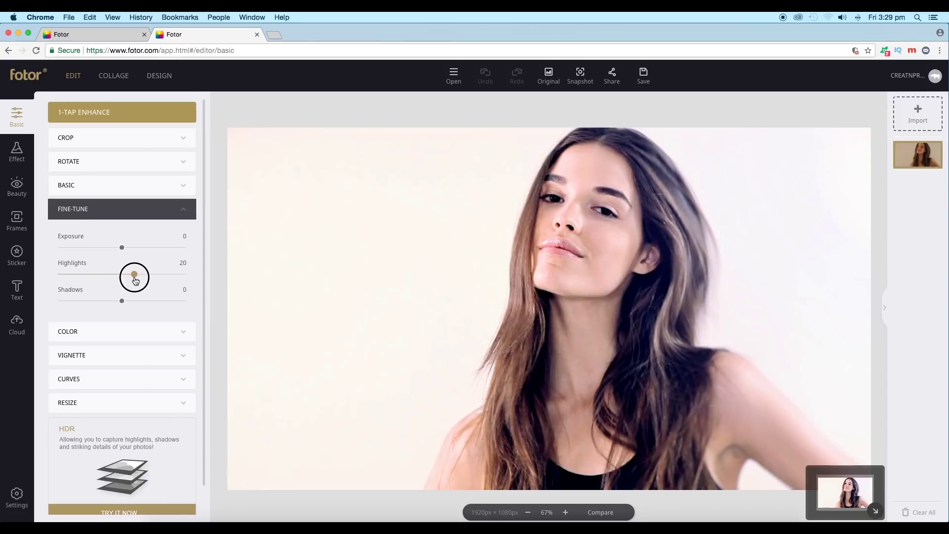
Set the fine-tune highlights to 21 with exposure kept at 0.
click(122, 251)
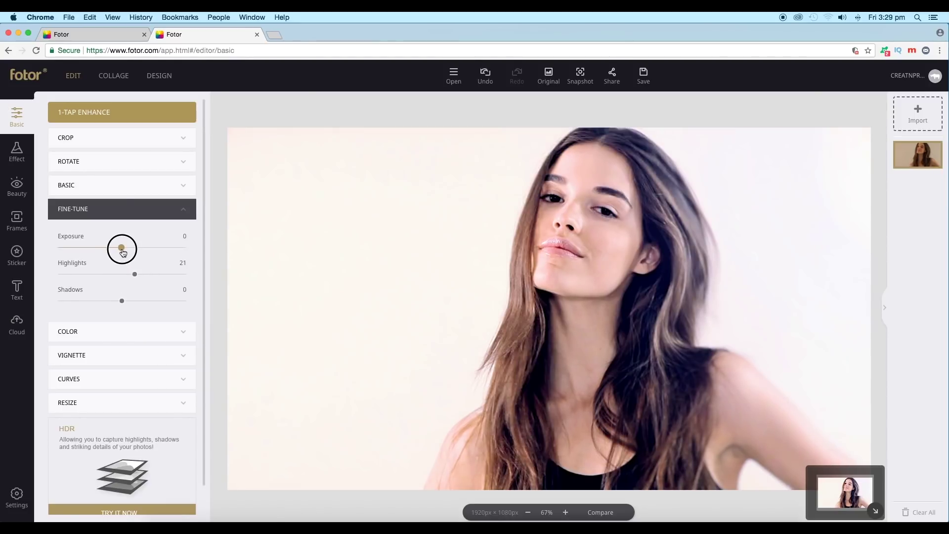
click(142, 206)
Try a basic contrast of 13, and settle on contrast 0 with brightness -1.
click(147, 190)
drag(123, 253, 131, 254)
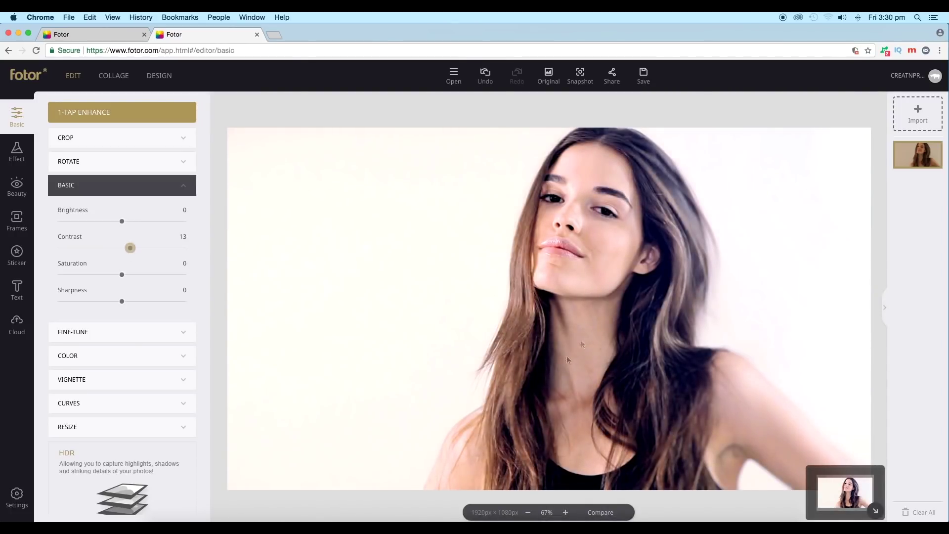
scroll(652, 315, down, 3)
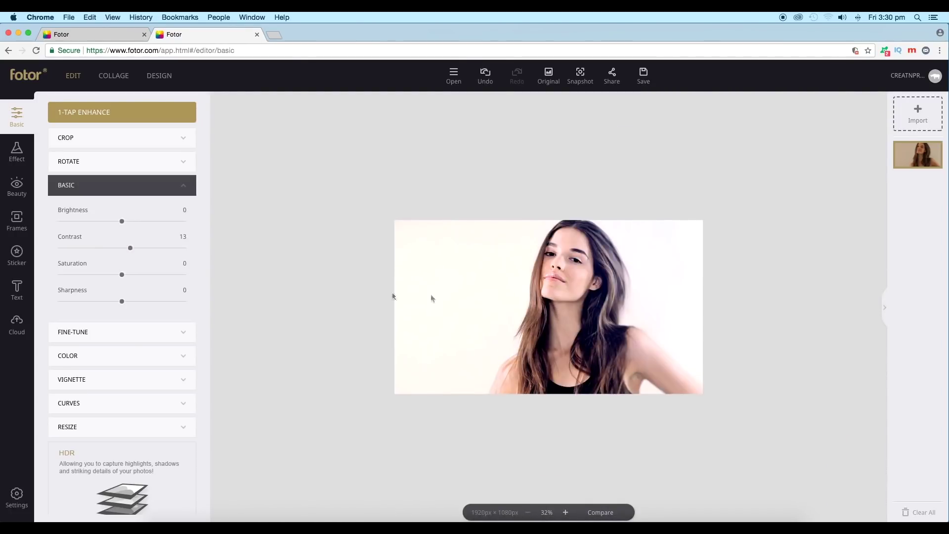
drag(130, 248, 120, 222)
scroll(630, 284, up, 3)
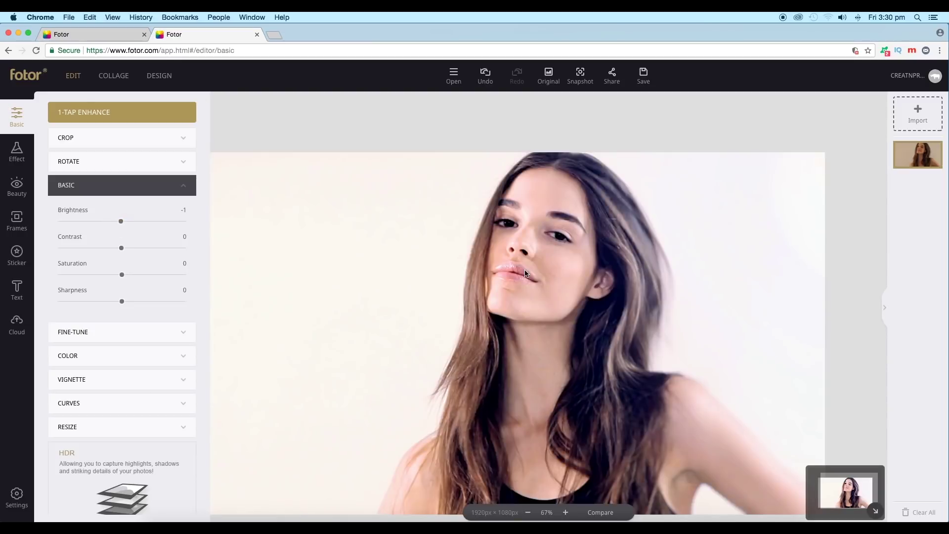
Revert the photo to its original for comparison and undo the reversion to restore the retouched portrait.
click(547, 80)
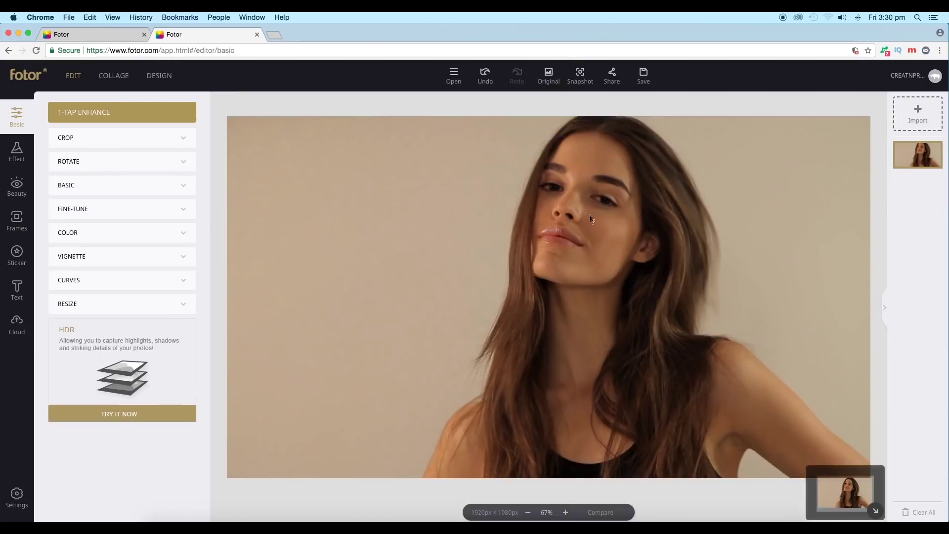
click(485, 77)
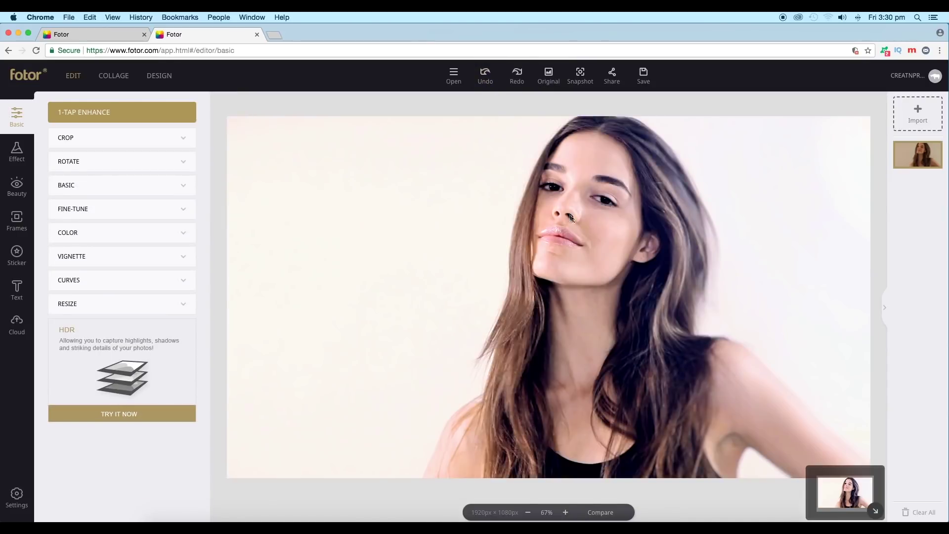
scroll(604, 241, down, 3)
scroll(595, 255, up, 3)
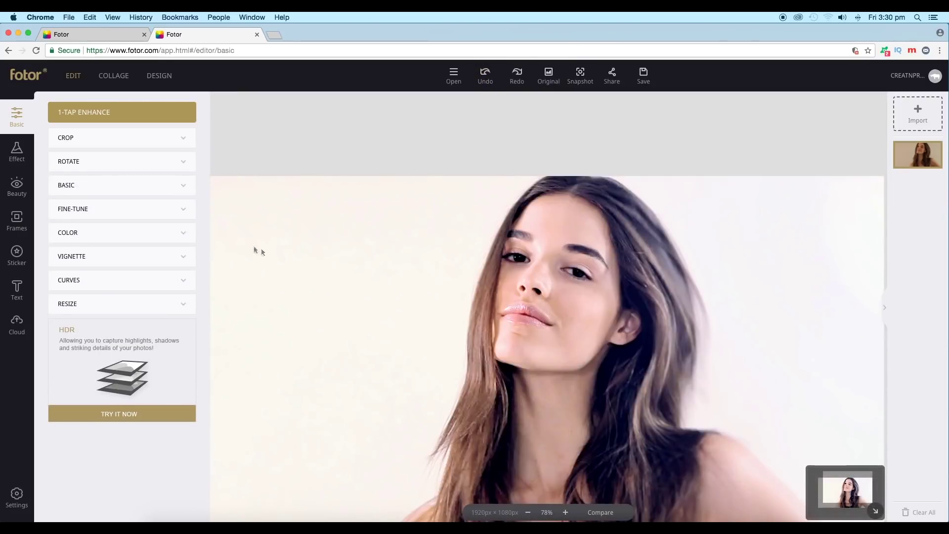
Set the portrait's basic brightness to -8 and inspect the face up close.
click(148, 189)
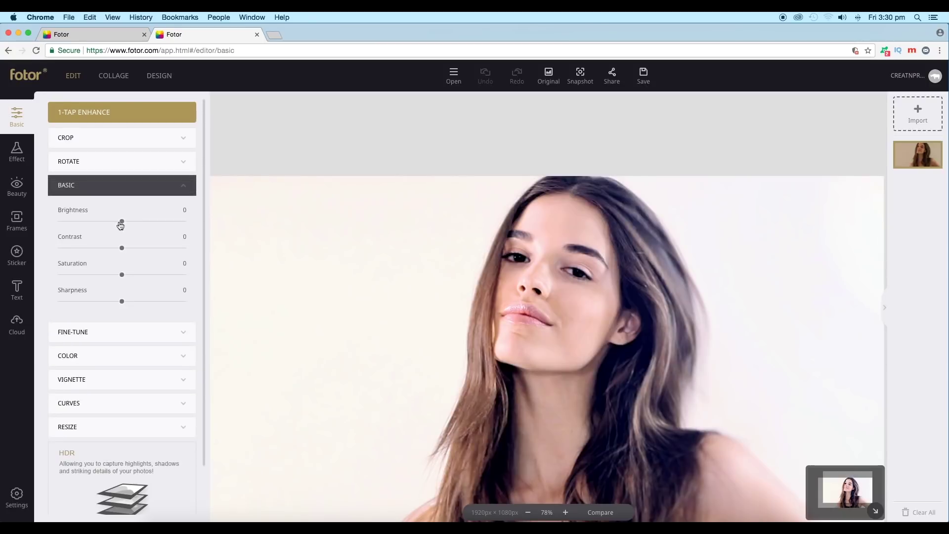
click(118, 221)
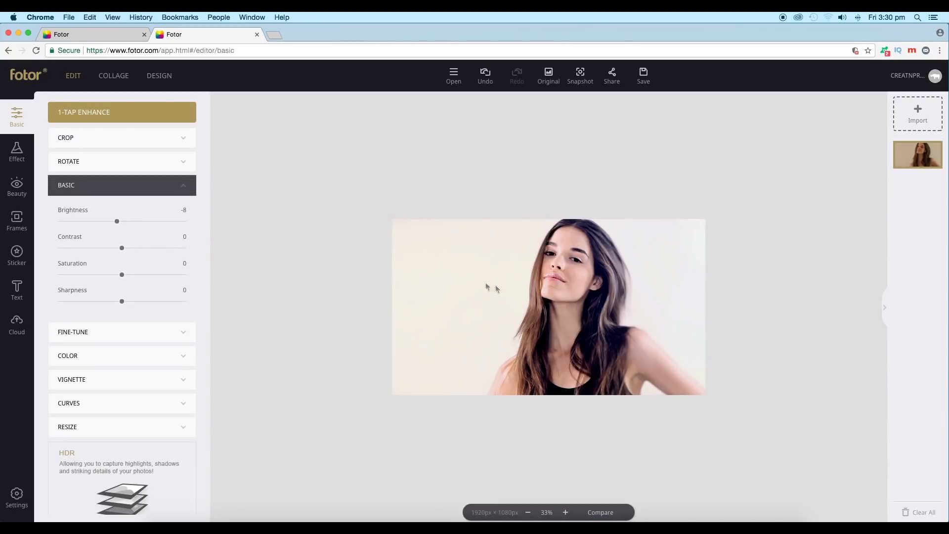
scroll(528, 298, up, 2)
click(118, 221)
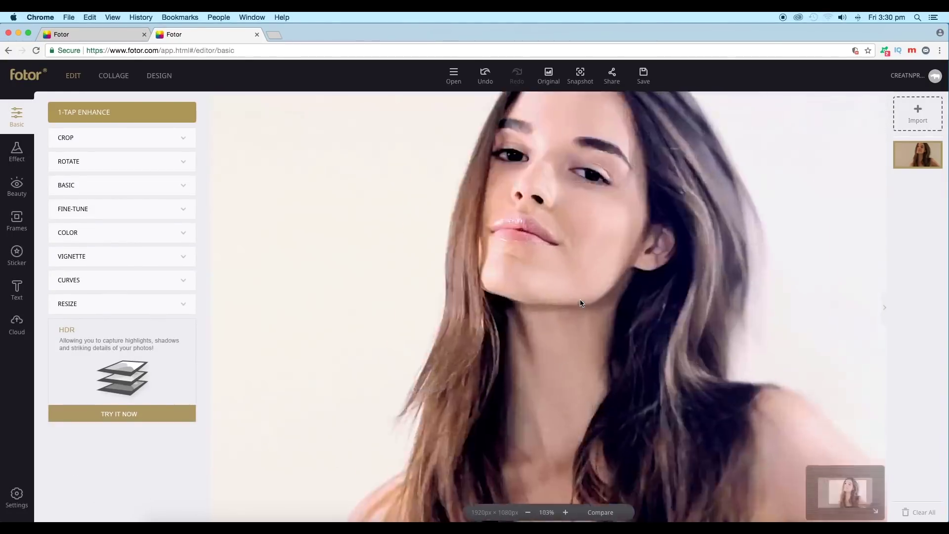
scroll(580, 302, up, 5)
drag(519, 194, 519, 296)
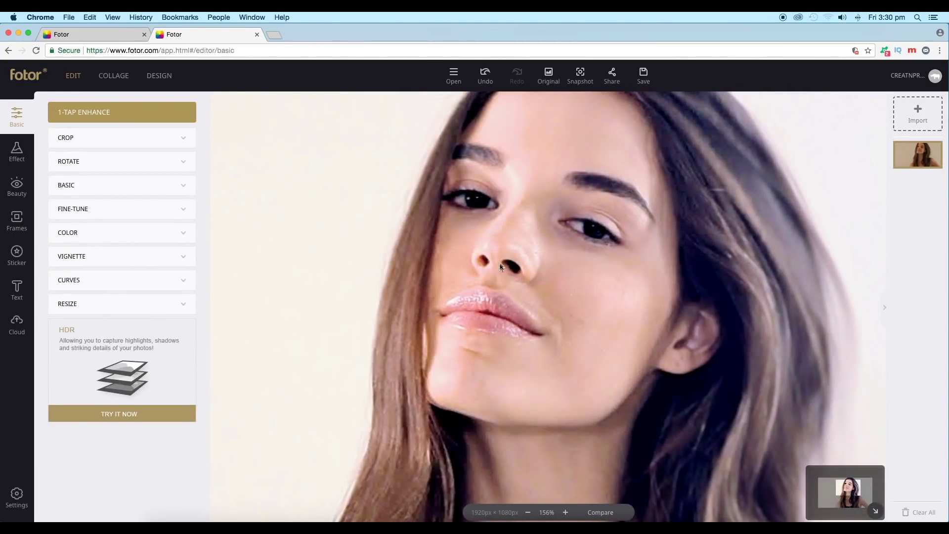
Set the basic sharpness to 1 with brightness kept at 0, checking the portrait up close and in full.
click(164, 212)
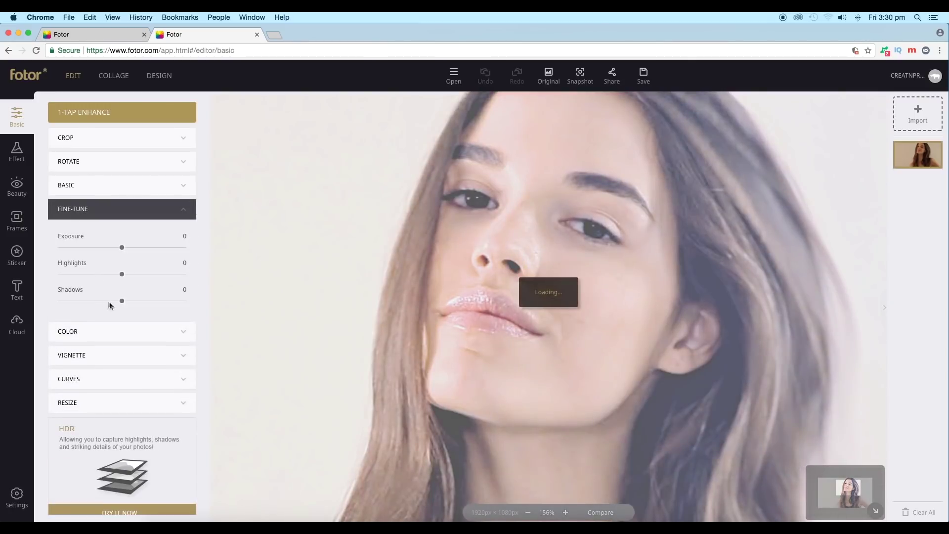
click(114, 208)
click(114, 187)
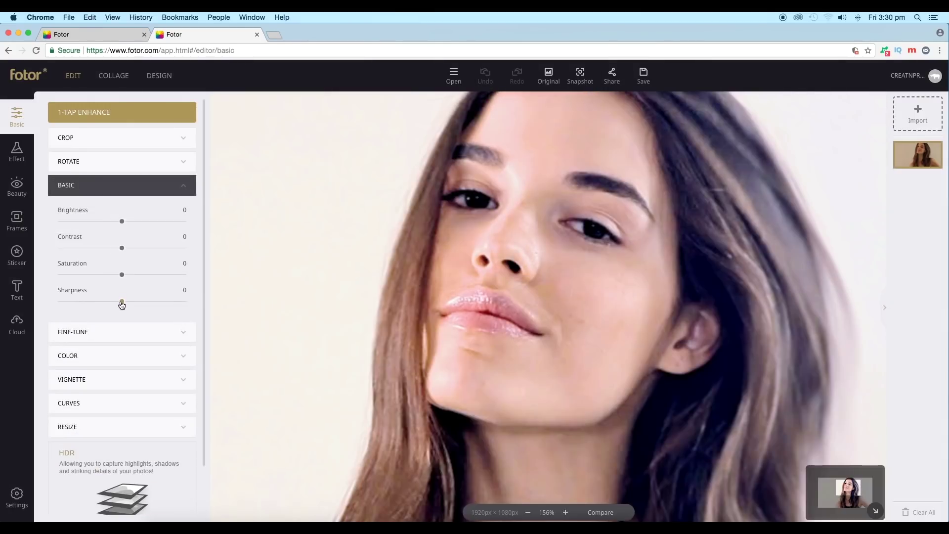
mouse_move(122, 305)
mouse_down()
mouse_move(97, 306)
mouse_move(133, 303)
mouse_move(123, 308)
mouse_up()
scroll(331, 300, up, 5)
scroll(689, 293, down, 10)
scroll(689, 292, up, 5)
drag(122, 222, 122, 222)
scroll(474, 280, down, 5)
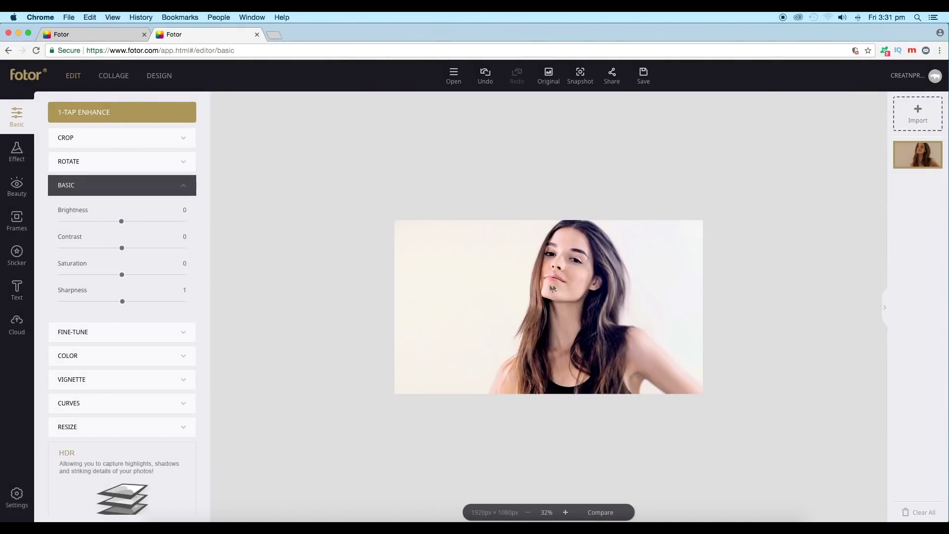
scroll(556, 283, up, 4)
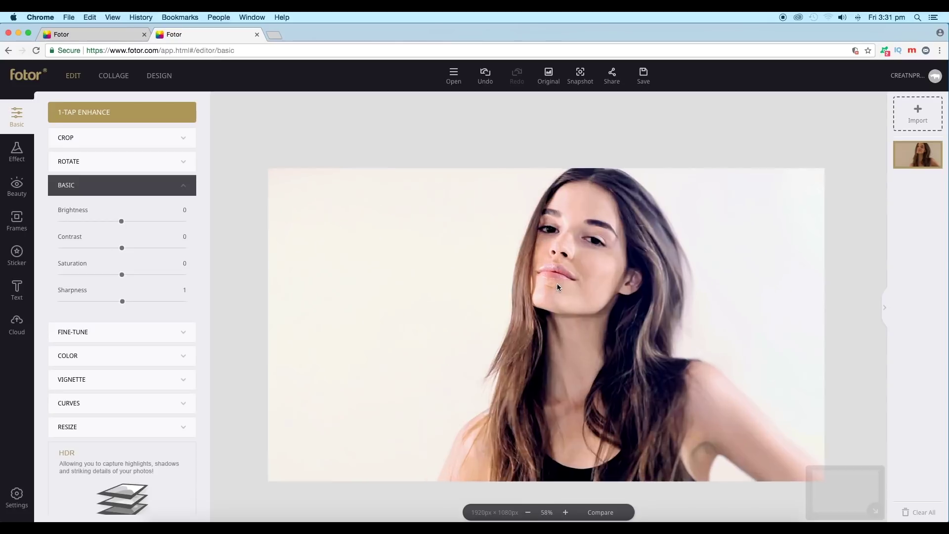
Download the retouched portrait as a PNG file named "Photo retouch" and dismiss the save dialog.
click(640, 81)
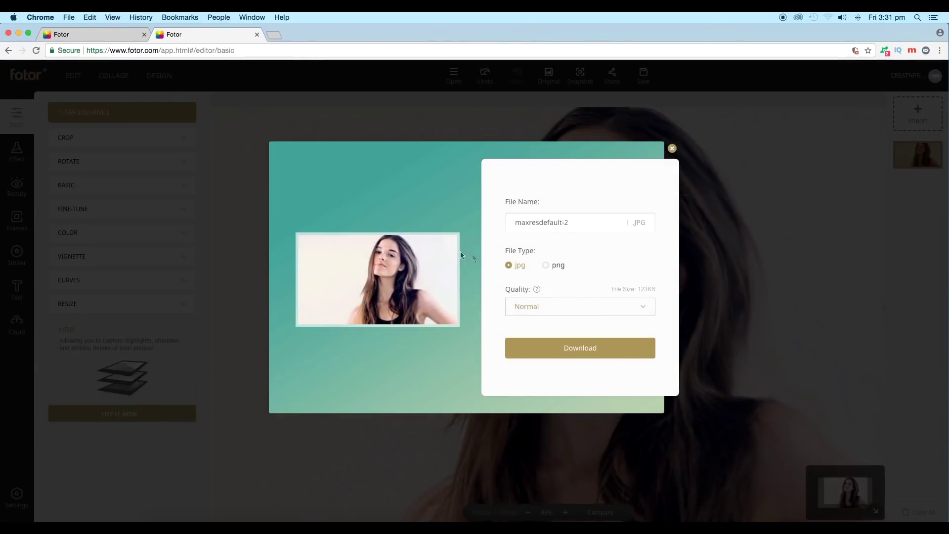
click(578, 223)
key(super+a)
text(Photo retouch)
click(545, 265)
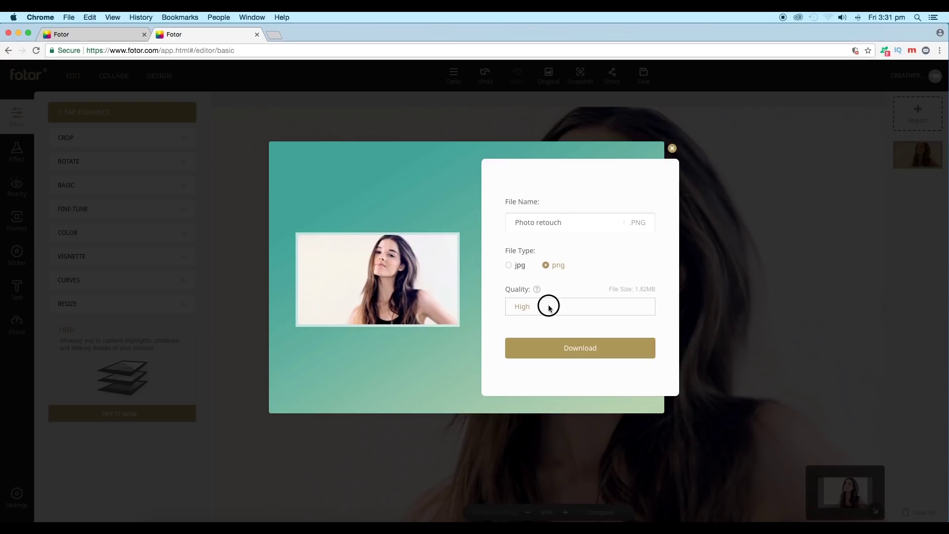
click(560, 354)
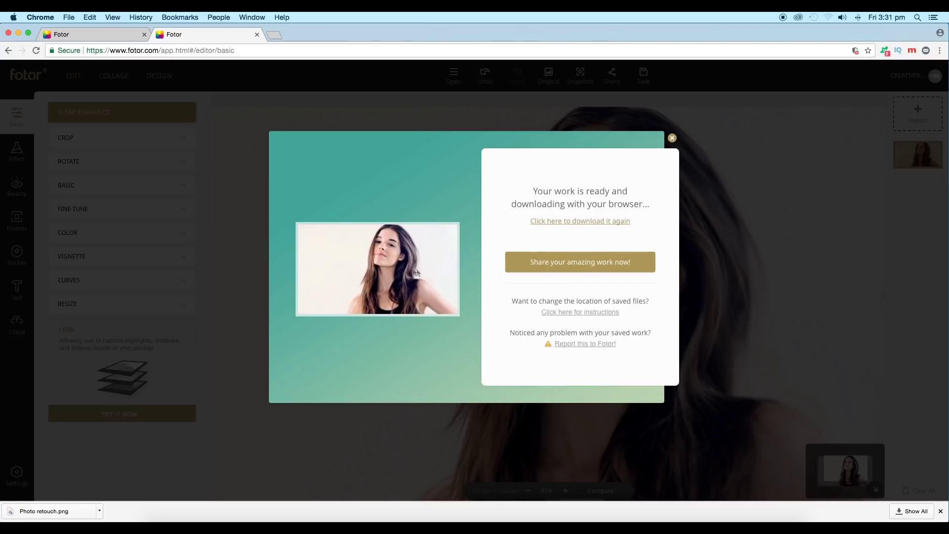
click(672, 138)
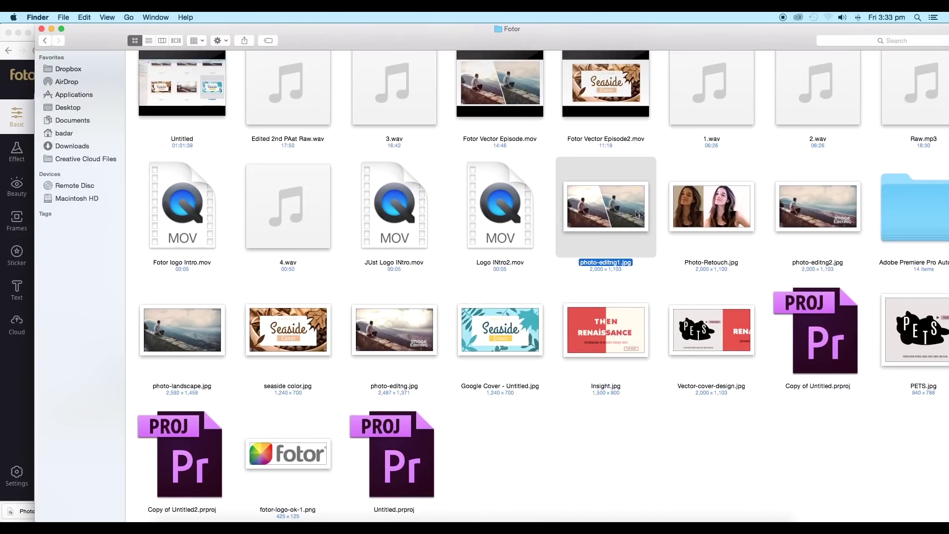
Switch to Preview and compare photo-landscape.jpg with photo-editng.jpg in side-by-side windows.
double_click(213, 342)
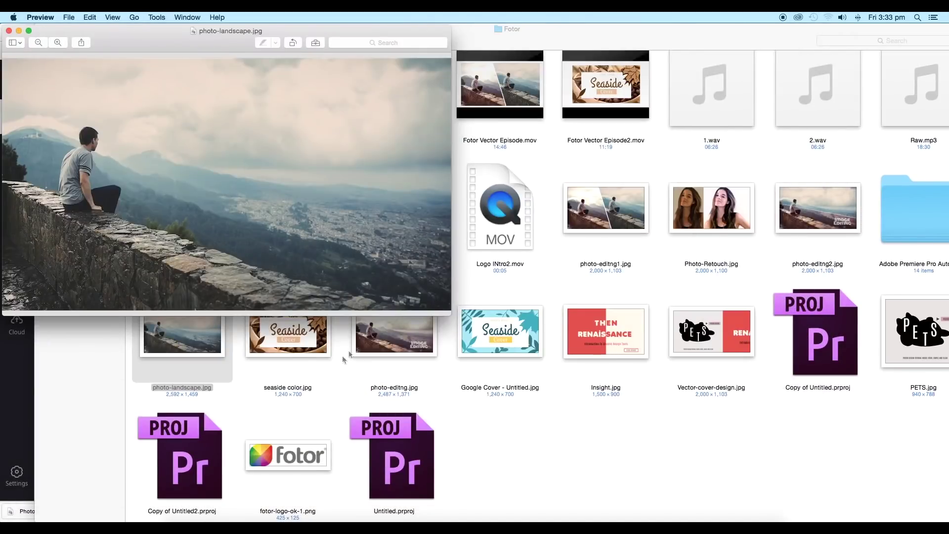
double_click(349, 356)
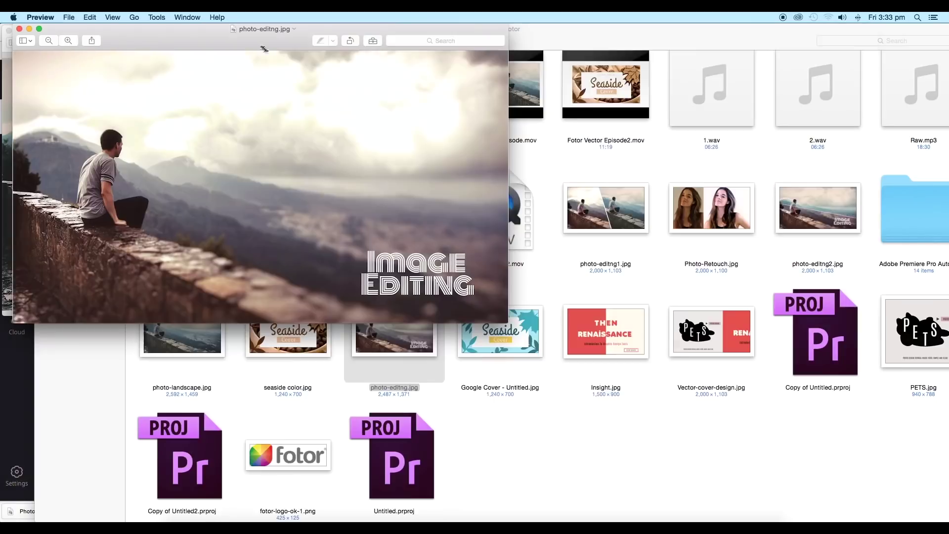
drag(262, 47, 694, 45)
click(417, 192)
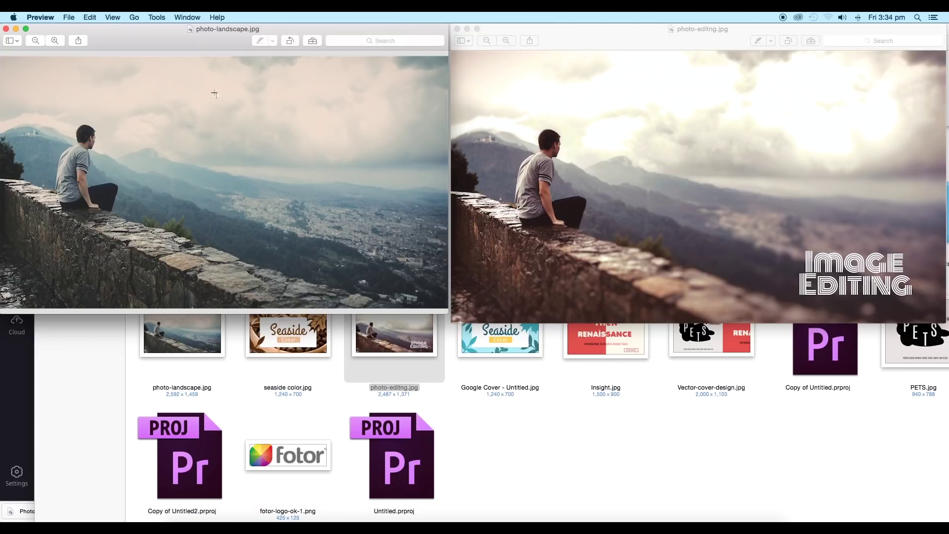
drag(180, 28, 319, 259)
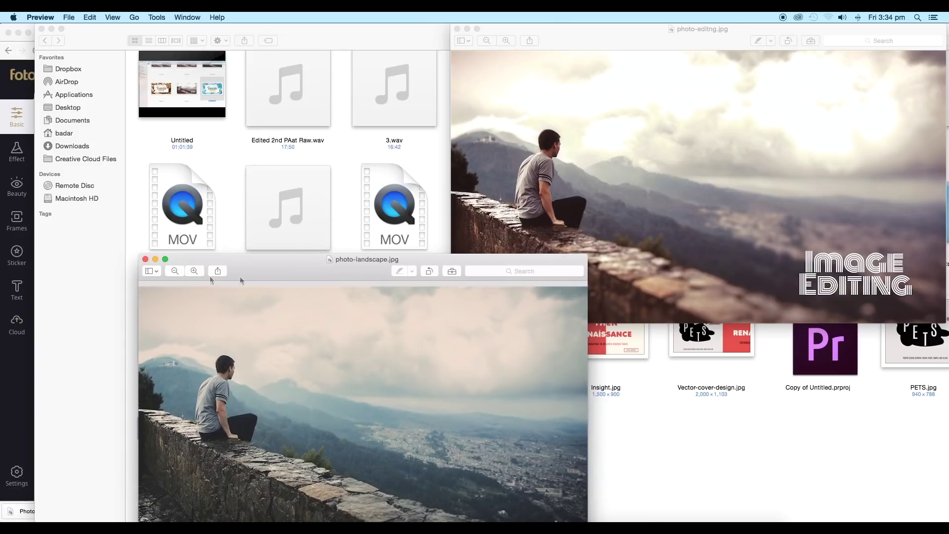
Switch back to Fotor, add a heading reading "Retouch" and place it in the portrait's lower-left area.
click(14, 356)
click(17, 291)
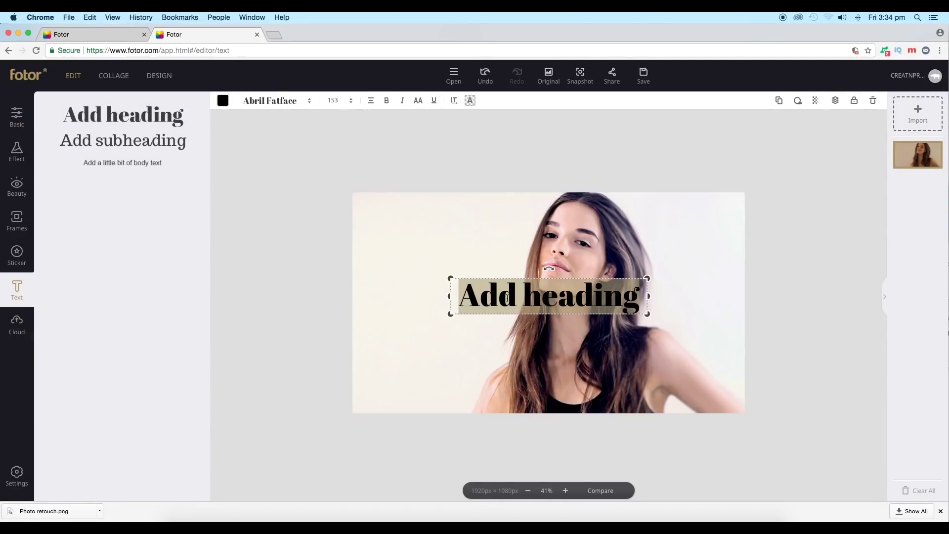
text(Retouch)
mouse_move(527, 300)
mouse_down()
mouse_move(488, 304)
mouse_move(409, 357)
mouse_move(424, 379)
mouse_up()
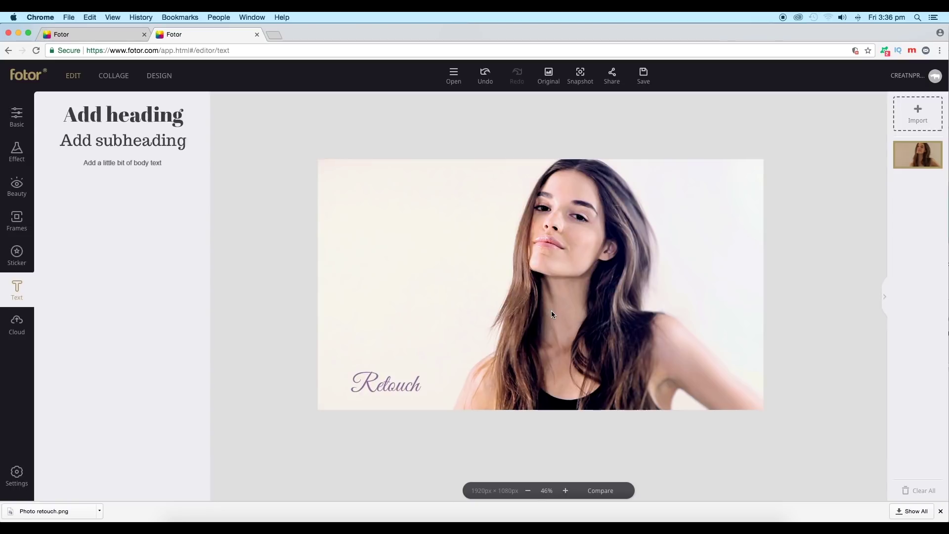
click(17, 150)
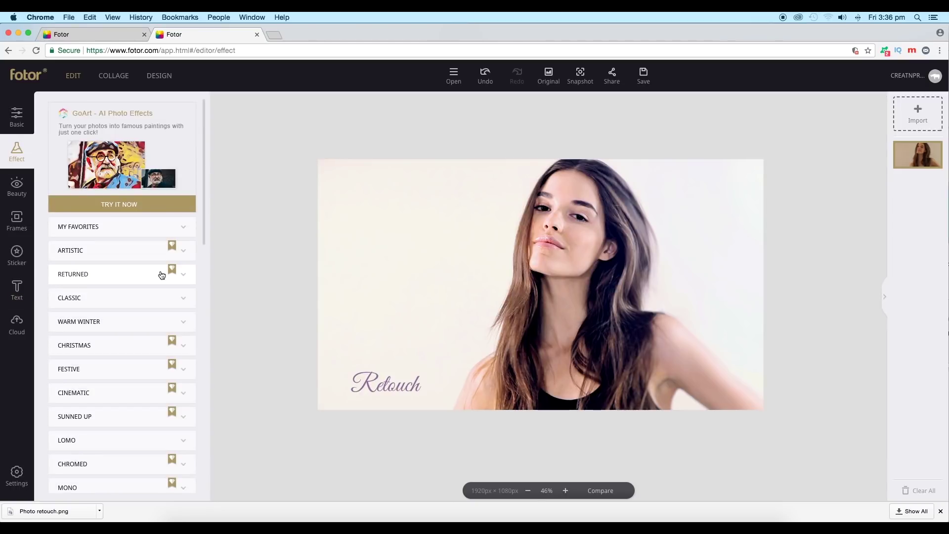
scroll(134, 331, down, 5)
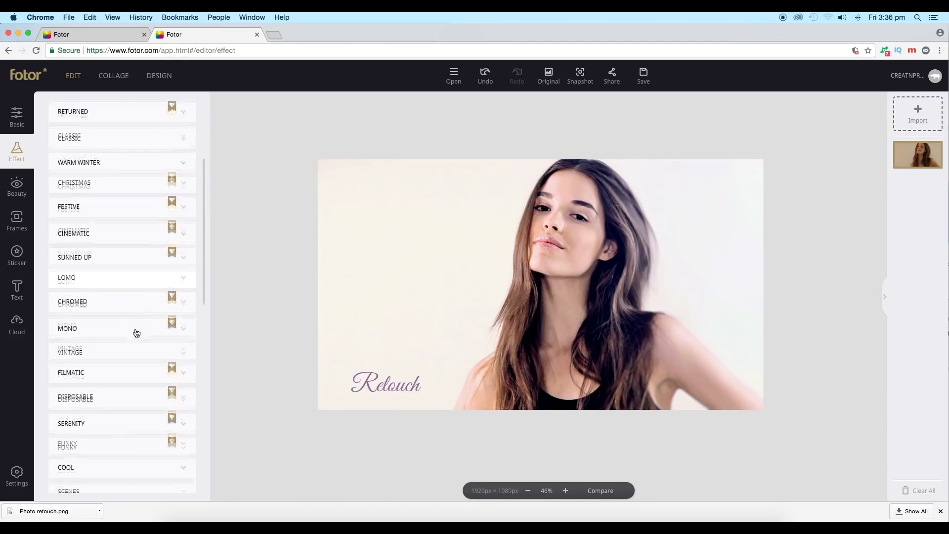
click(17, 118)
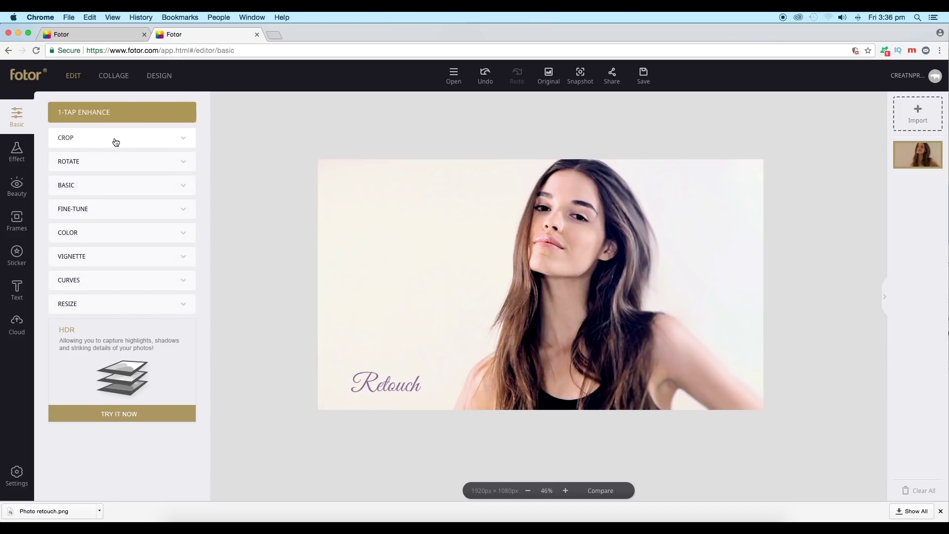